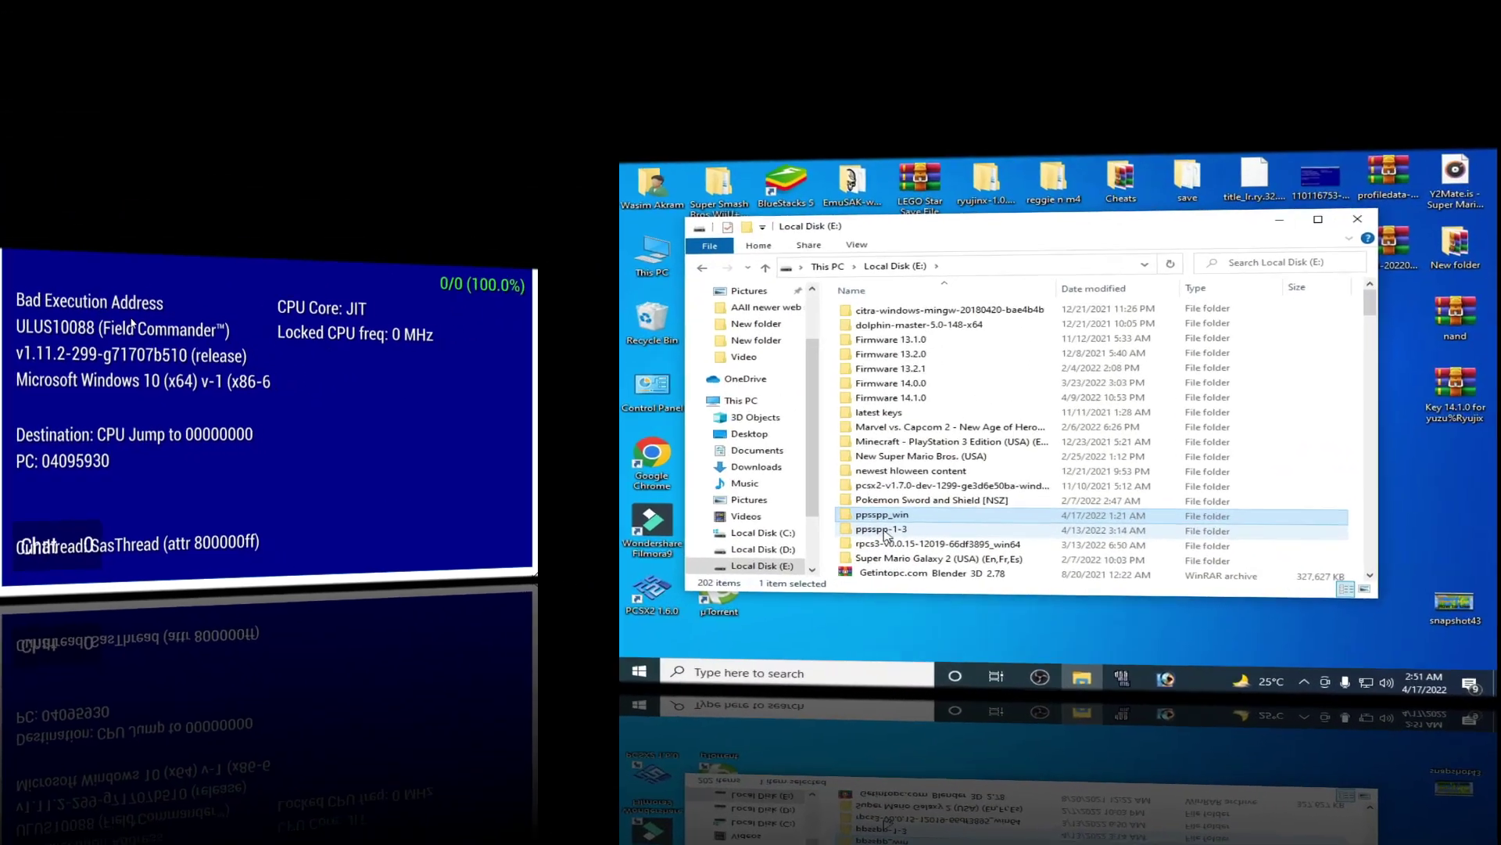
- Launch PPSSPP v1.12.3 (PPSSPPWindows64) from the ppsspp_win folder on Local Disk (E:)
left_click(887, 530)
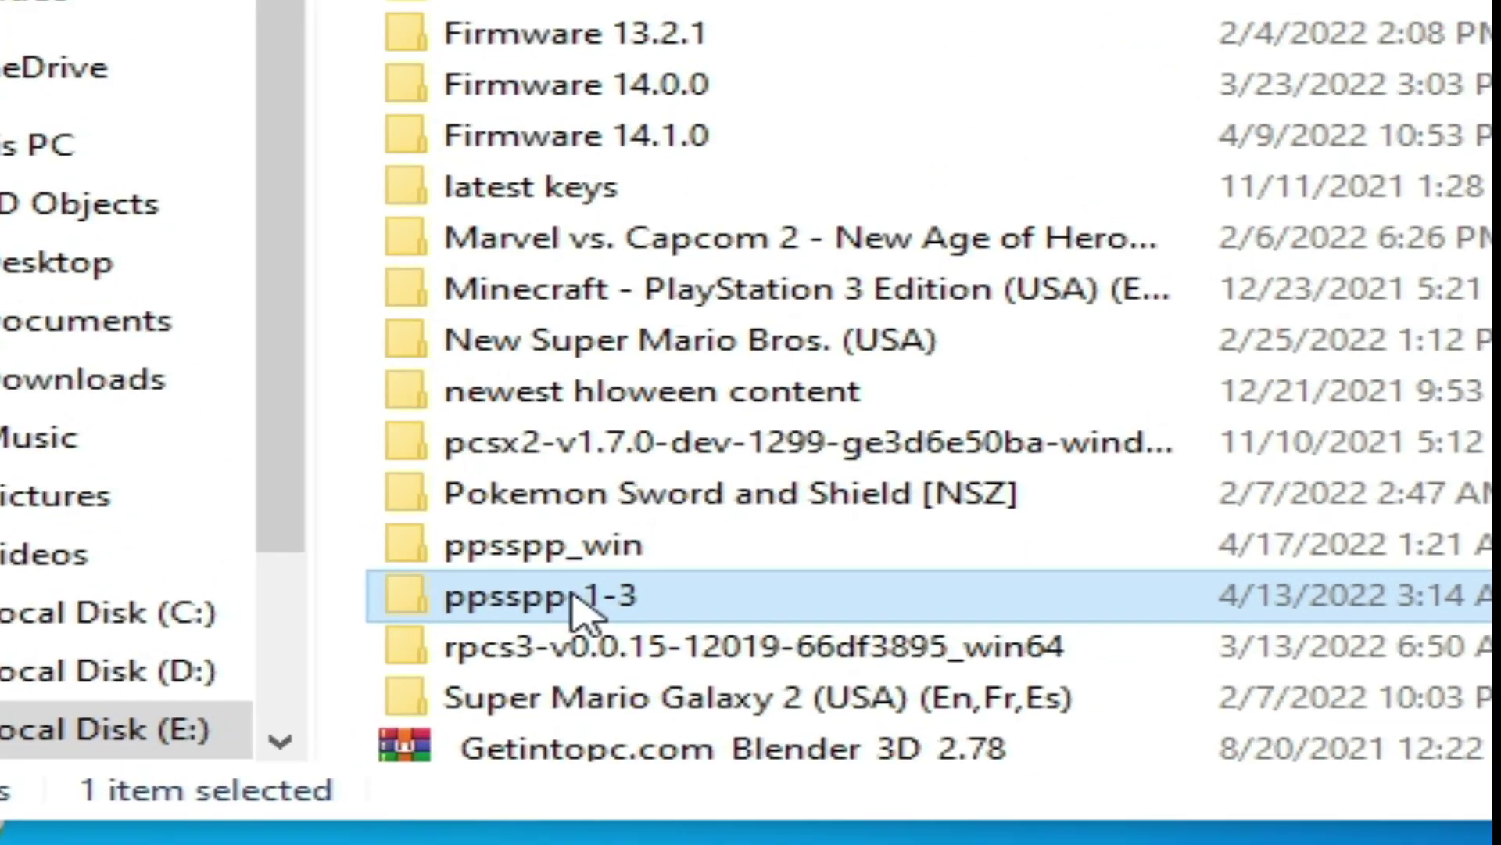
mouse_move(454, 598)
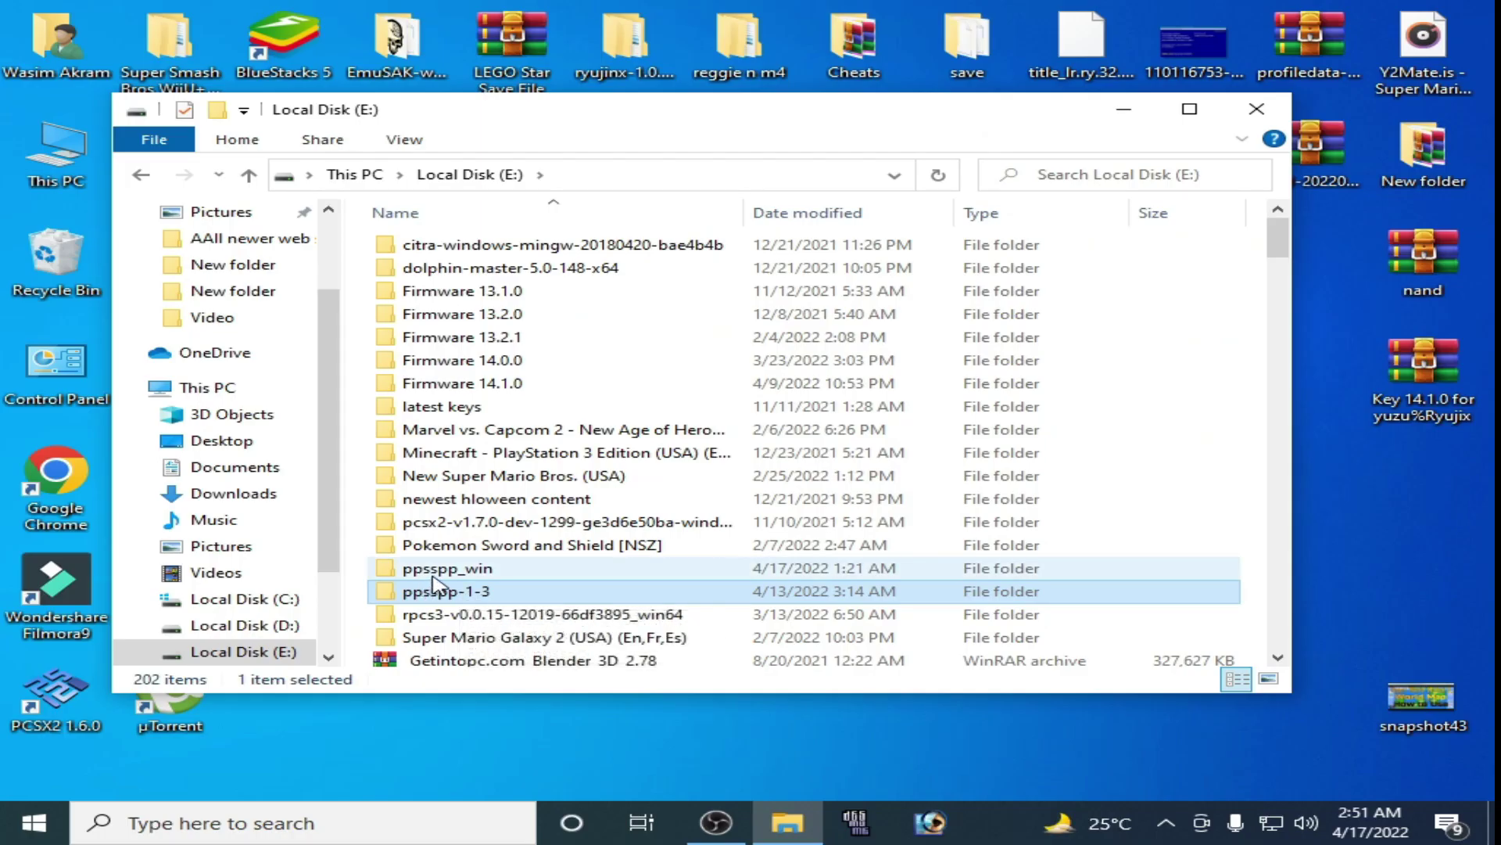
double_click(432, 574)
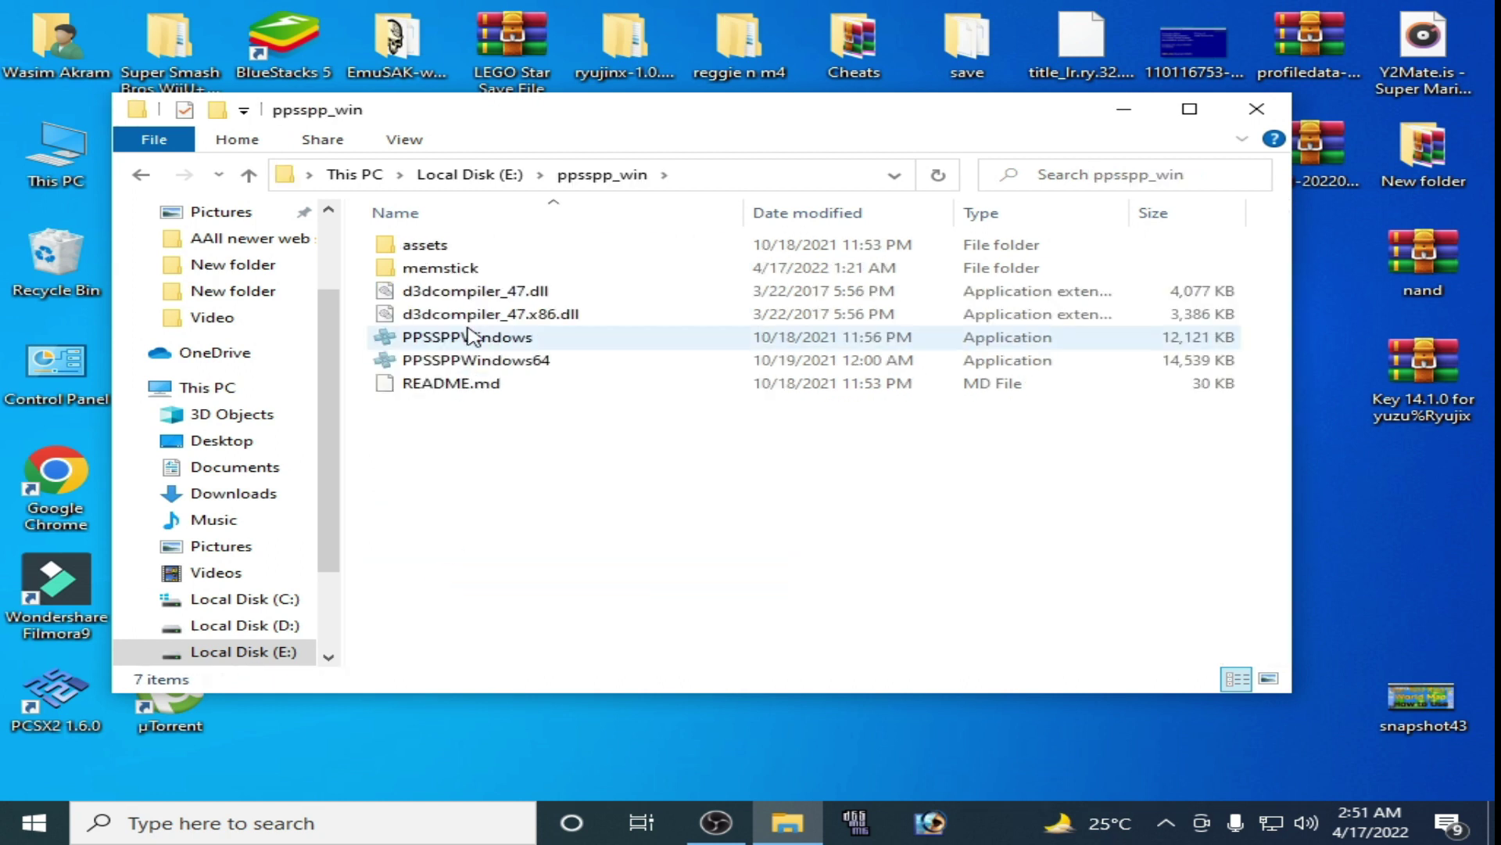
double_click(477, 361)
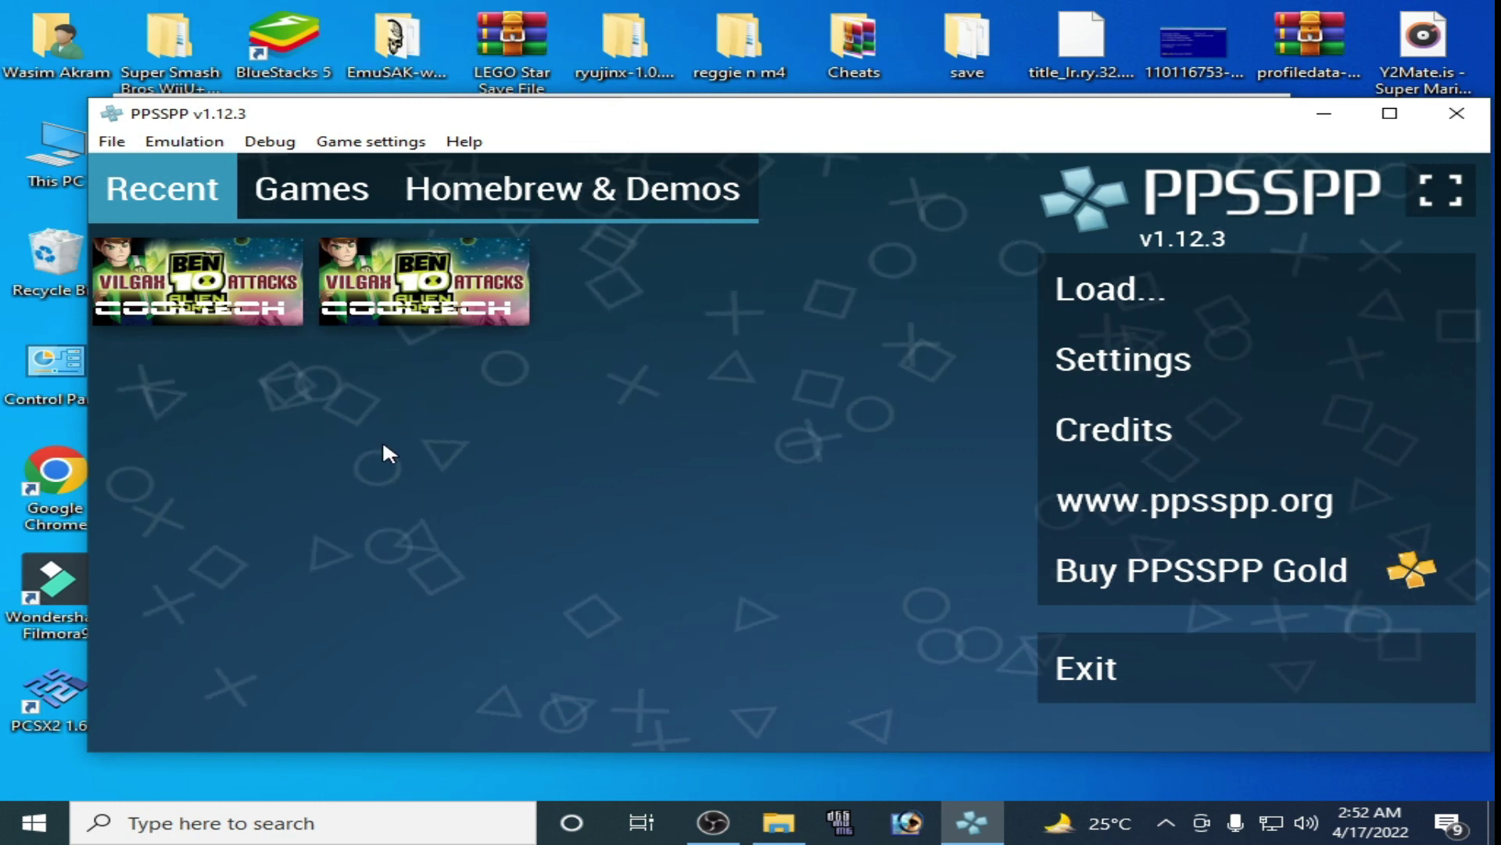
- Launch the older PPSSPP v1.3 build from E:\ppsspp-1-3\ppsspp
left_click_drag(287, 118, 589, 113)
left_click(327, 151)
left_click(469, 174)
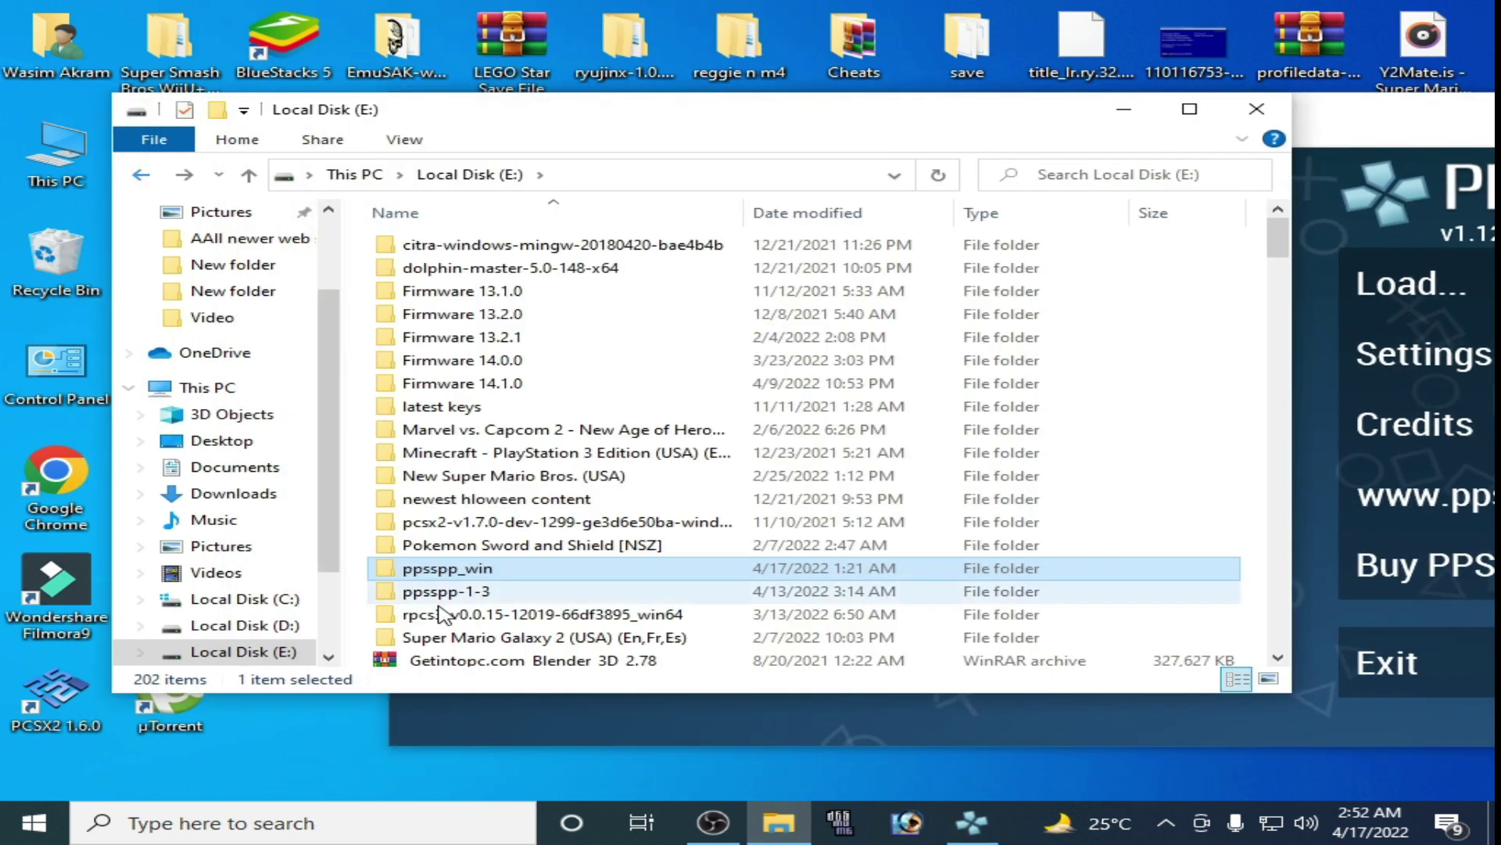
double_click(435, 591)
double_click(463, 250)
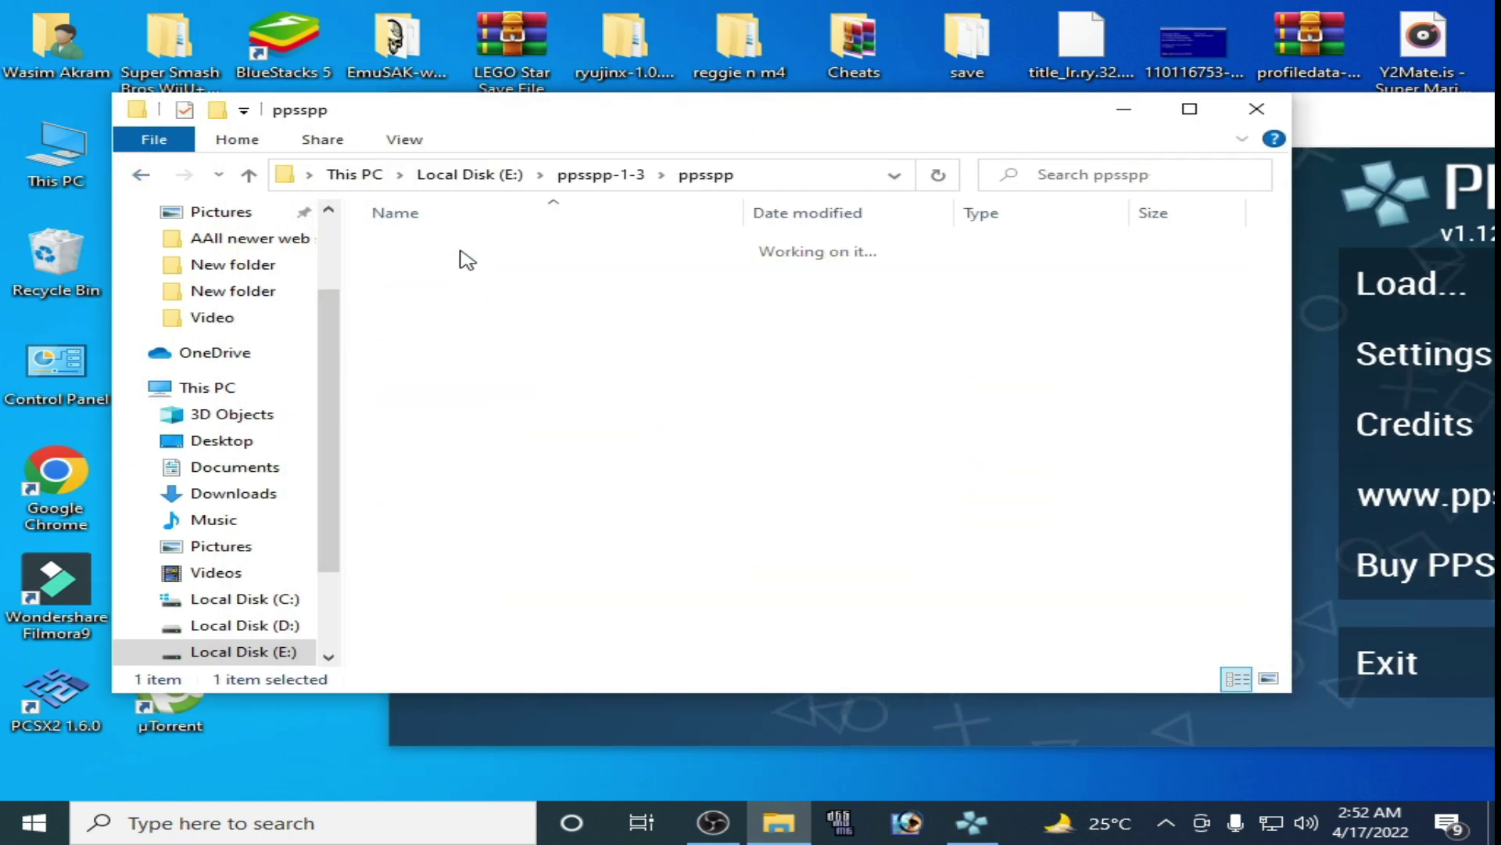
double_click(446, 386)
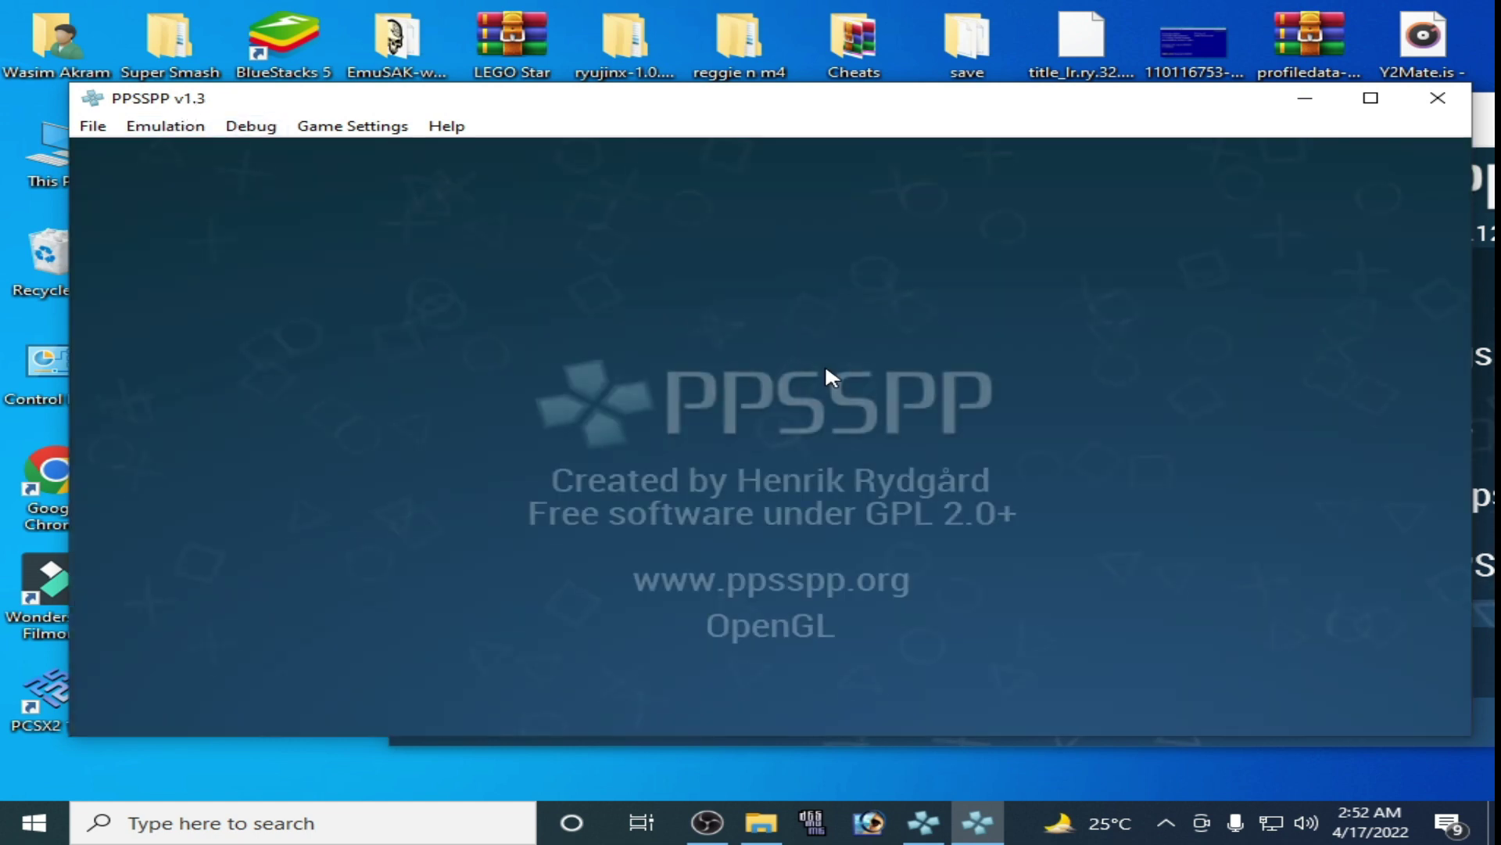
- Start PPSSPPWindows64 once more, then close the emulator window
key("alt+Tab")
double_click(501, 385)
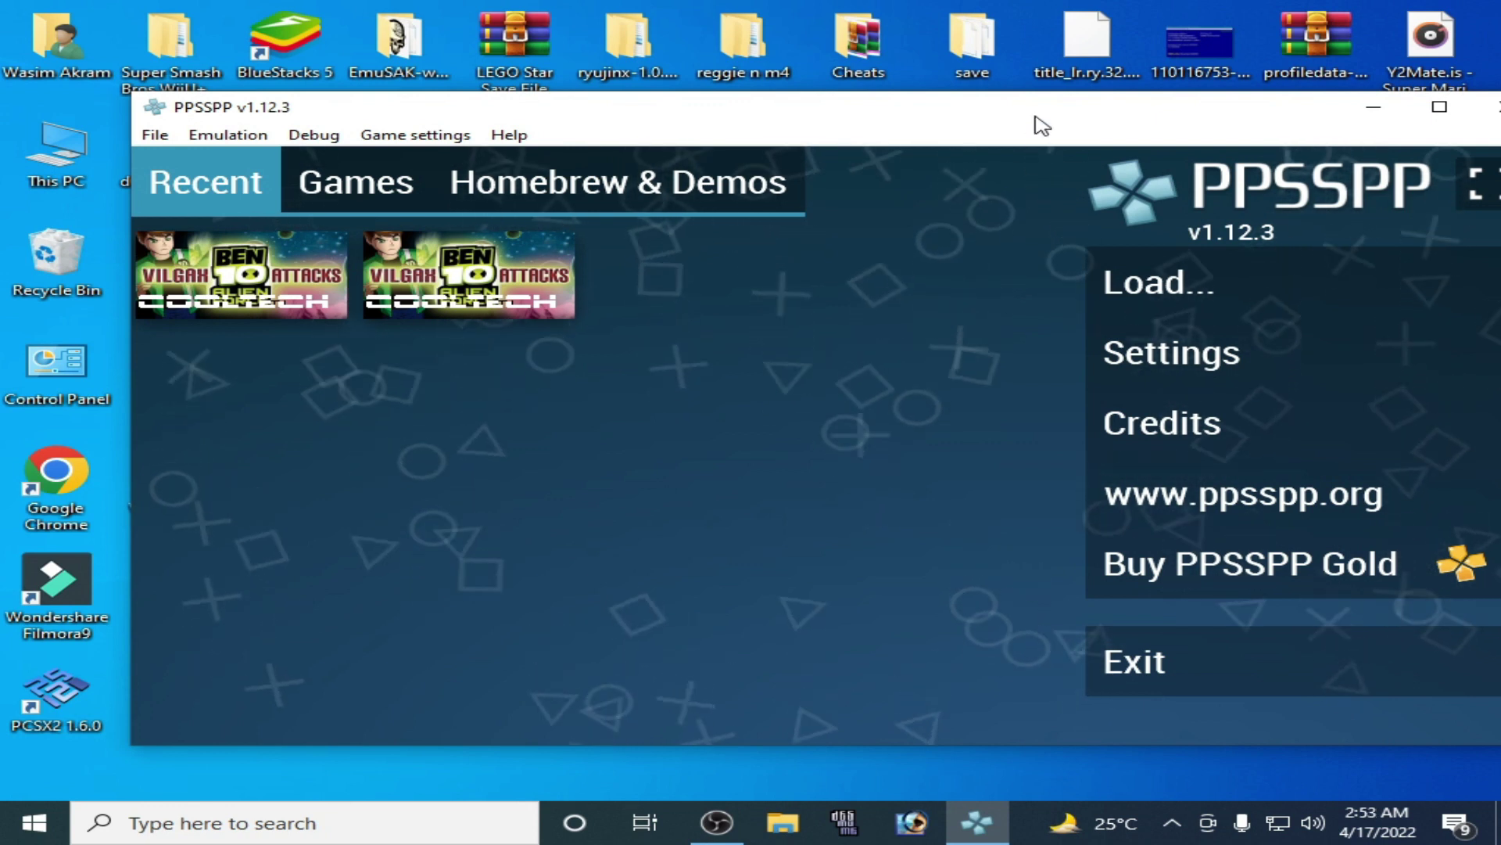
left_click_drag(1032, 121, 931, 121)
key("alt+F4")
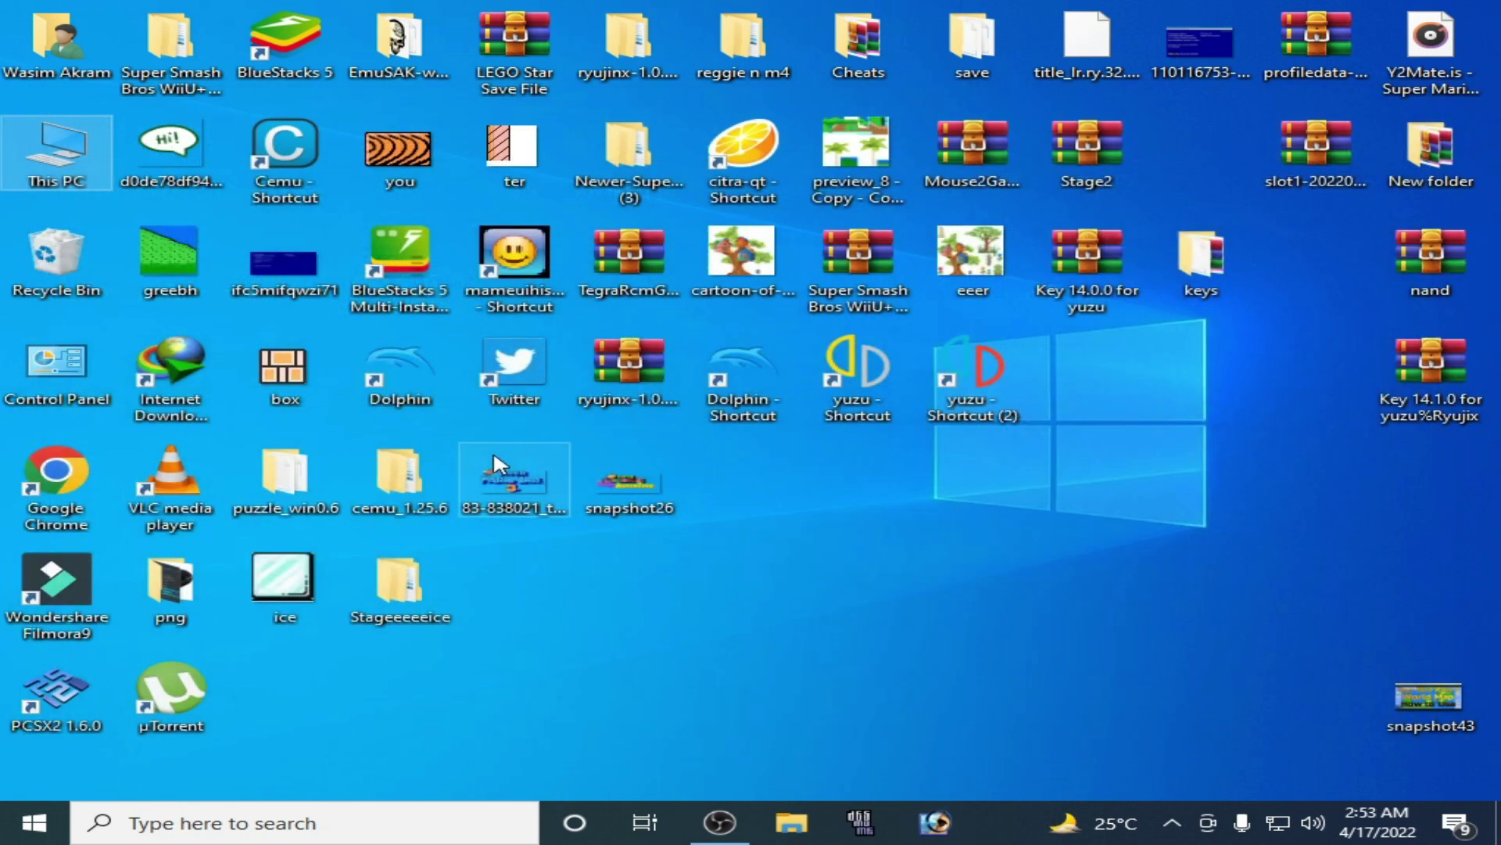
- Delete the PSP folder from E:\ppsspp_win\memstick and arrange it beside the F: New folder window
double_click(59, 174)
double_click(564, 592)
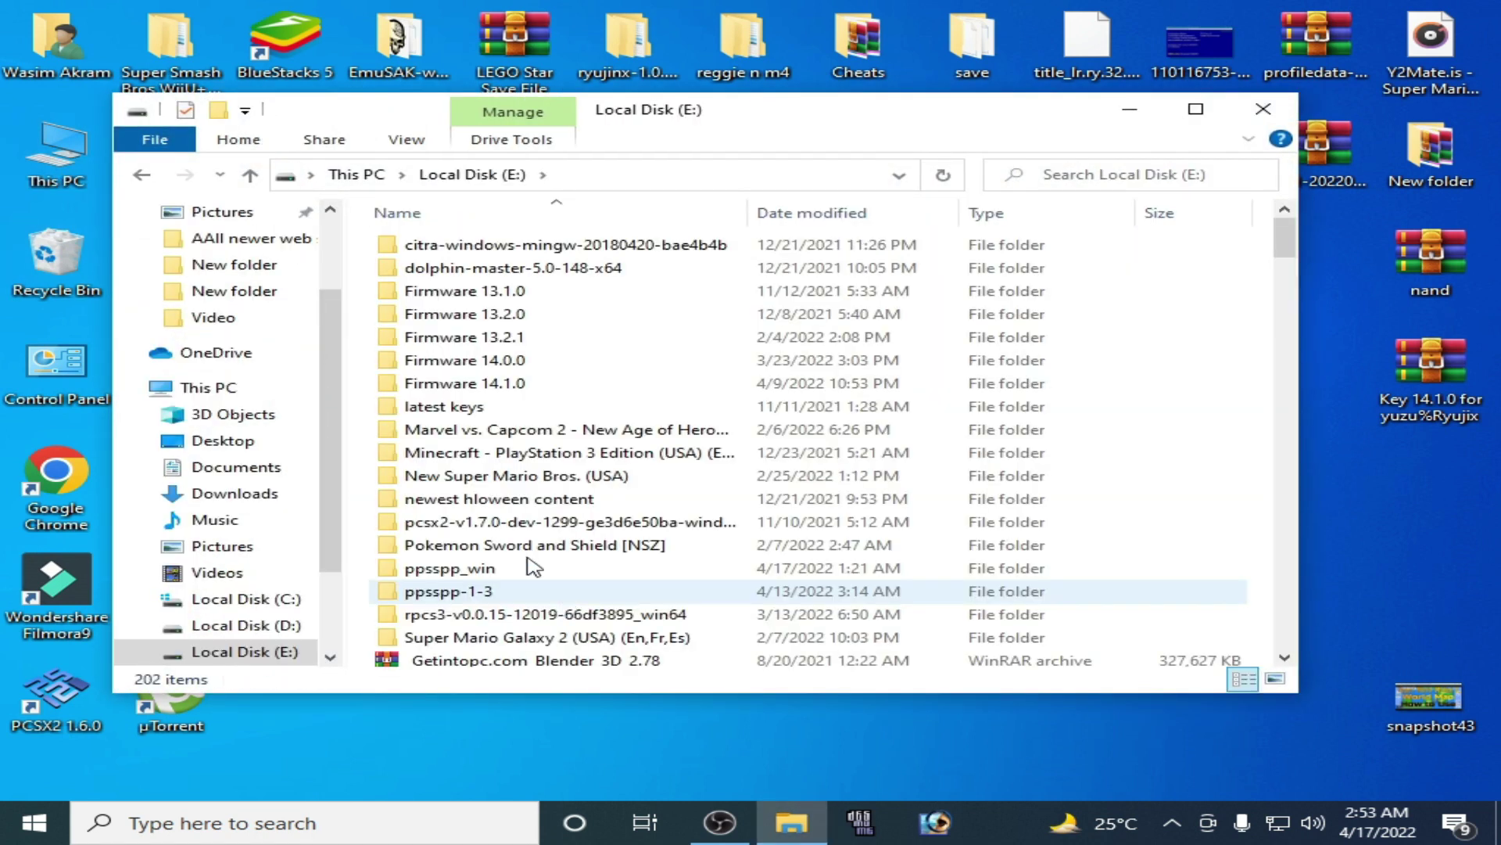
double_click(469, 571)
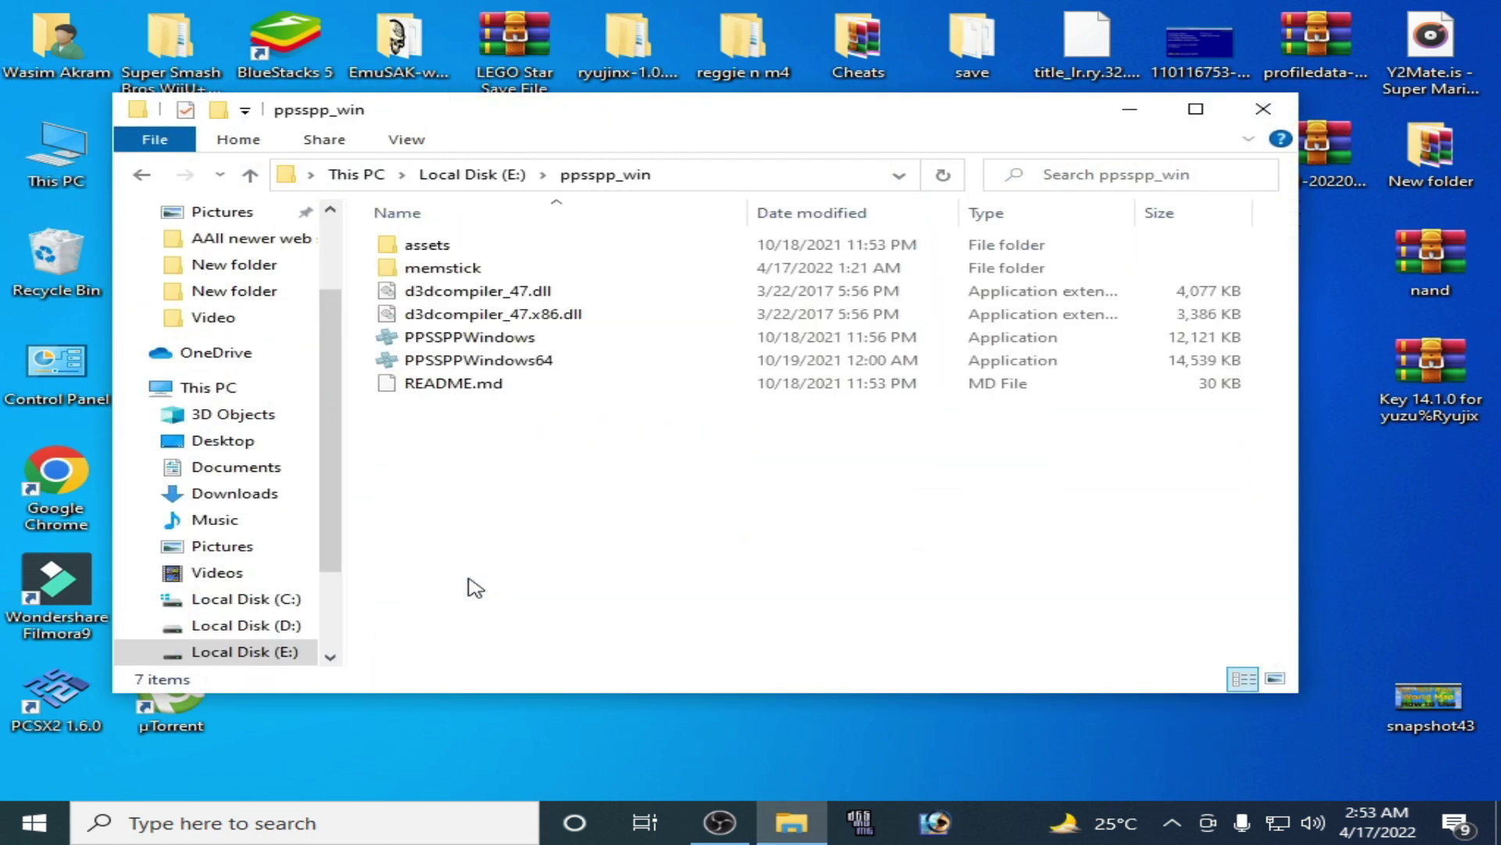
double_click(445, 270)
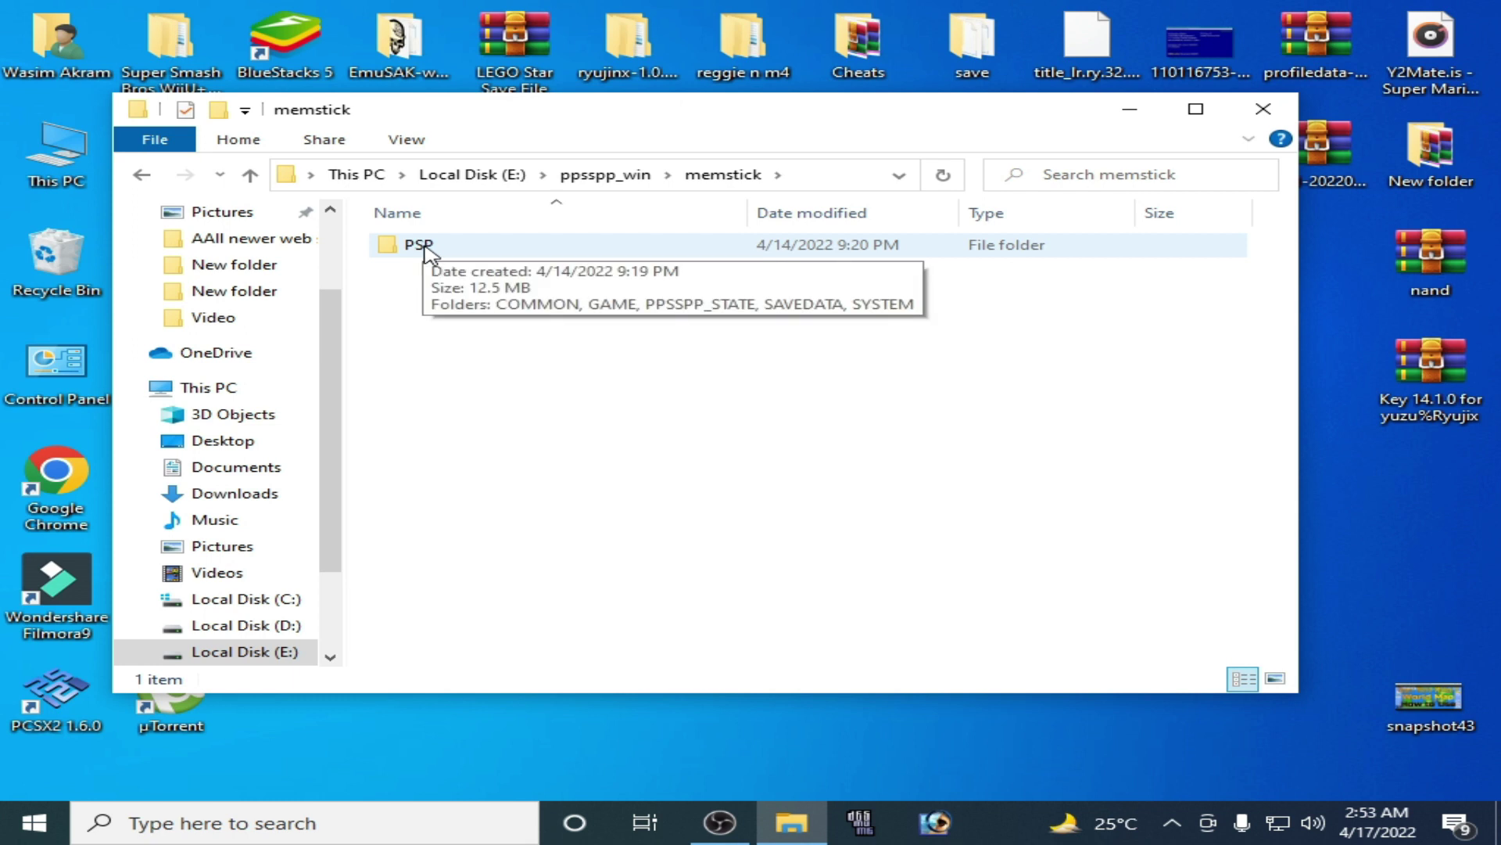
right_click(426, 249)
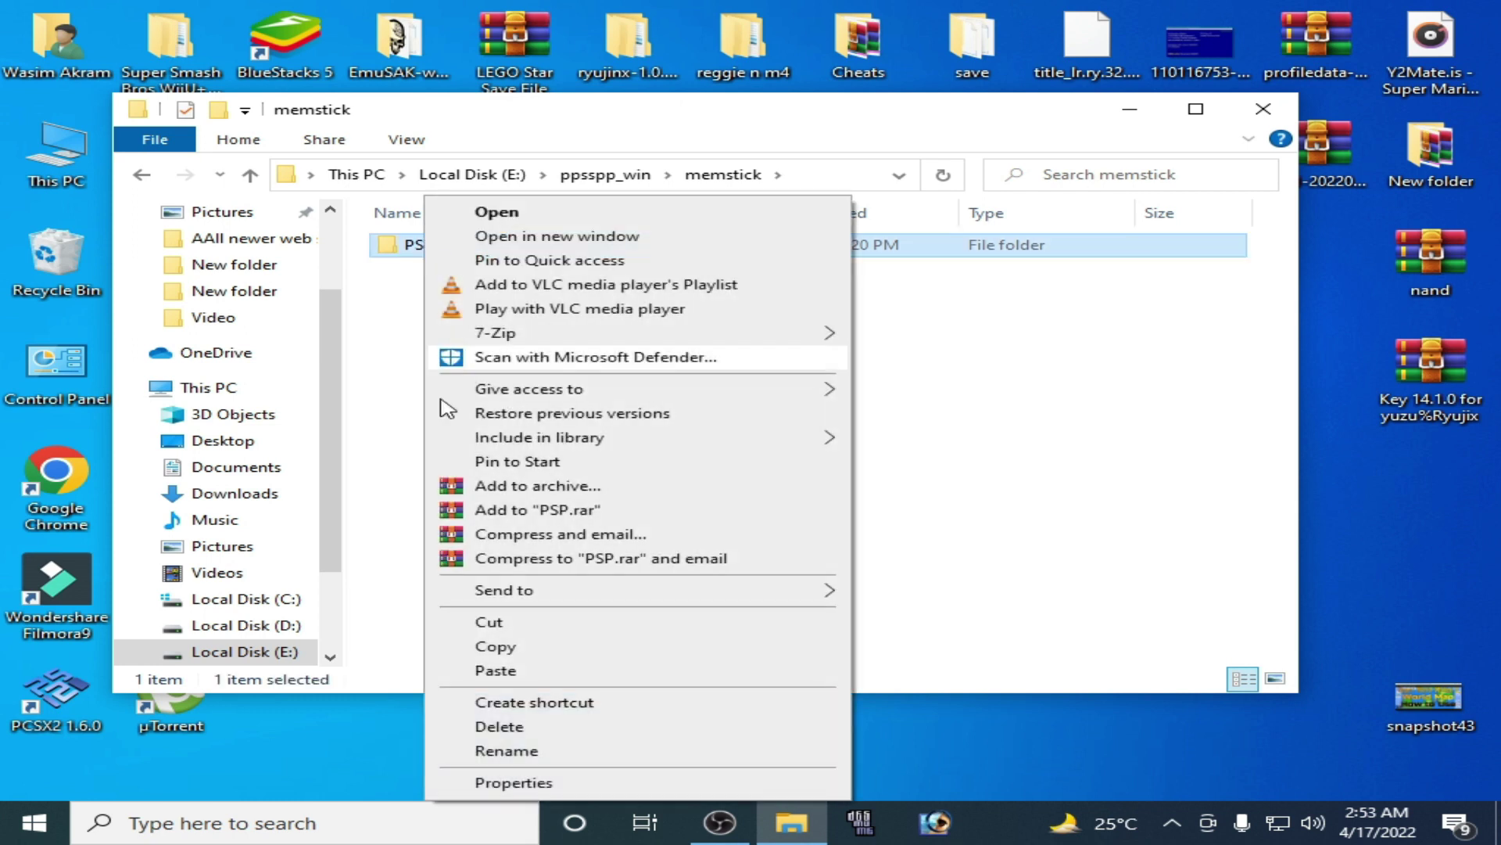
left_click(512, 725)
left_click_drag(508, 109, 580, 295)
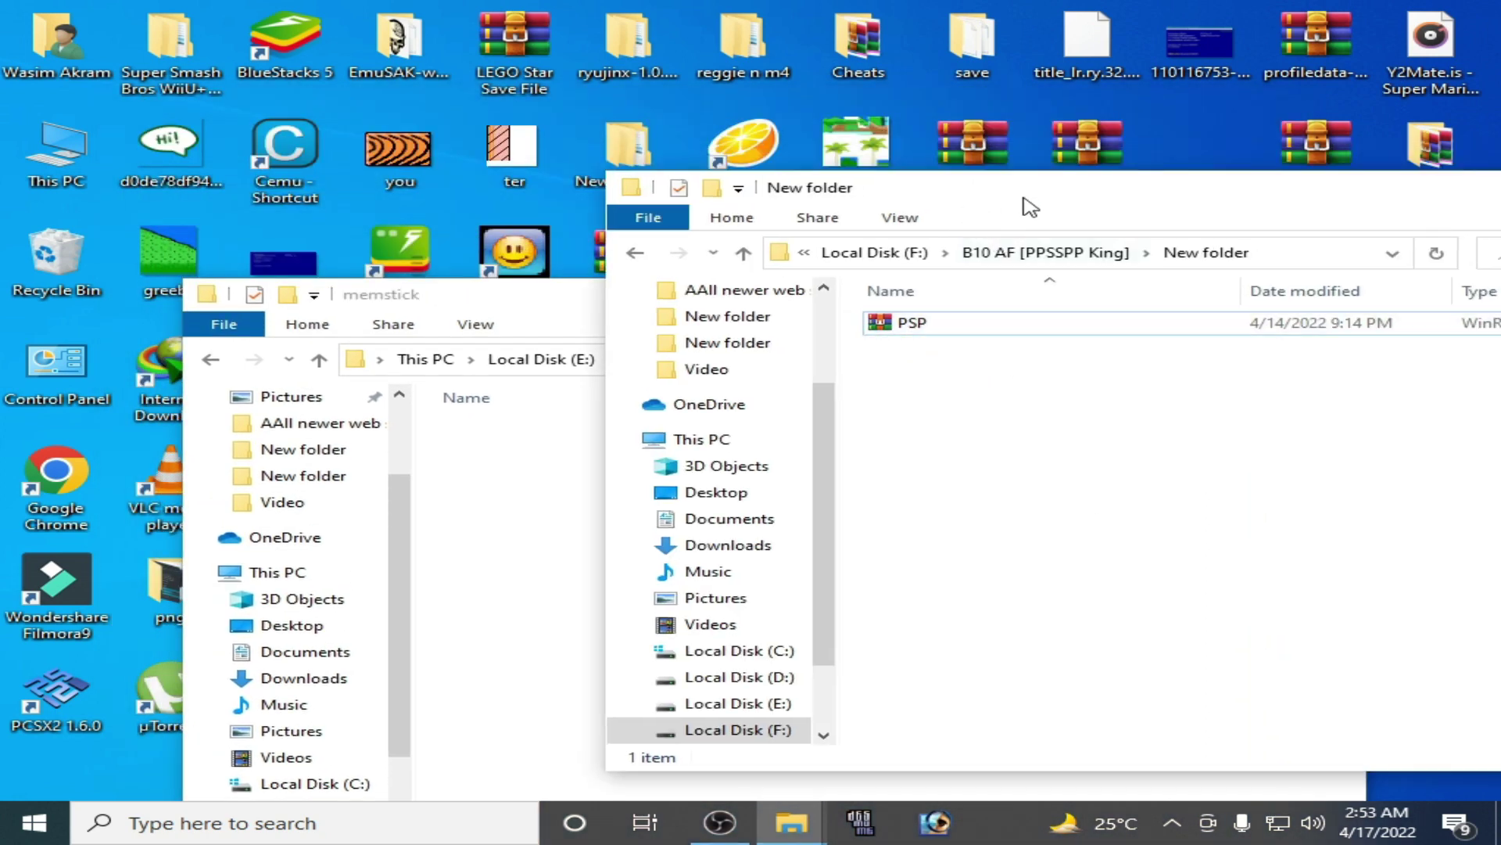
left_click_drag(1023, 195, 955, 125)
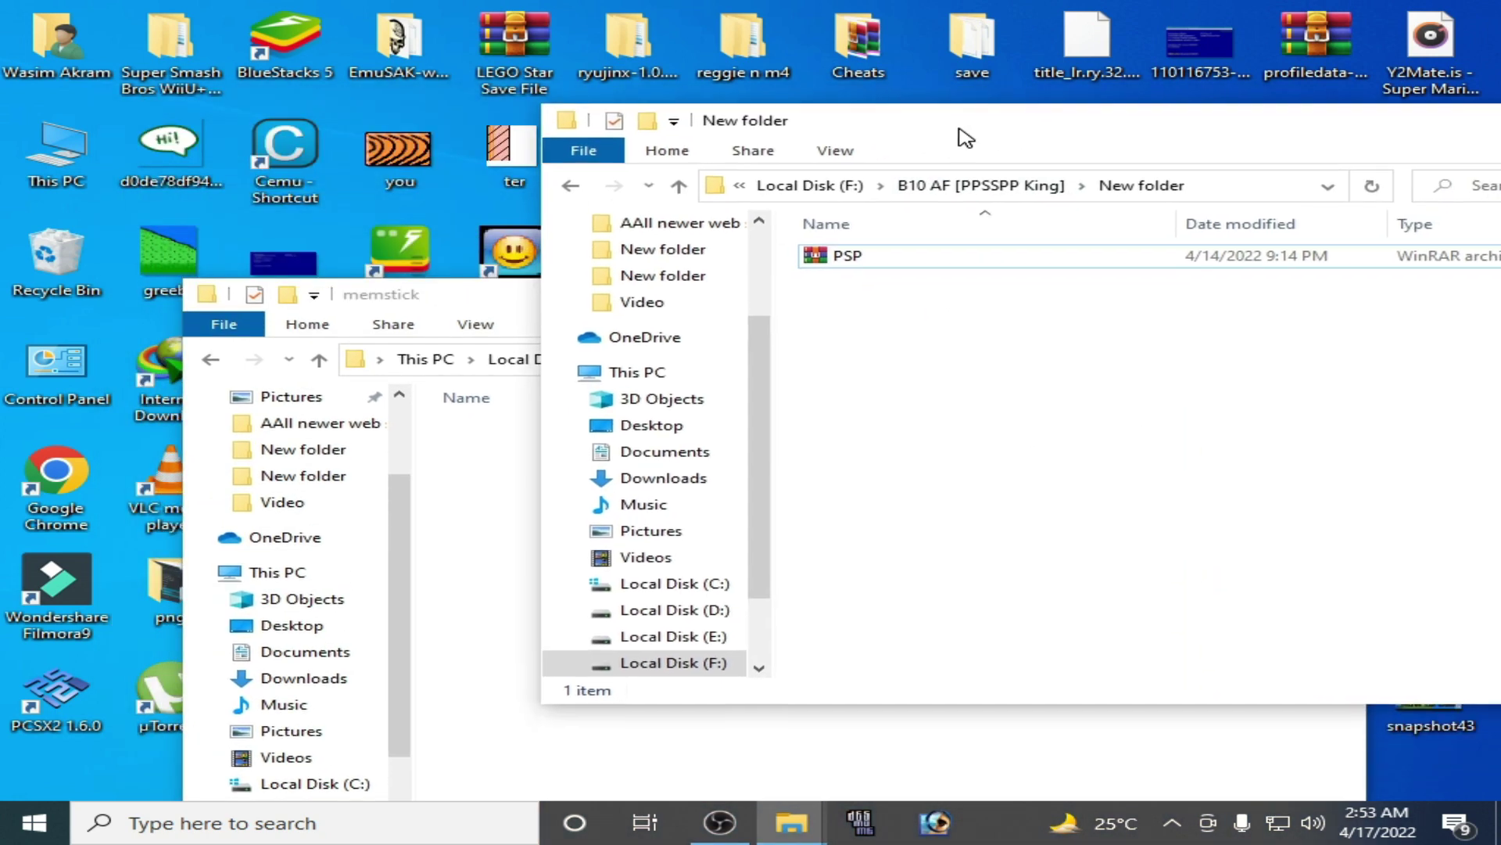
- Extract the PSP archive to "PSP\" and check the inner PSP folder
right_click(843, 268)
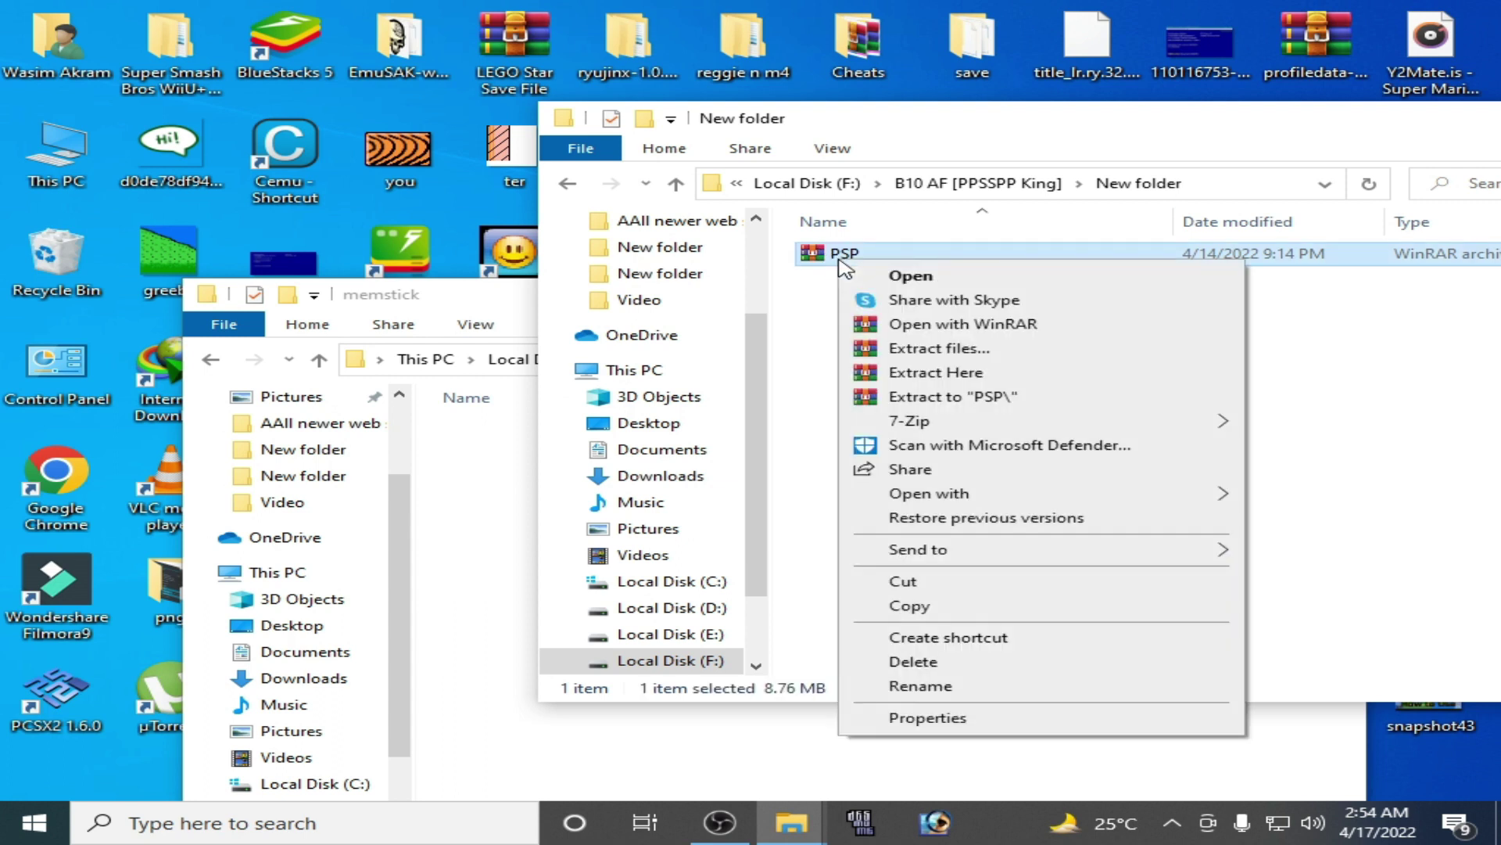
left_click(886, 399)
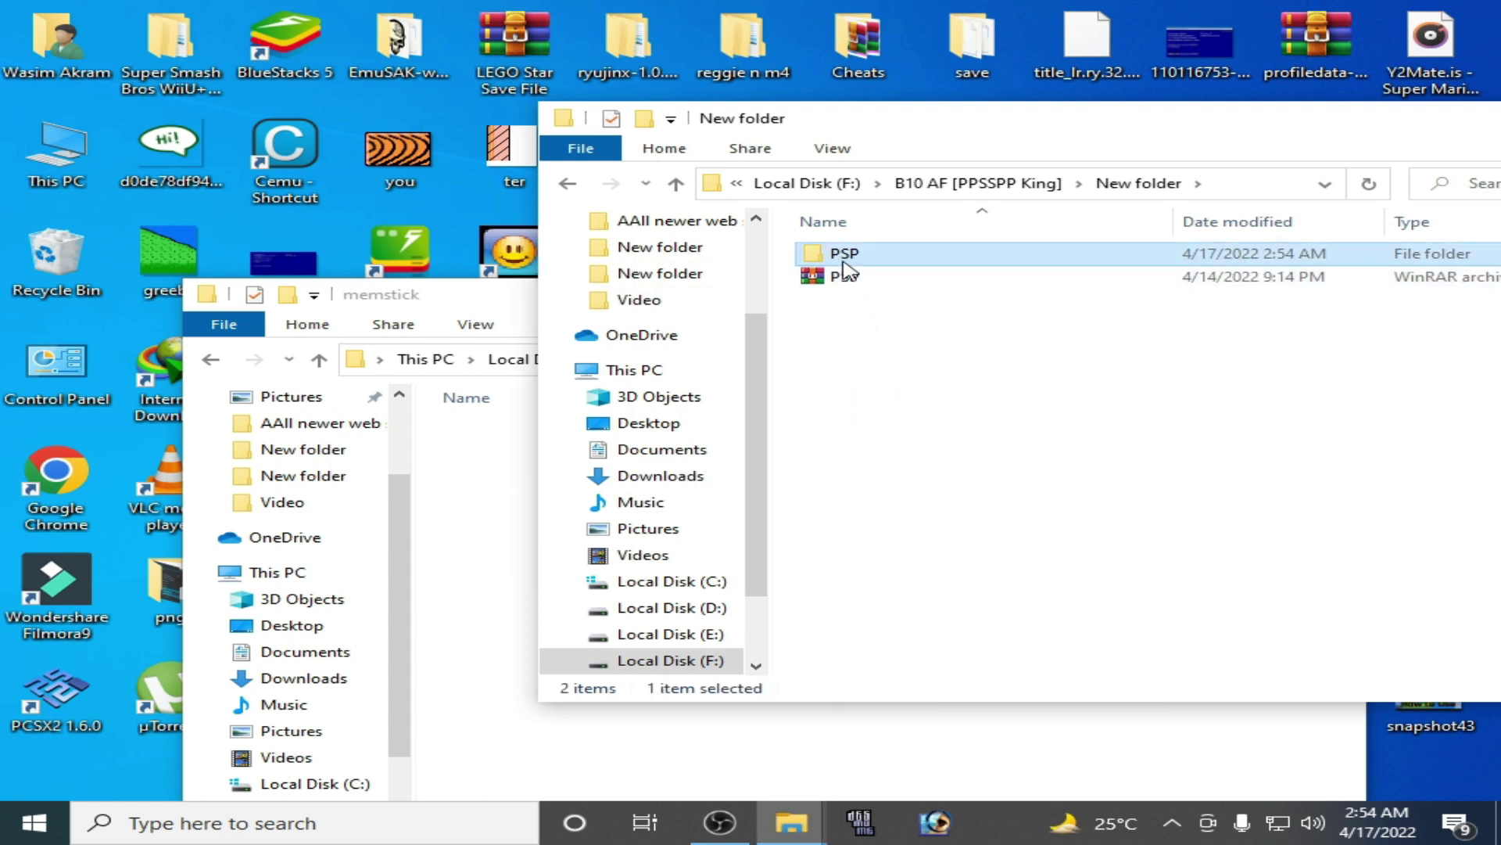
double_click(844, 264)
double_click(863, 259)
left_click(567, 183)
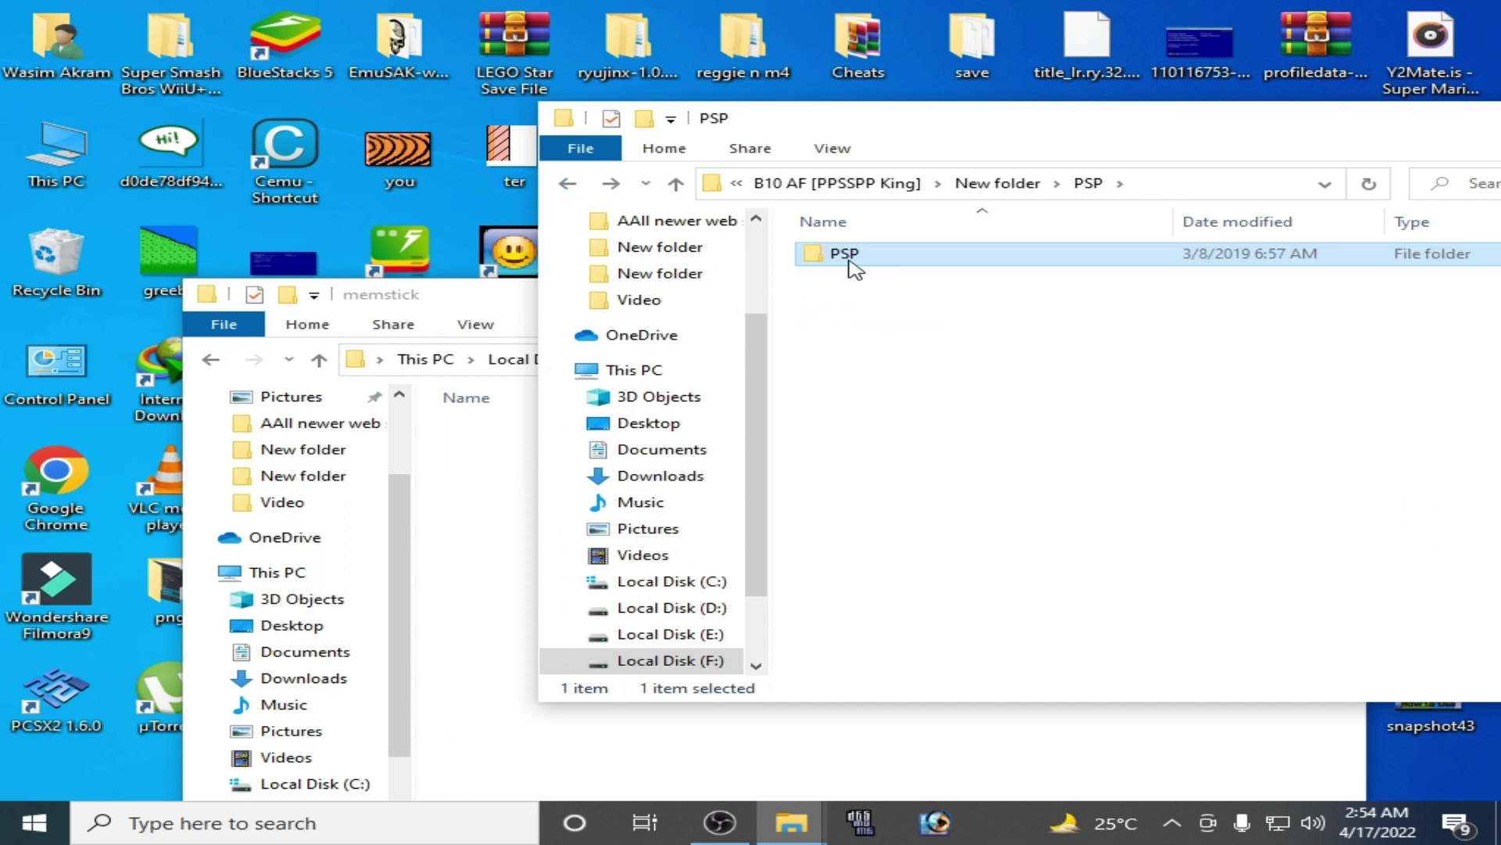
- Copy the inner PSP folder and paste it into the memstick folder
right_click(852, 266)
left_click(939, 646)
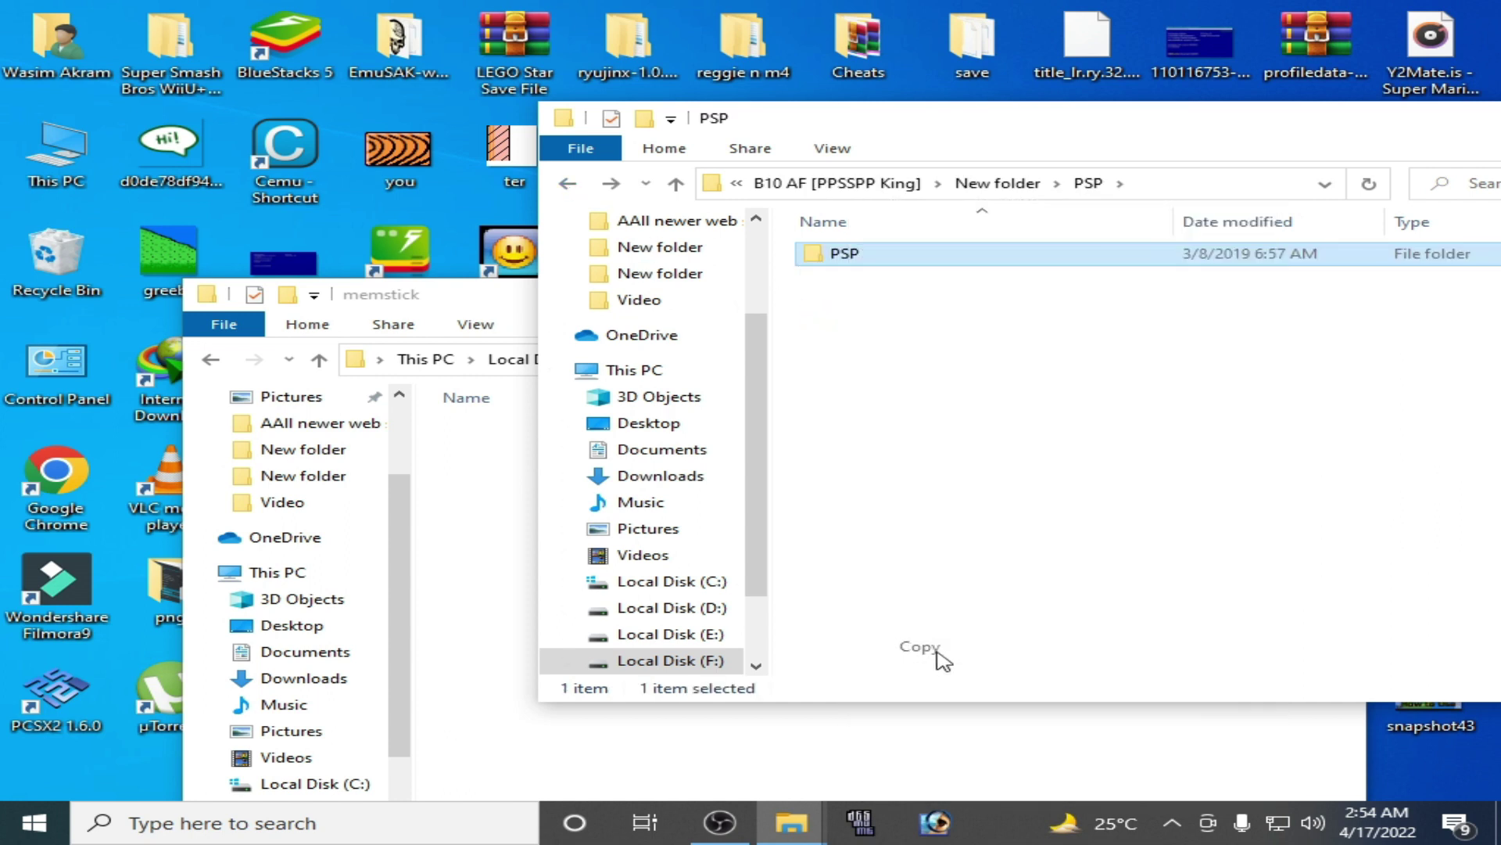
left_click(479, 532)
right_click(551, 498)
left_click(623, 328)
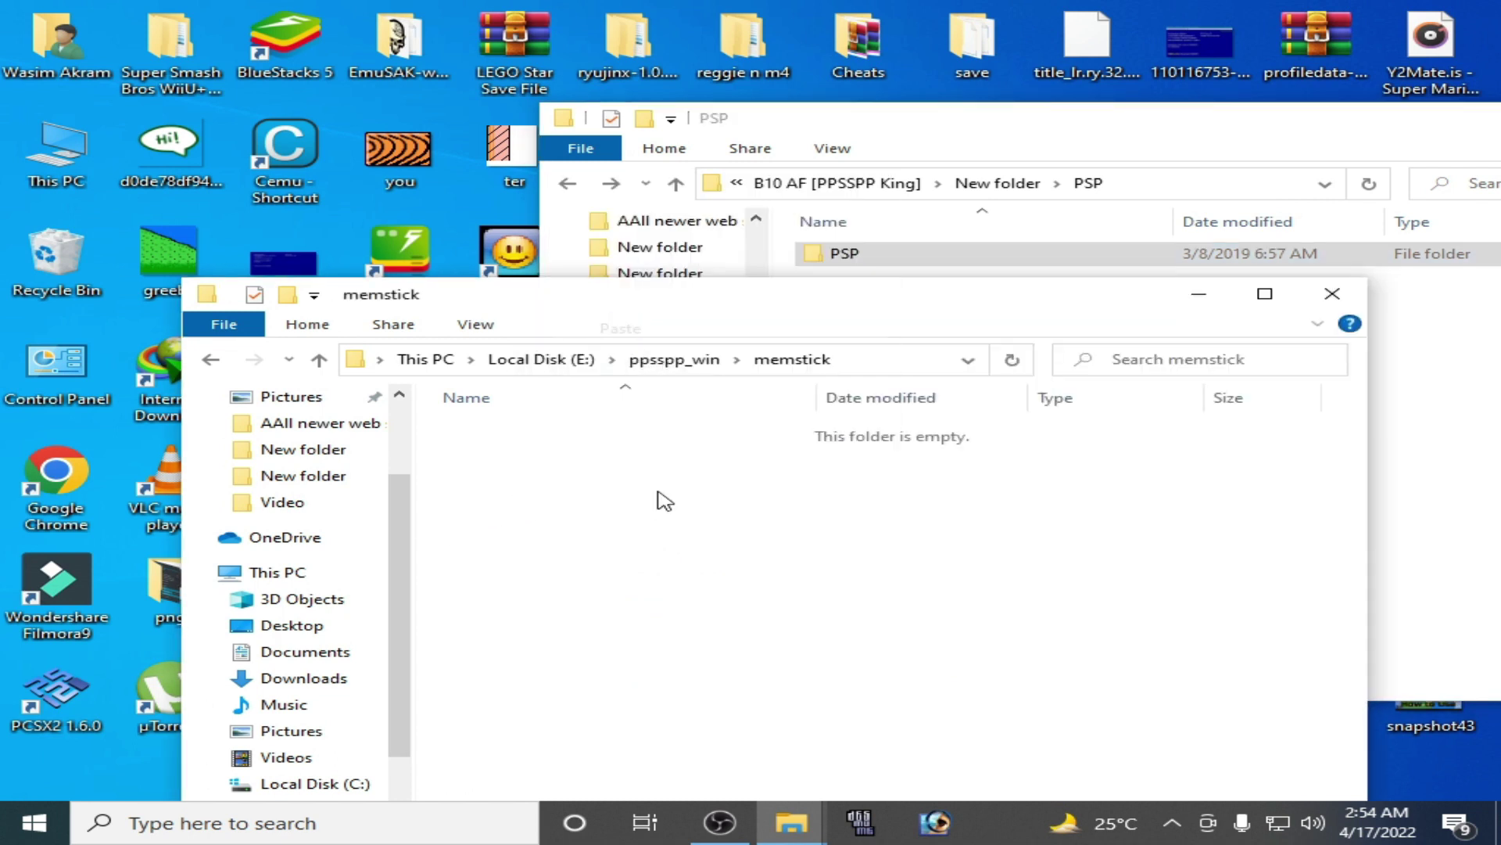
left_click_drag(546, 314, 644, 228)
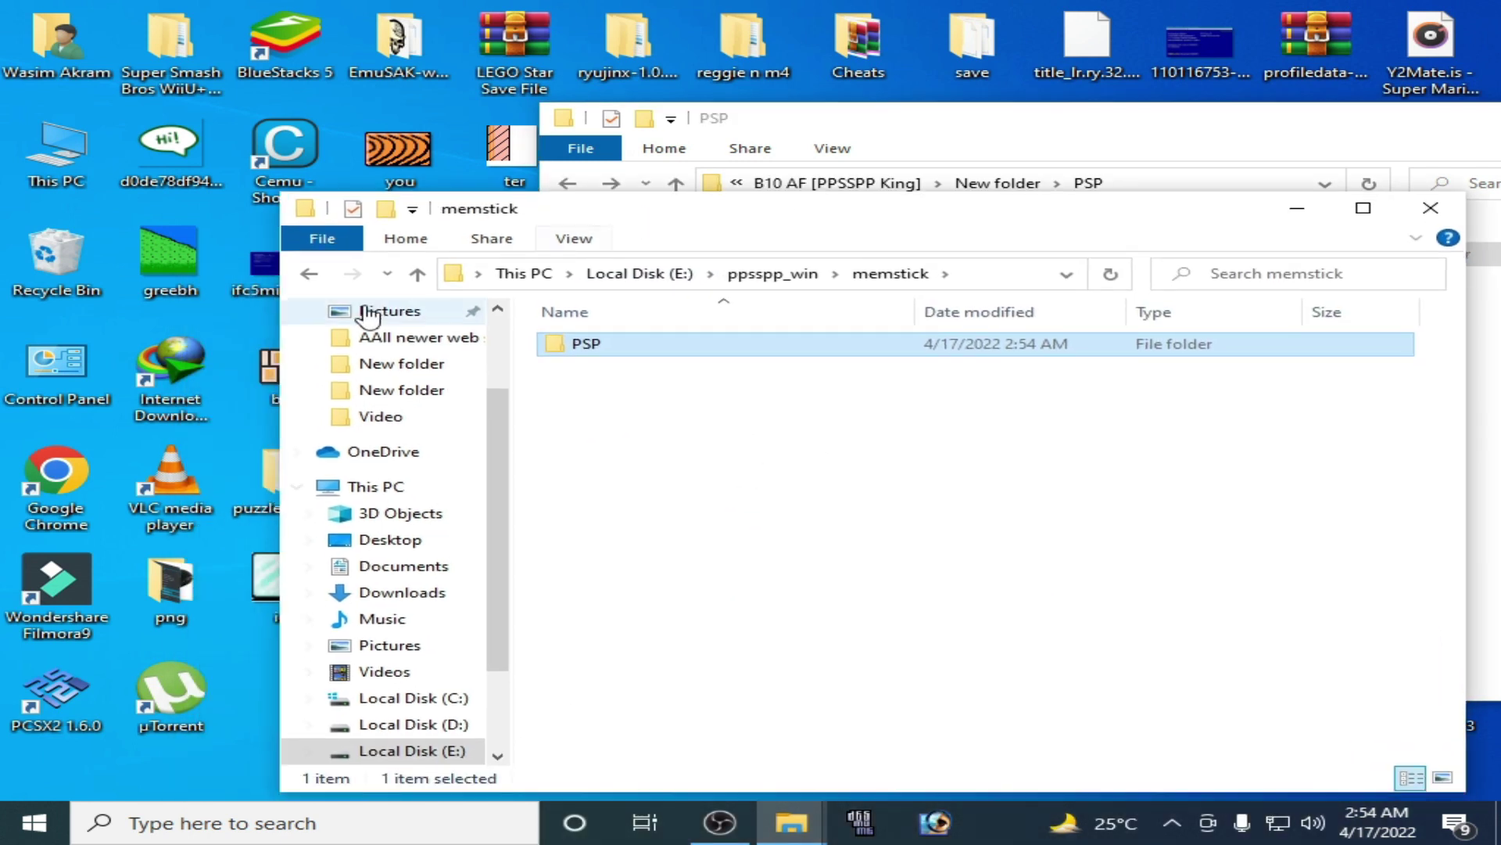
left_click(310, 279)
- Delete the old PSP folder from Documents
double_click(56, 153)
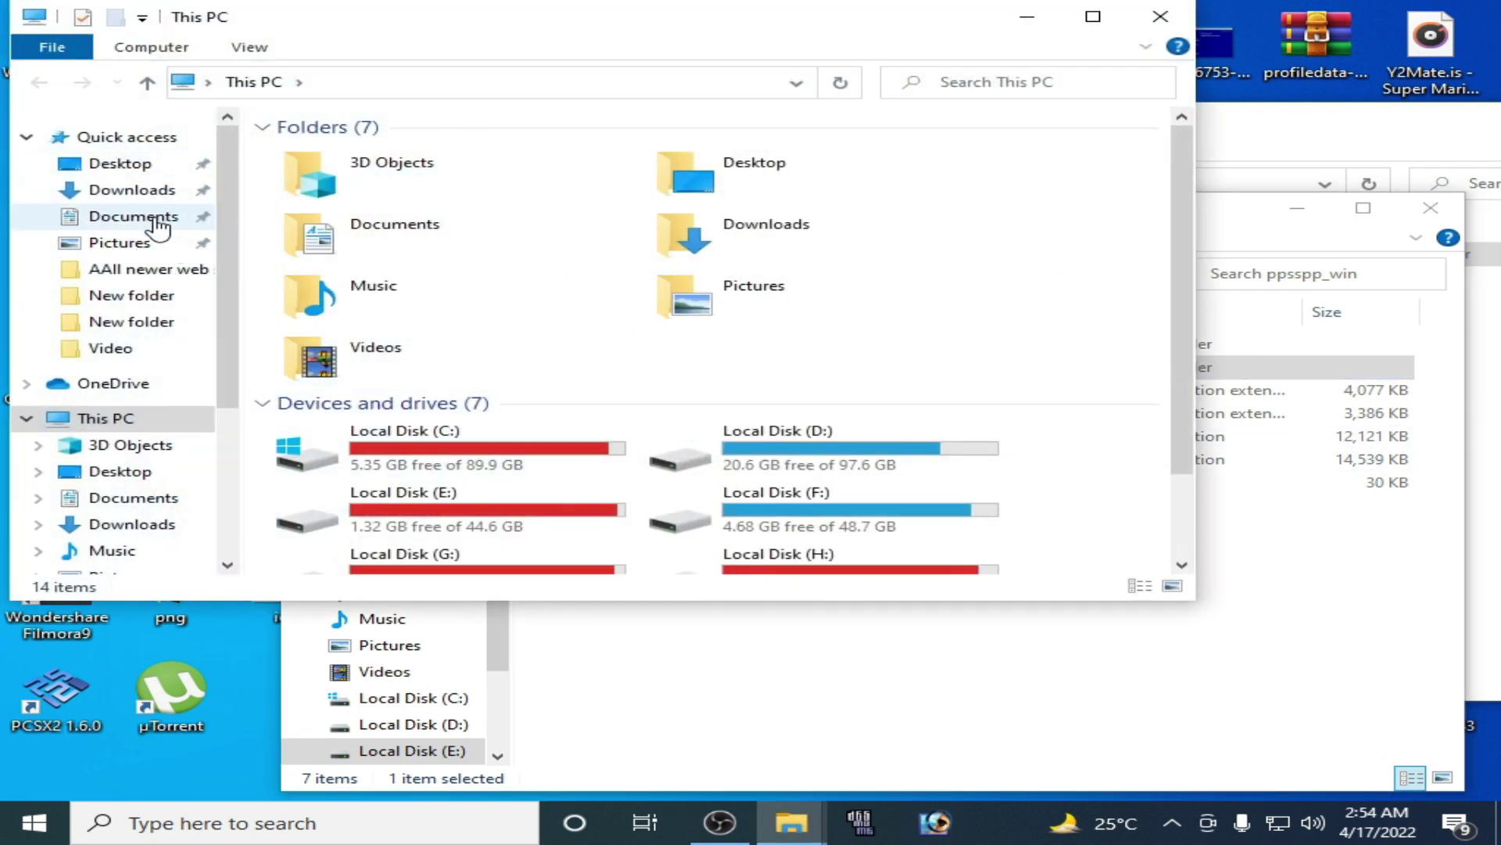
left_click(156, 225)
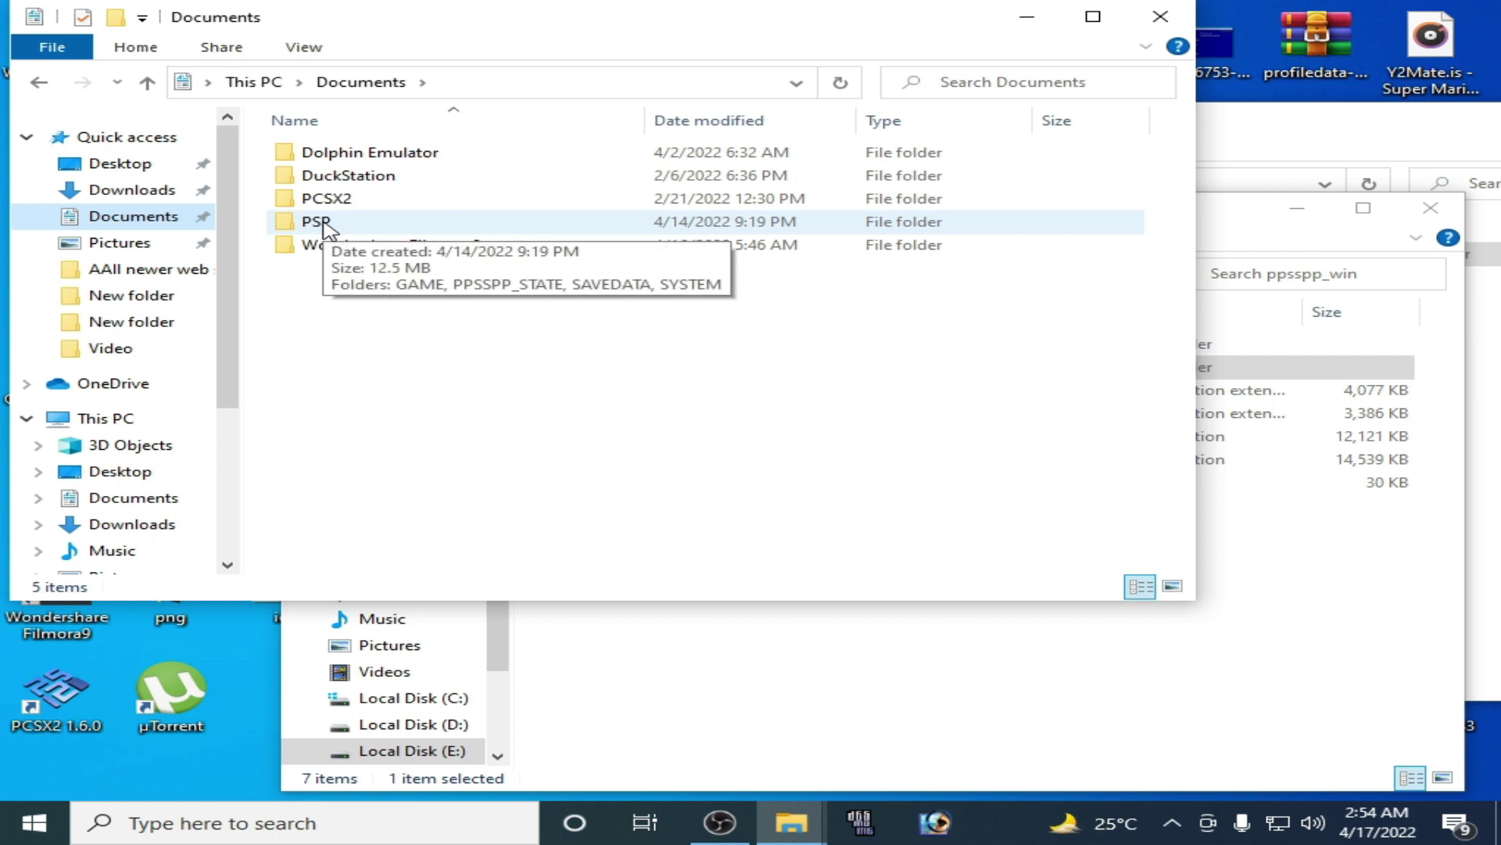
right_click(325, 227)
left_click(427, 724)
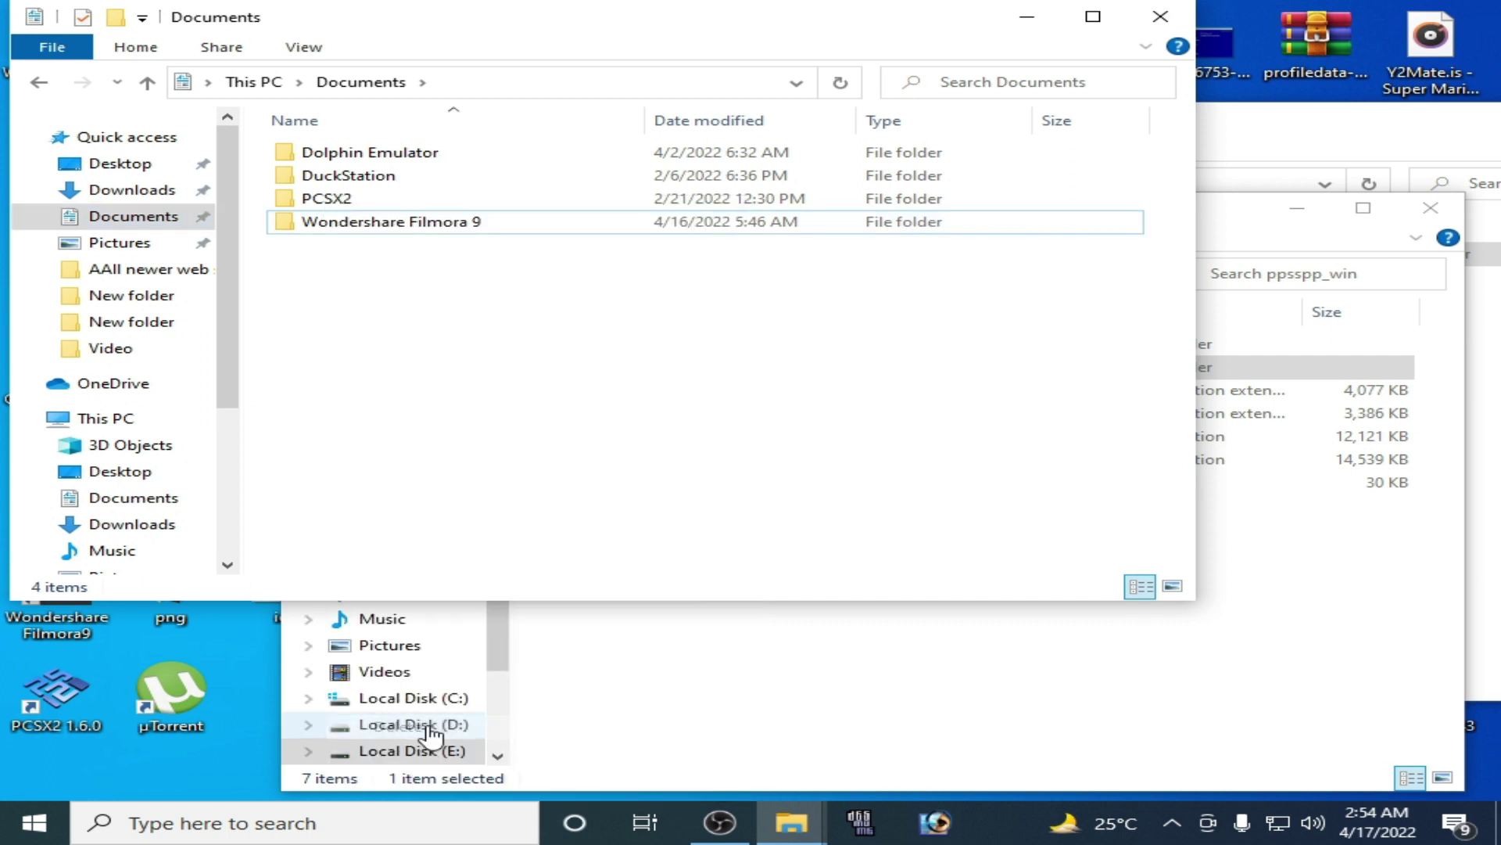
- Copy the inner PSP folder from the extracted archive on Local Disk (F:)
left_click(1227, 564)
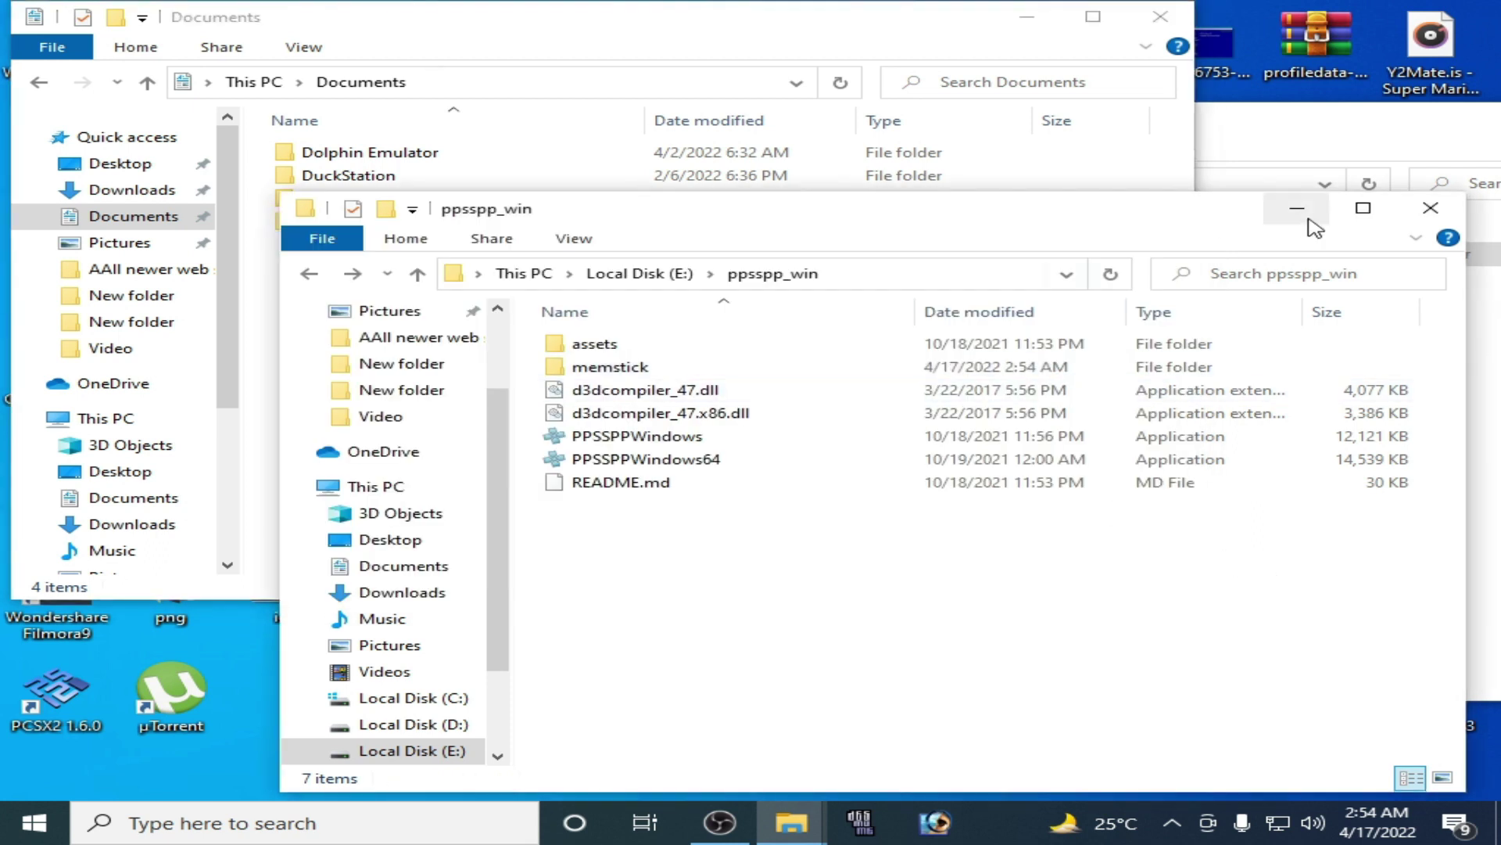
left_click_drag(1187, 218, 1195, 331)
left_click(1233, 146)
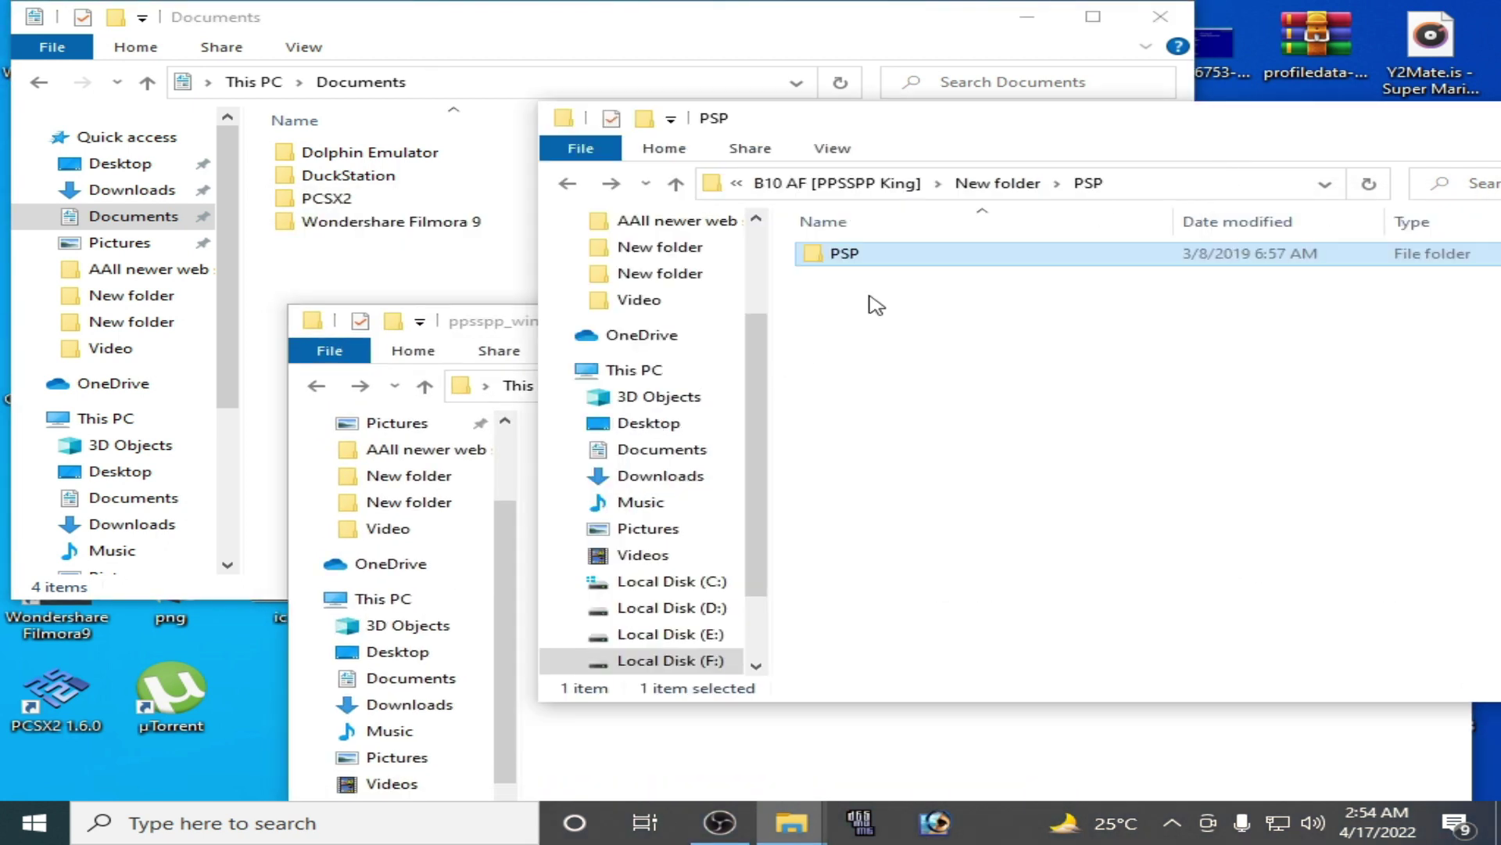
double_click(843, 254)
double_click(841, 255)
left_click(567, 185)
right_click(843, 257)
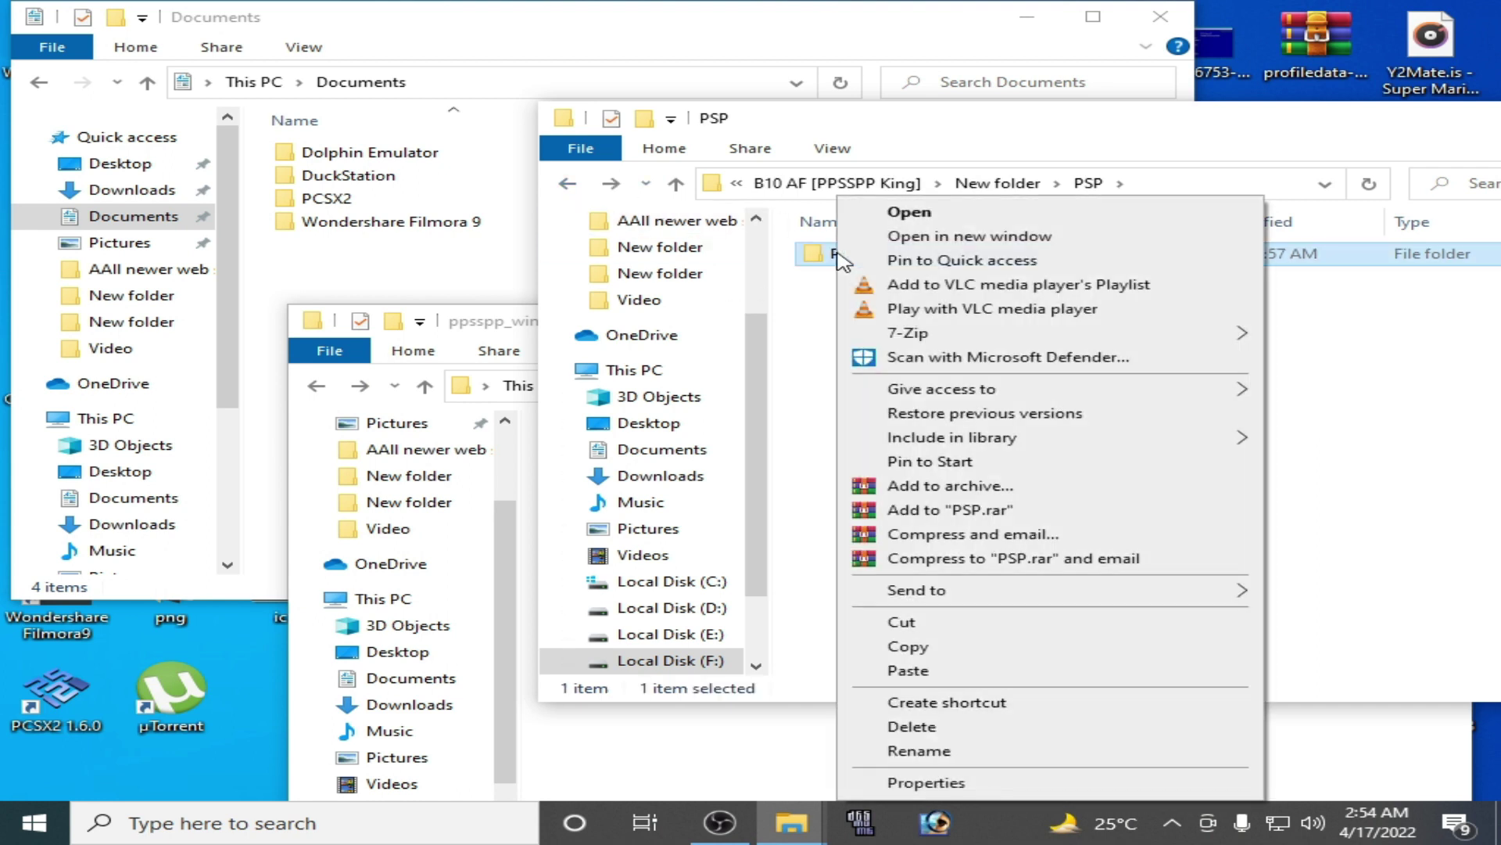
left_click(899, 645)
- Paste the PSP folder into Documents and close the Documents window
left_click(362, 293)
right_click(376, 261)
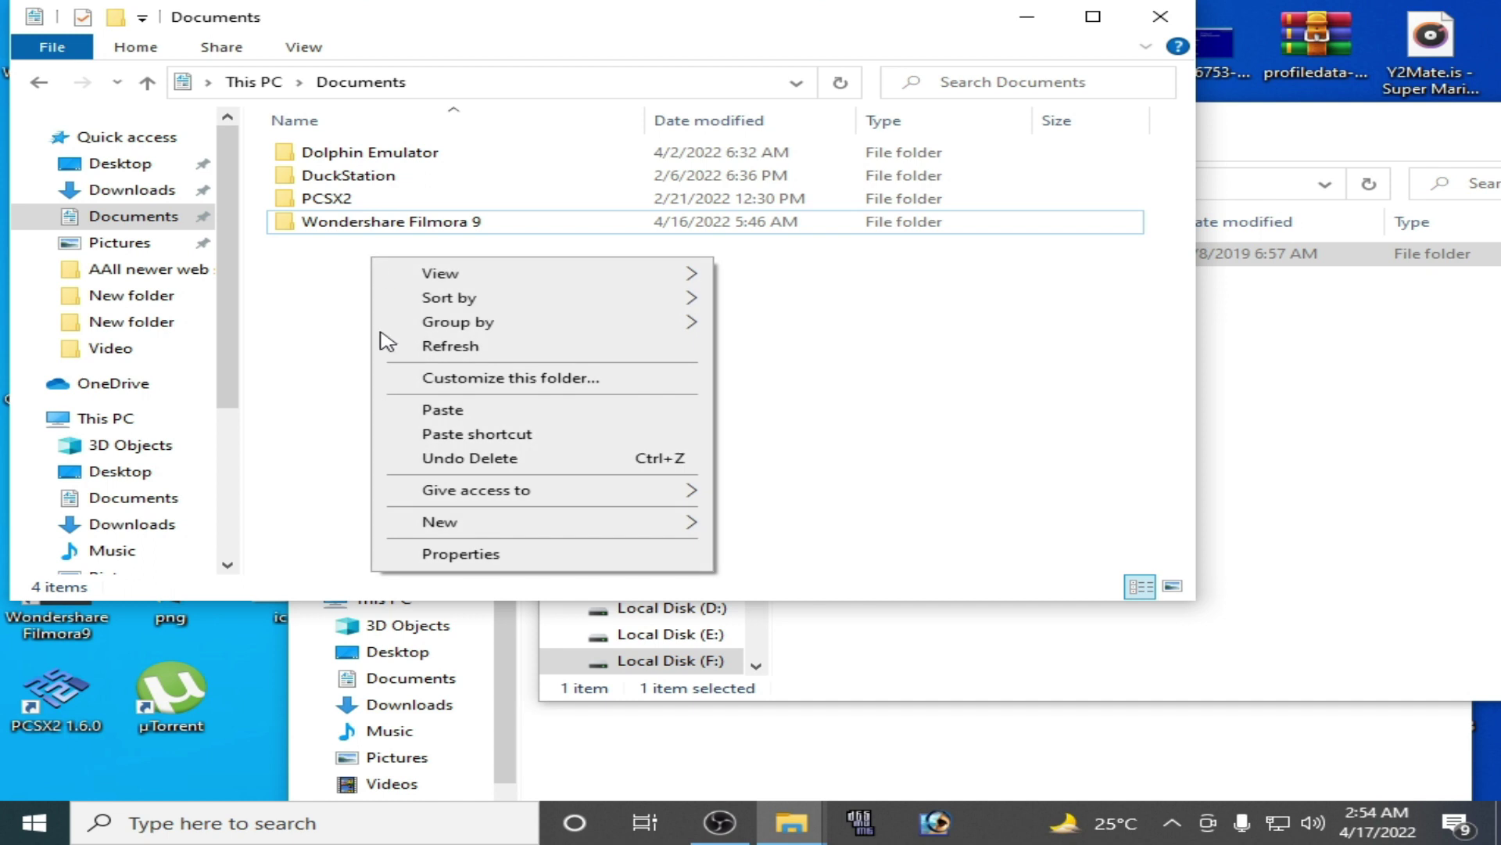
left_click(438, 409)
left_click(1160, 16)
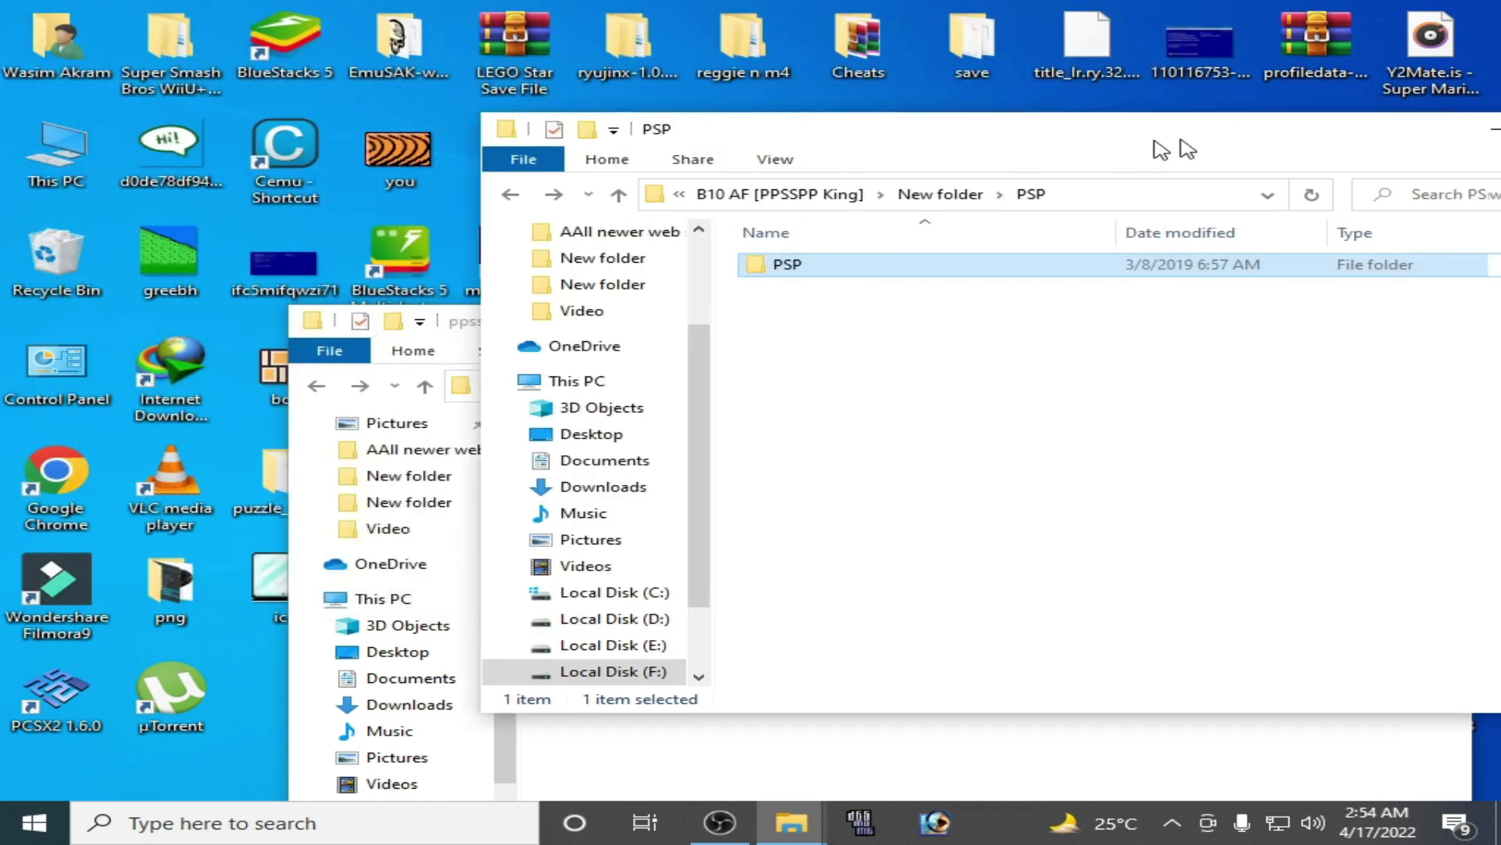
- Close the PSP folder window and launch PPSSPPWindows64 from ppsspp_win
left_click(1331, 120)
left_click_drag(964, 340, 936, 161)
double_click(650, 395)
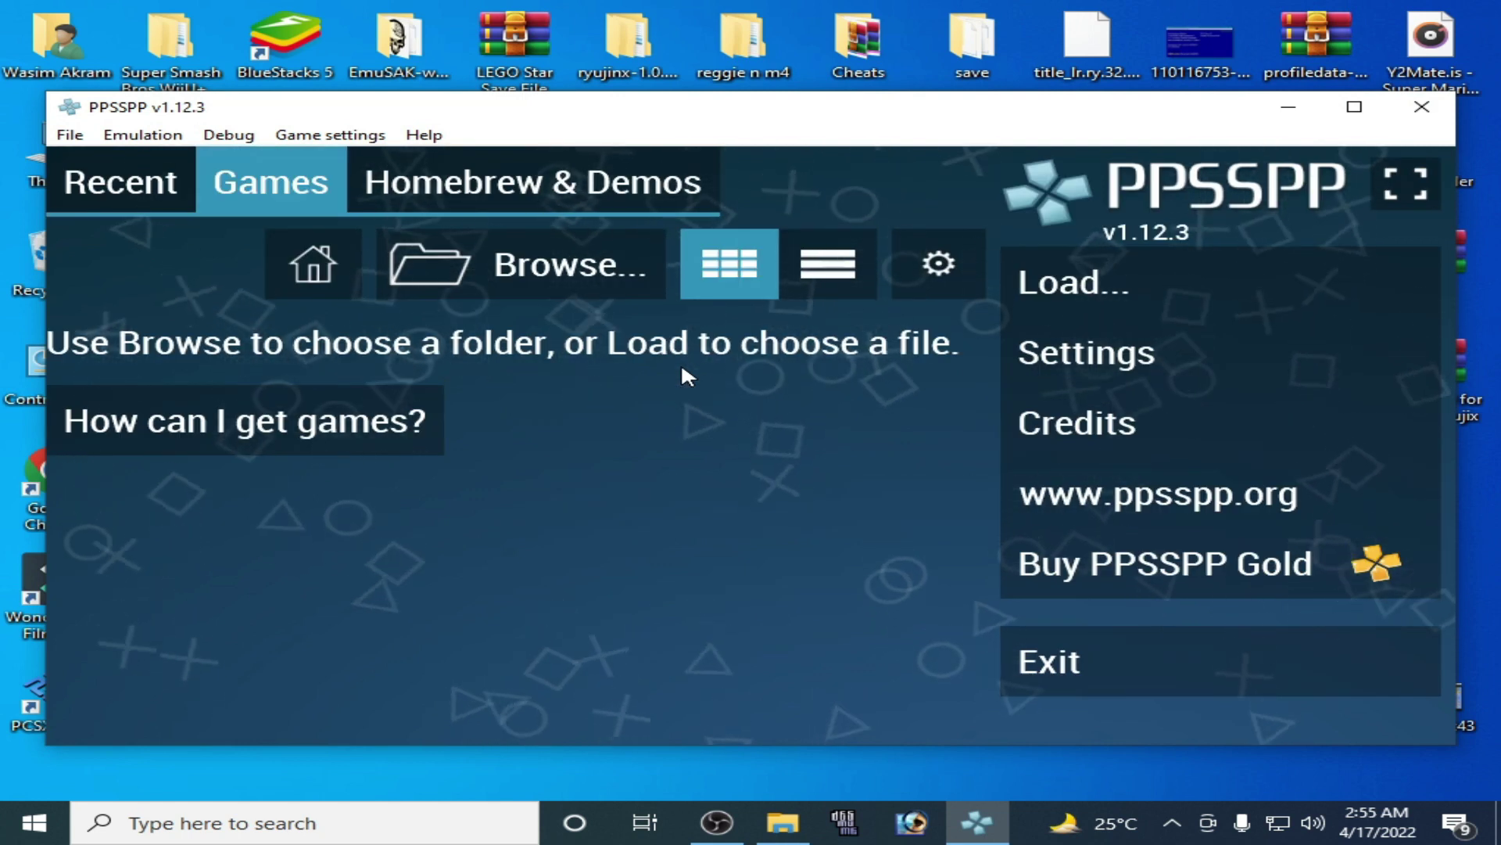
- Switch the graphics backend to OpenGL, restart, then close the emulator
left_click(1113, 351)
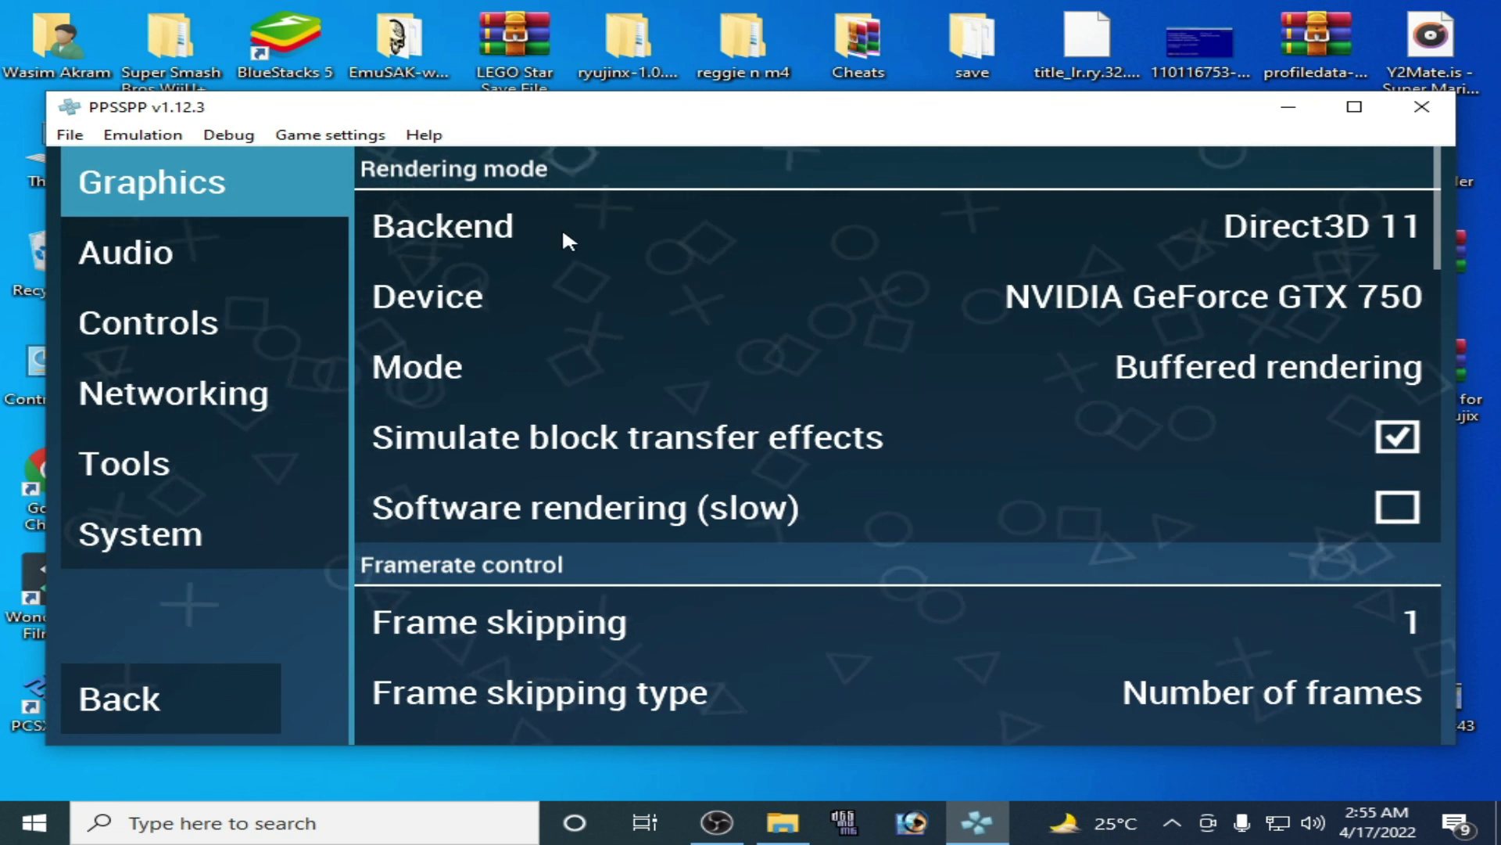
left_click(491, 233)
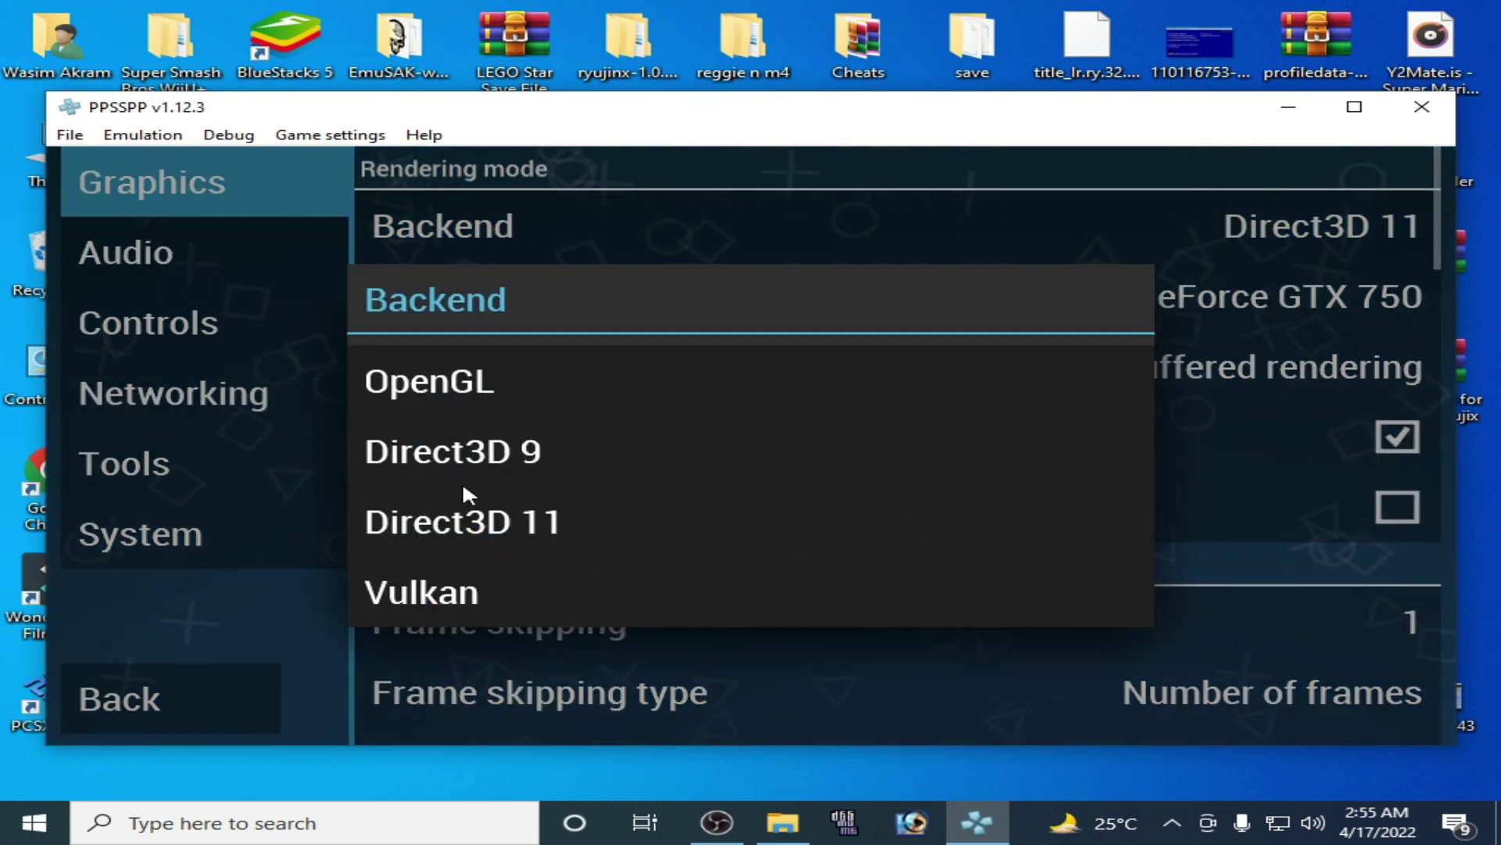
left_click(475, 385)
left_click(1103, 297)
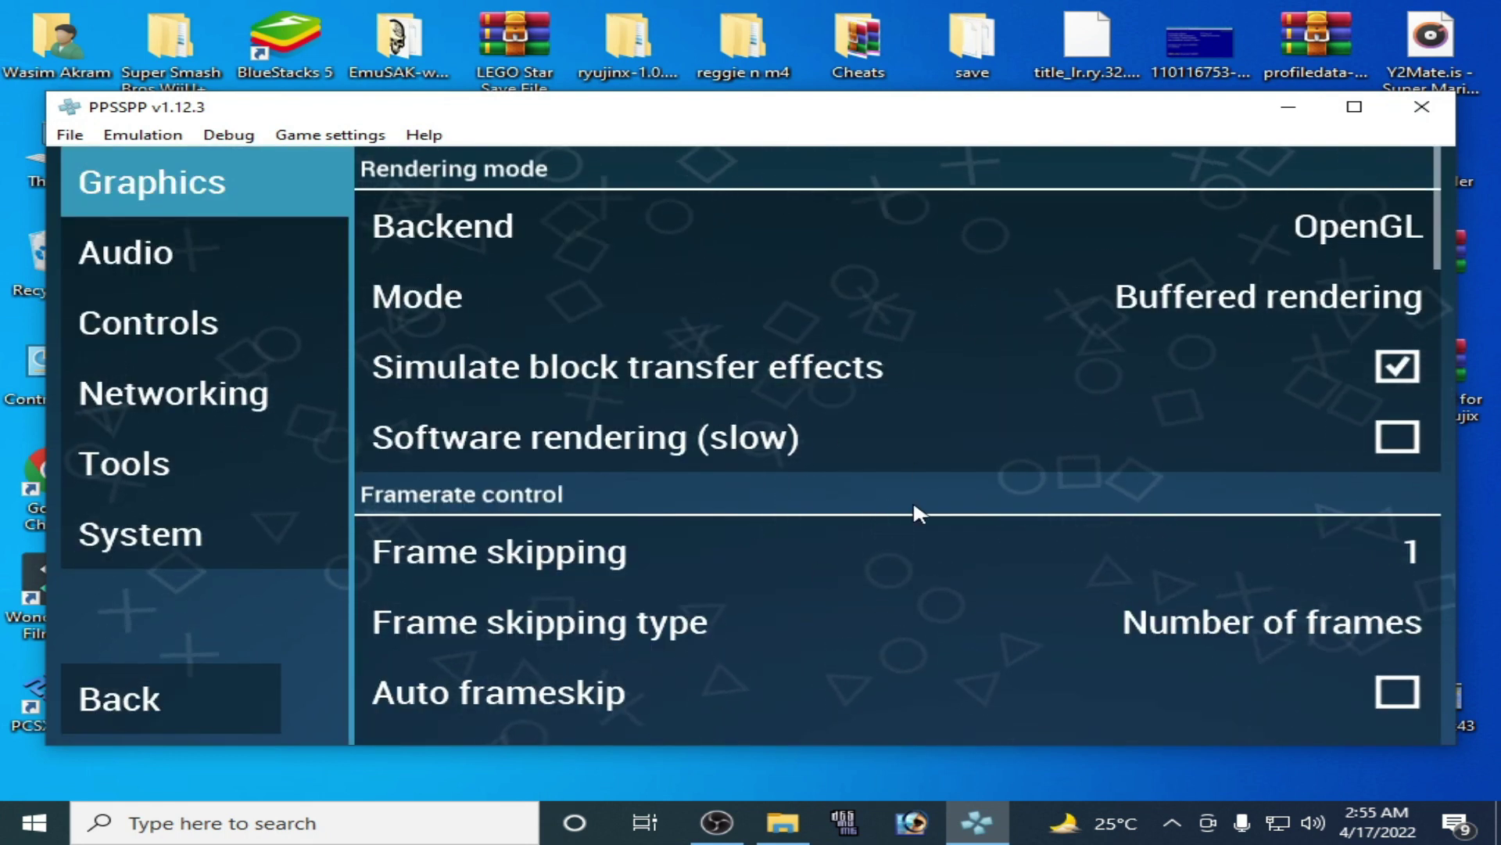
left_click(1422, 107)
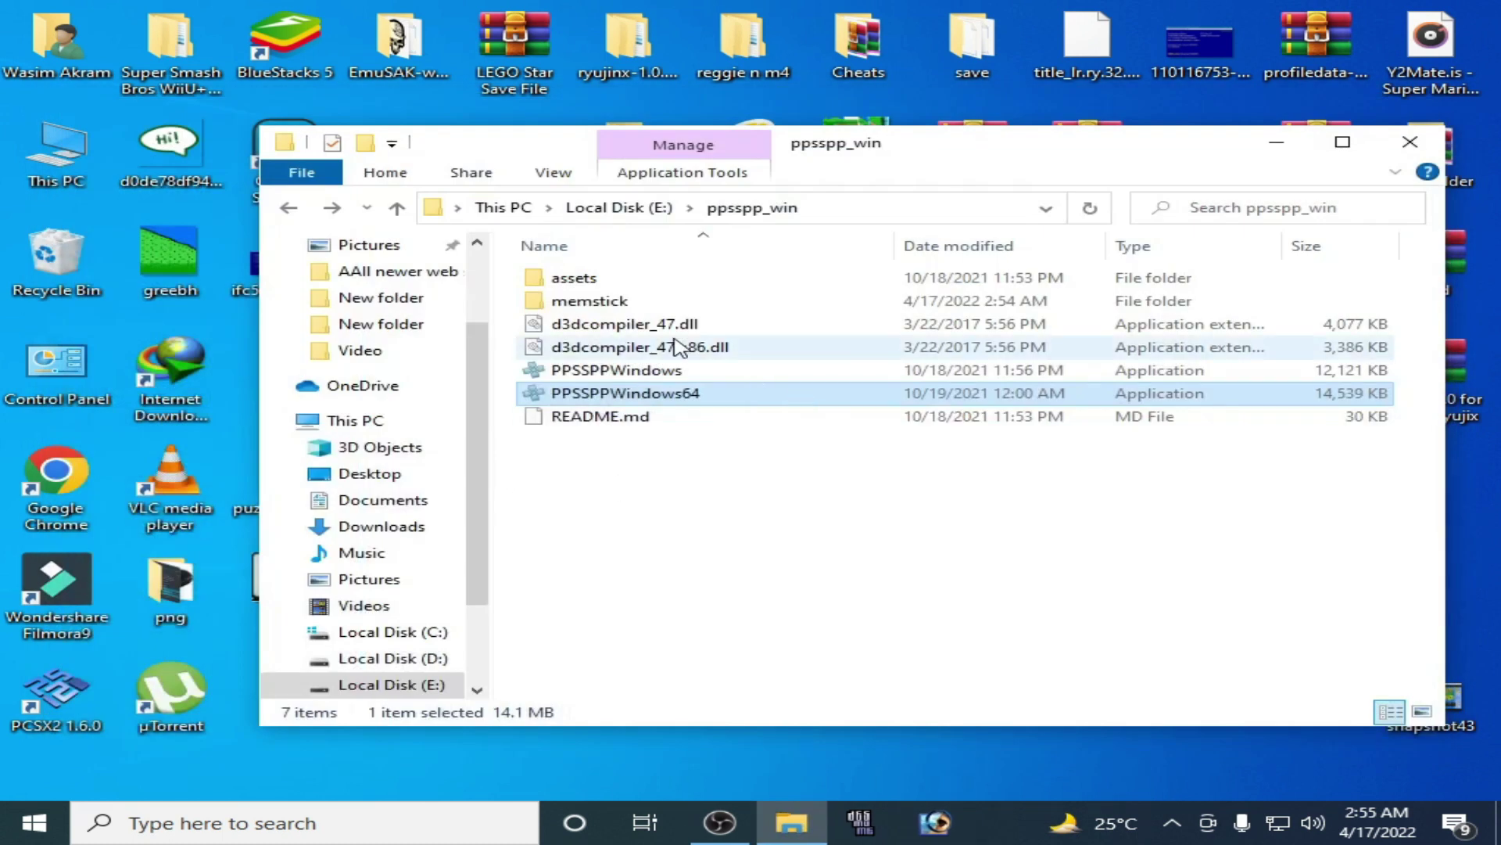
- Delete the PSP folder inside ppsspp_win's memstick
double_click(588, 301)
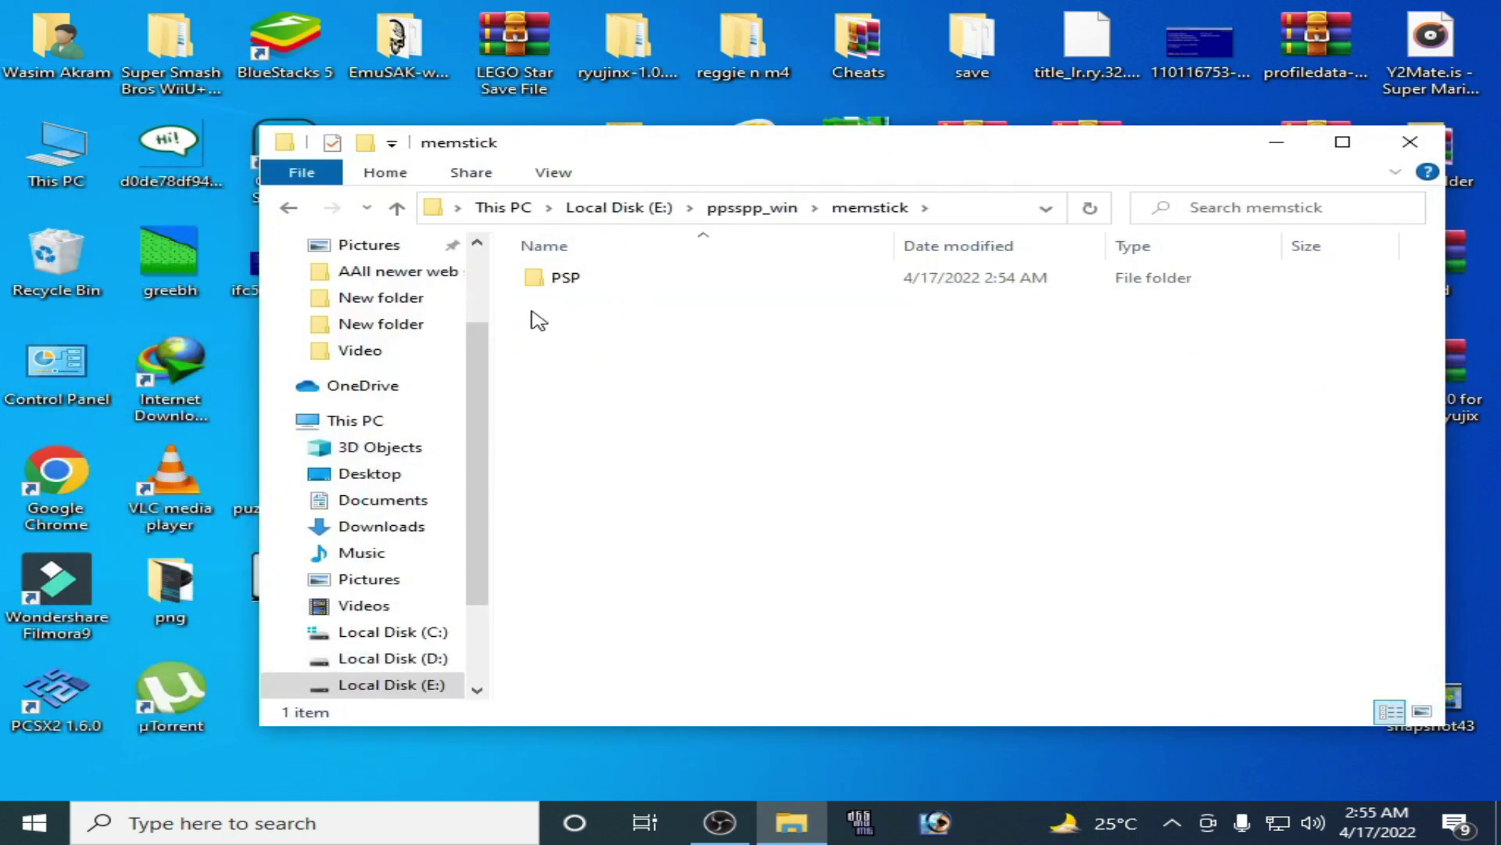
right_click(557, 278)
left_click(632, 727)
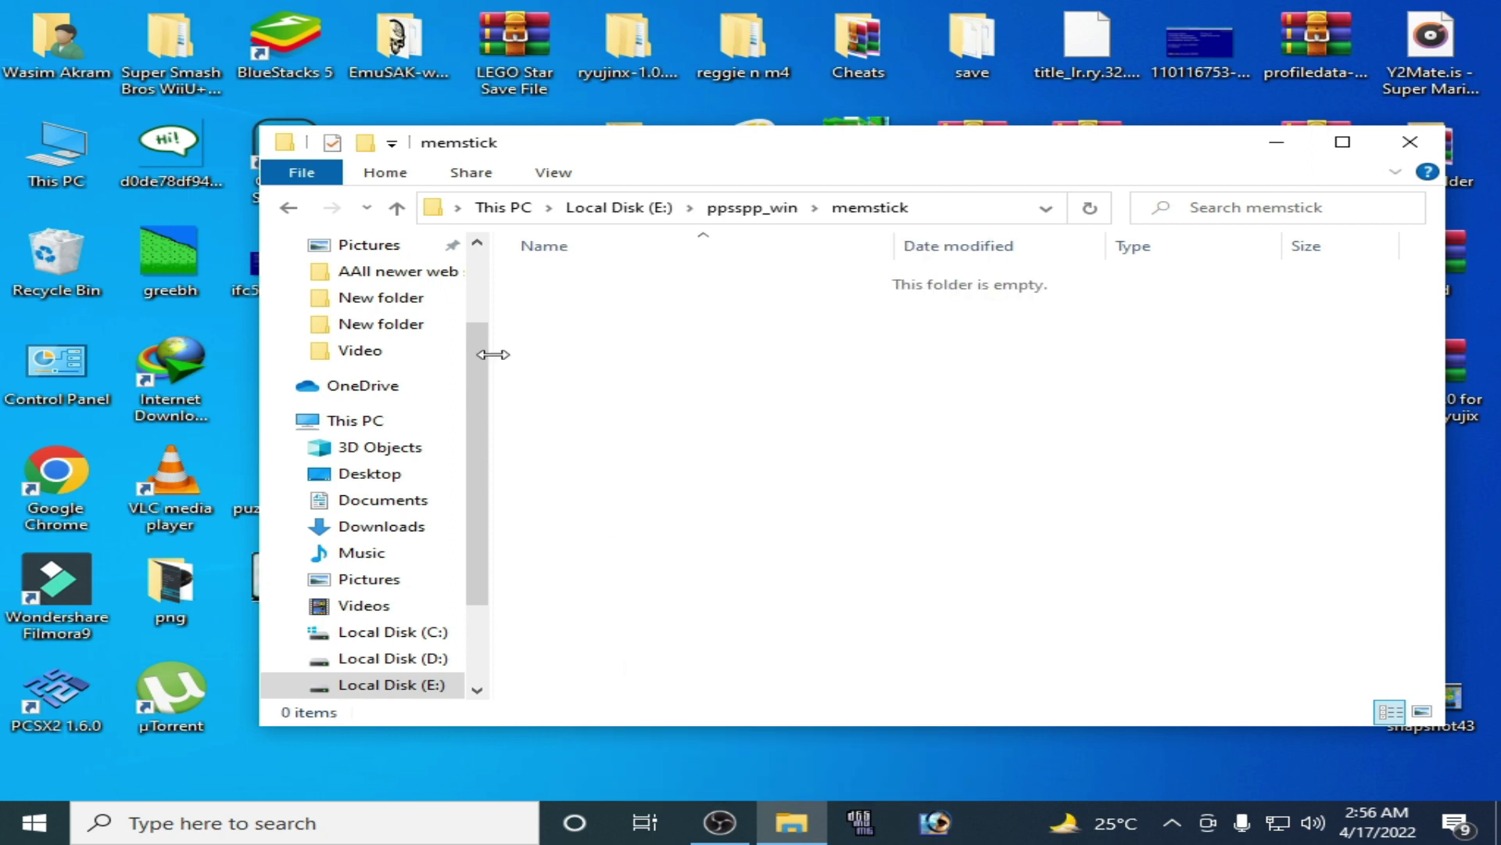
- Delete the PSP folder from Documents
double_click(55, 186)
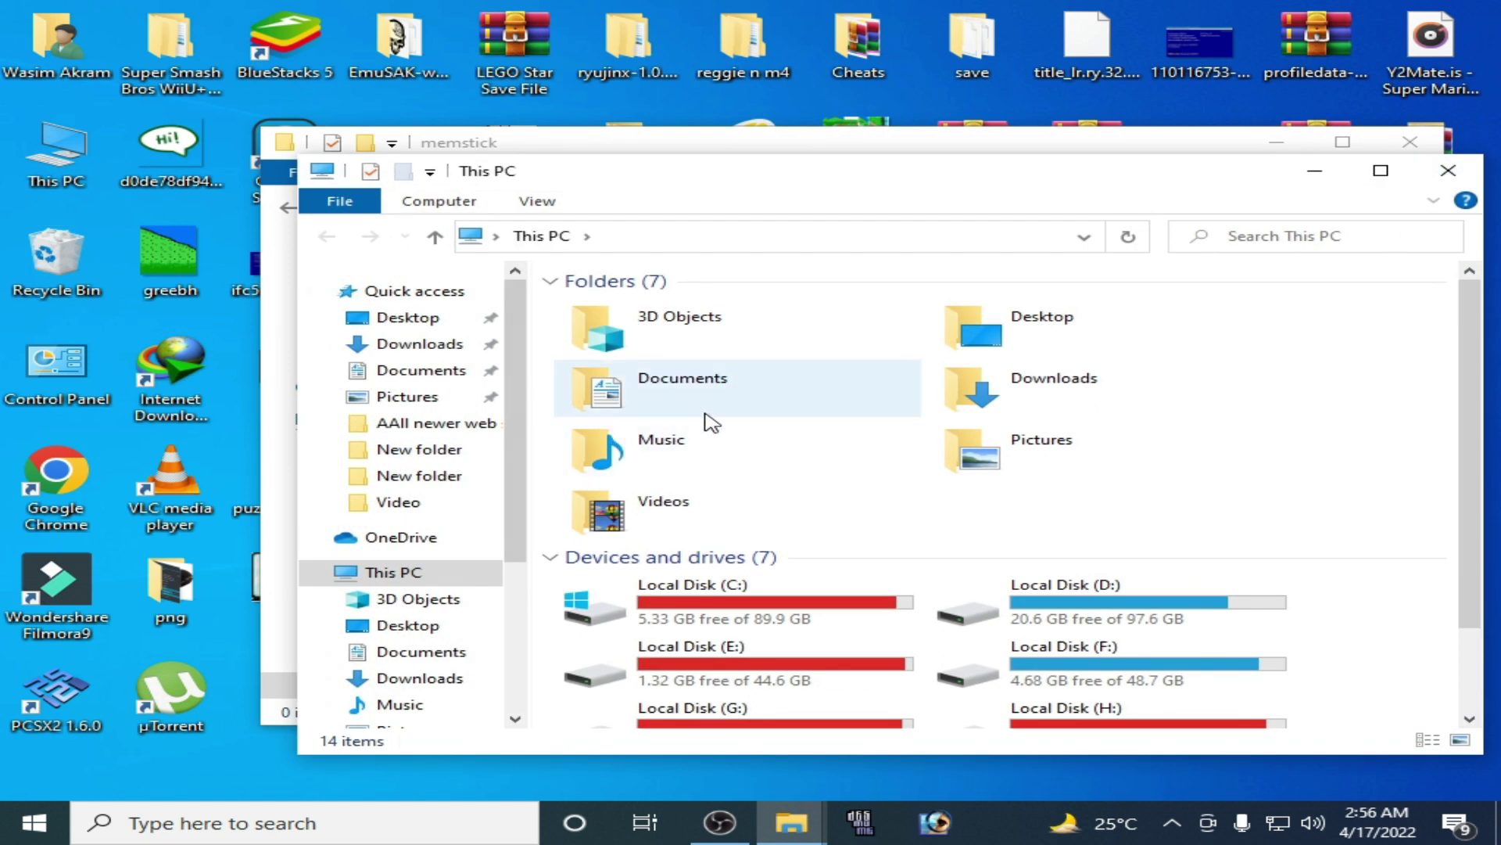
double_click(703, 398)
left_click(607, 380)
right_click(607, 380)
left_click(657, 725)
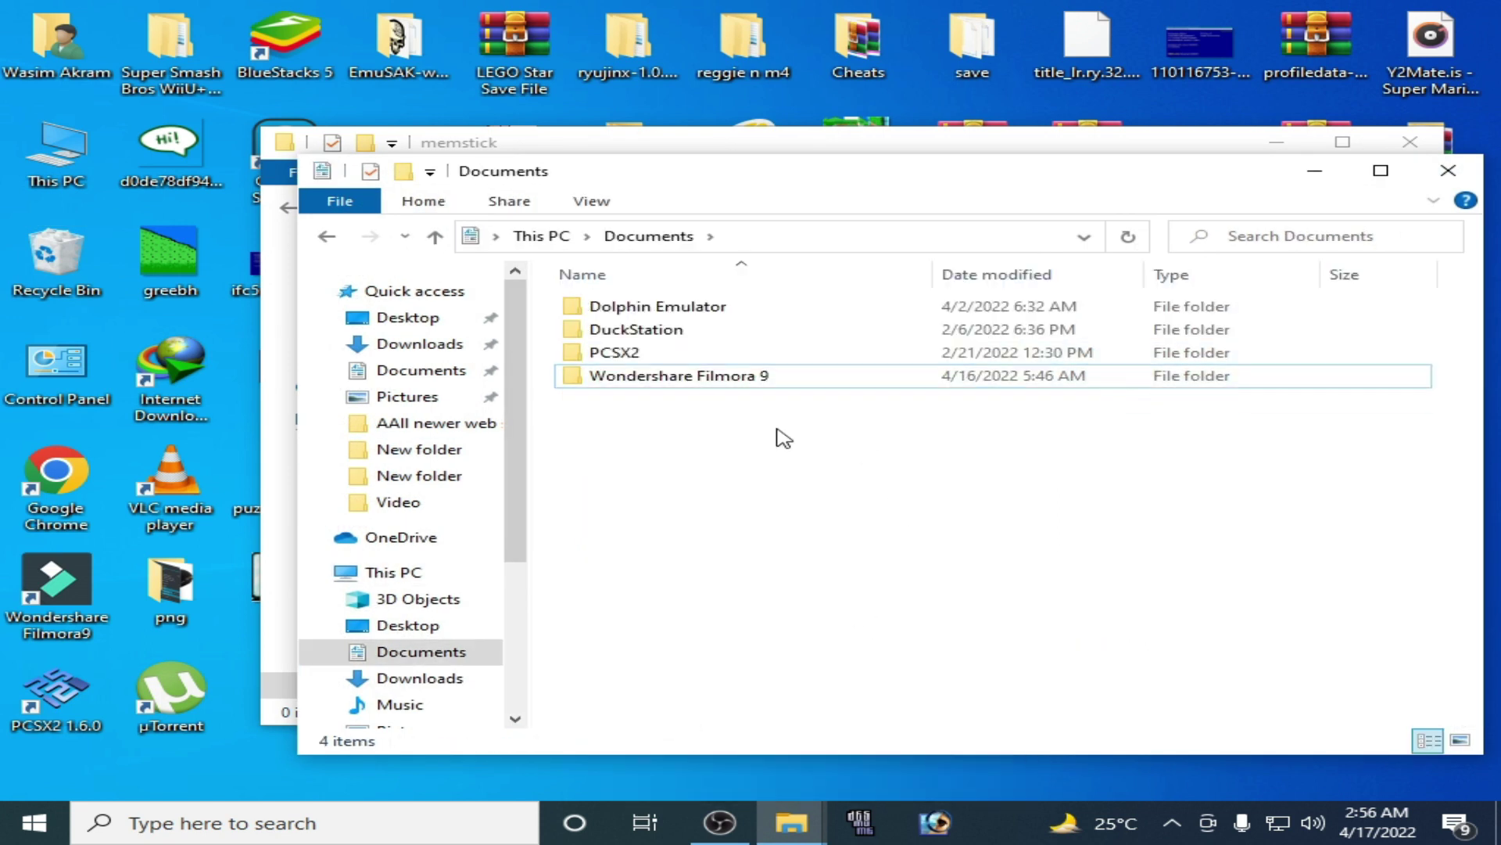
- Close the Documents and memstick windows and relaunch PPSSPPWindows64
left_click(1445, 172)
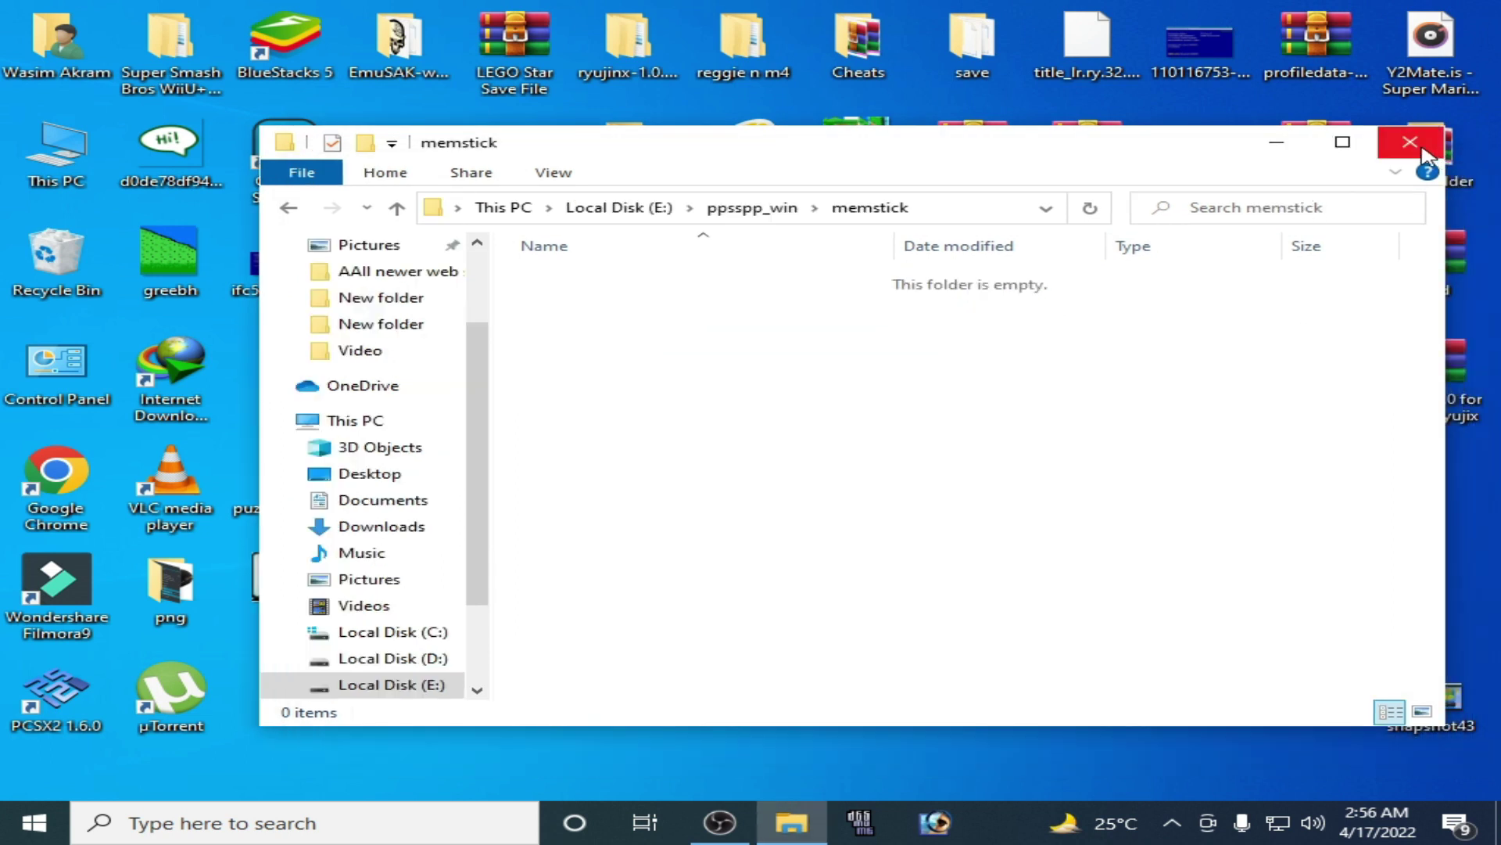
left_click(1421, 149)
double_click(621, 388)
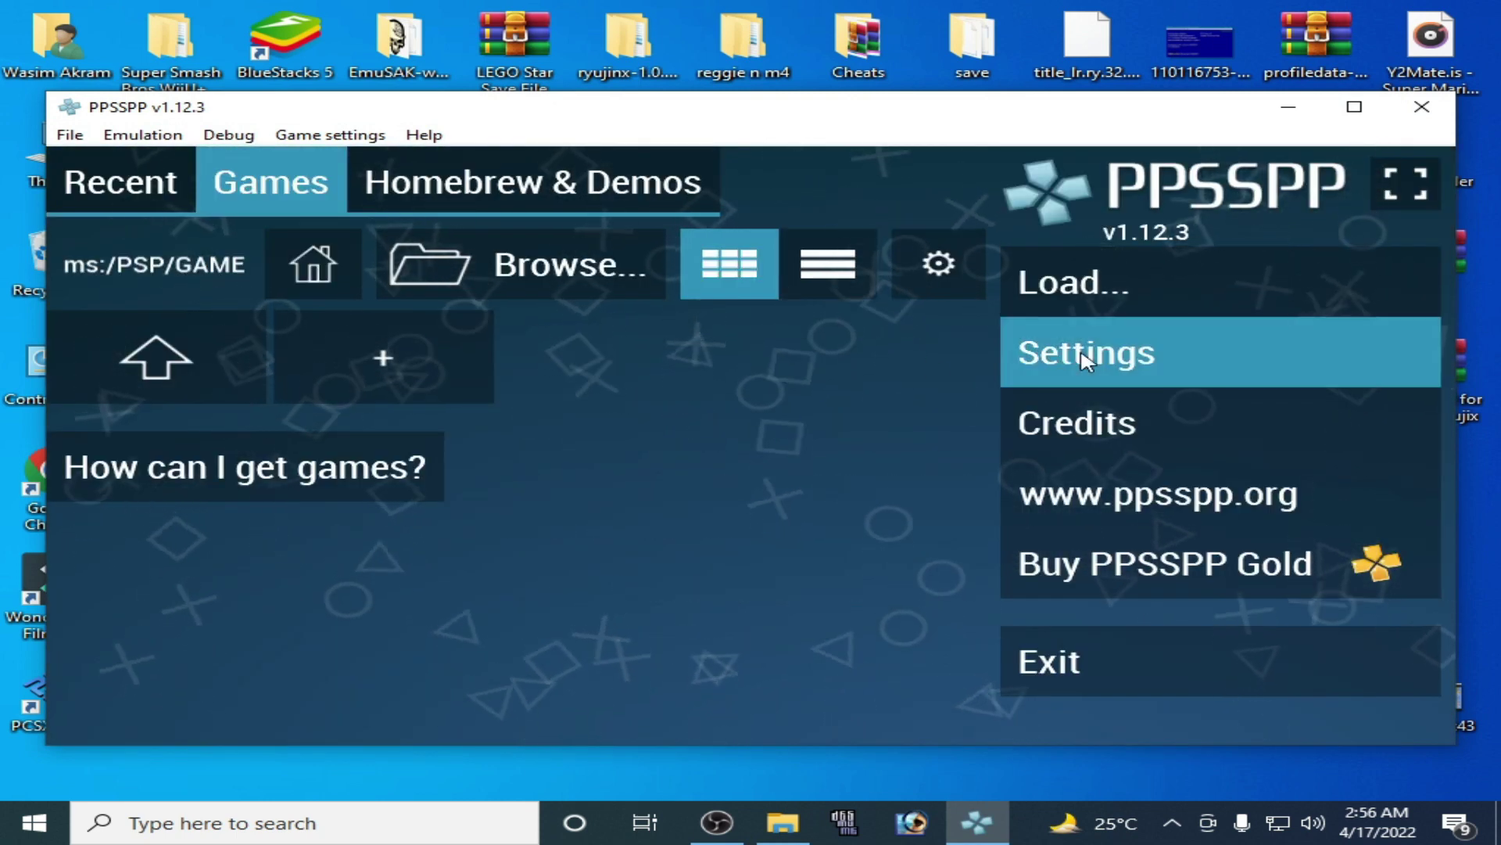
- Switch the graphics backend to Vulkan and restart the emulator
left_click(1083, 356)
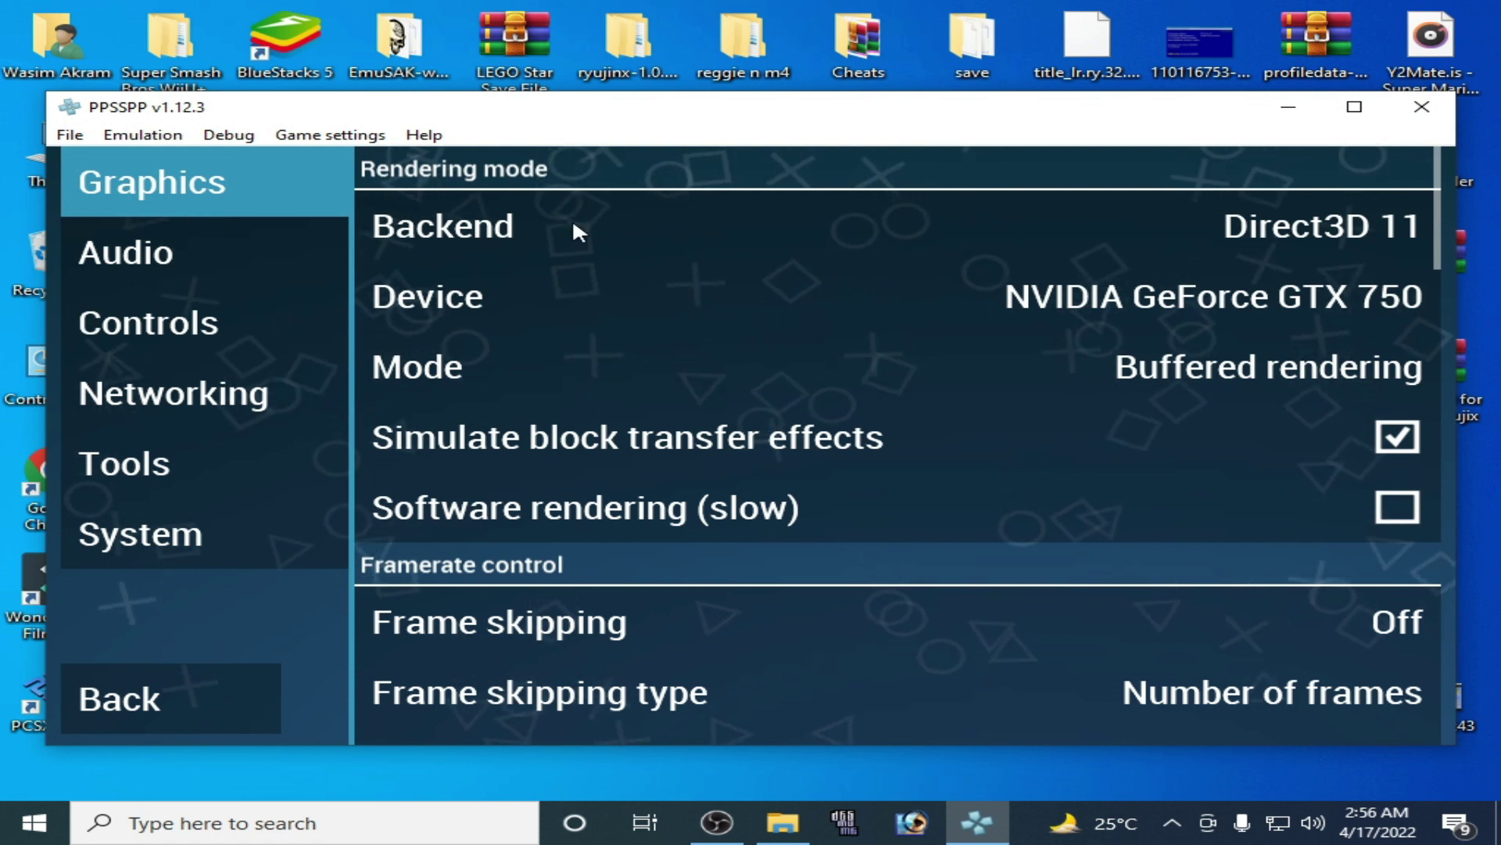
left_click(507, 229)
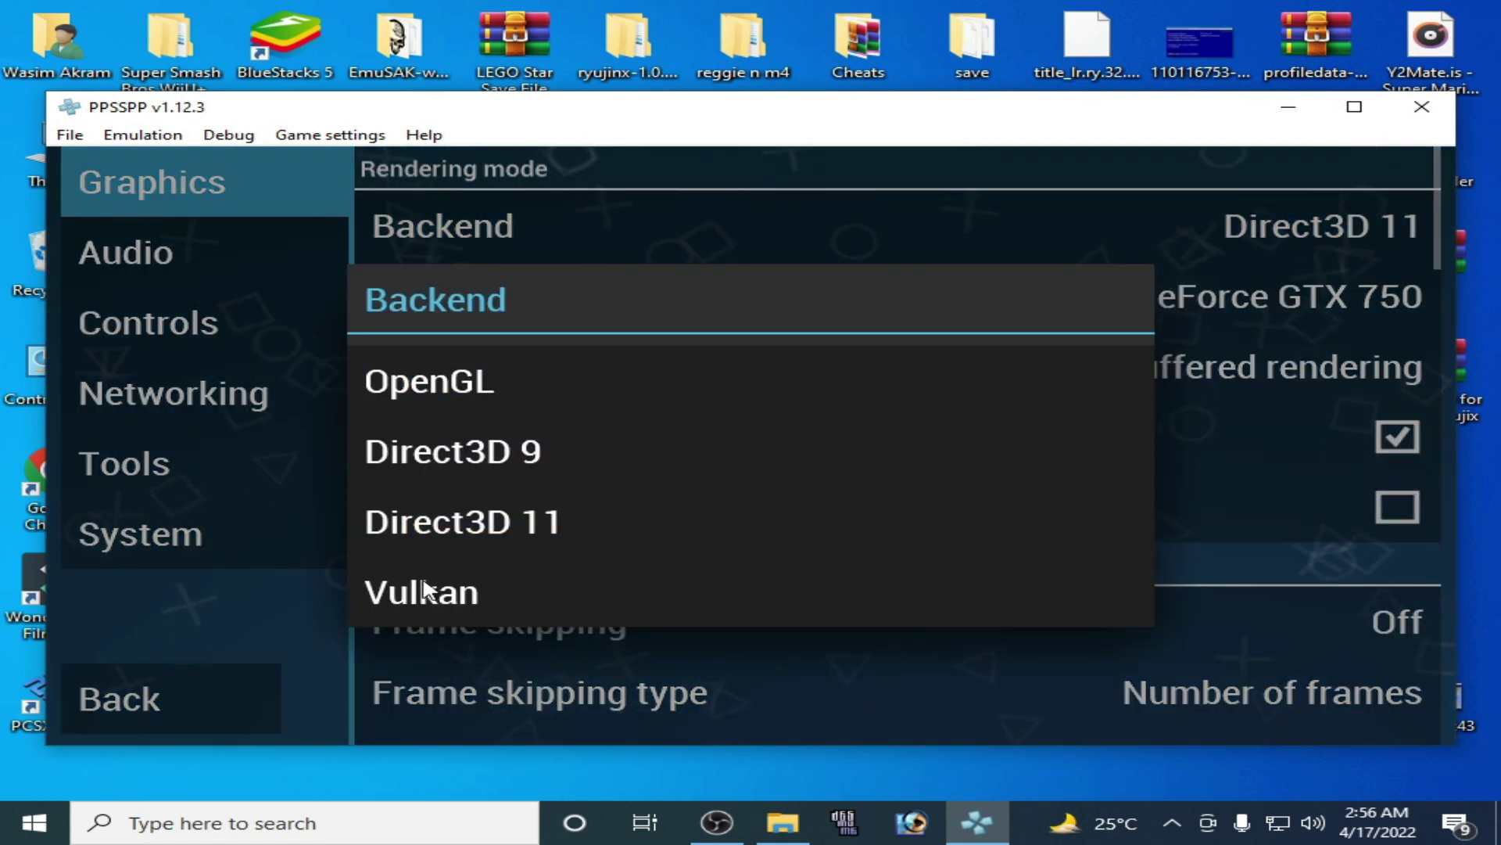
left_click(424, 590)
left_click(1076, 302)
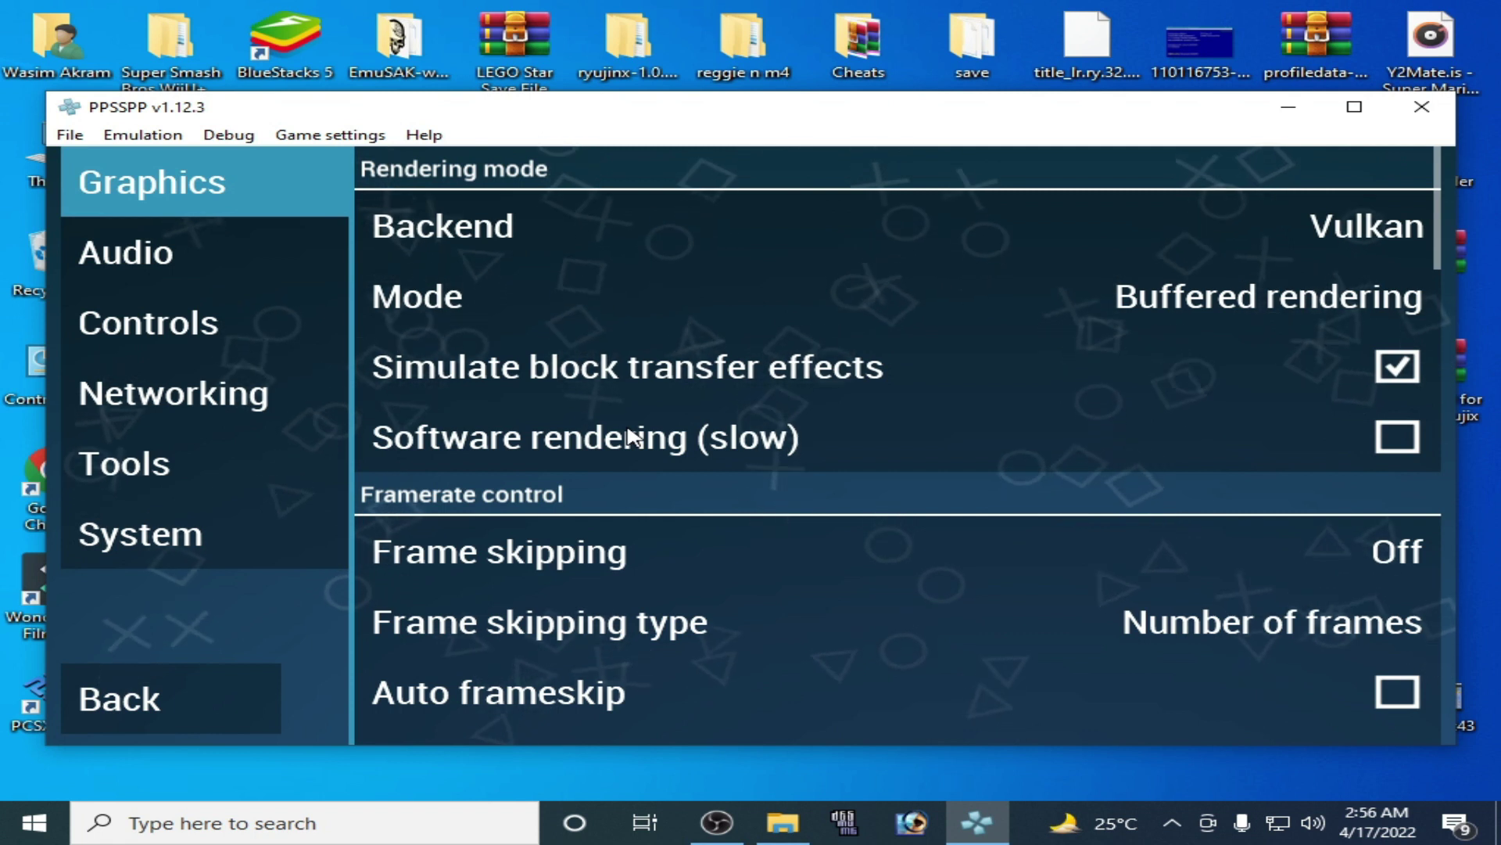
- Switch the graphics backend to Direct3D 9 and restart
left_click(580, 251)
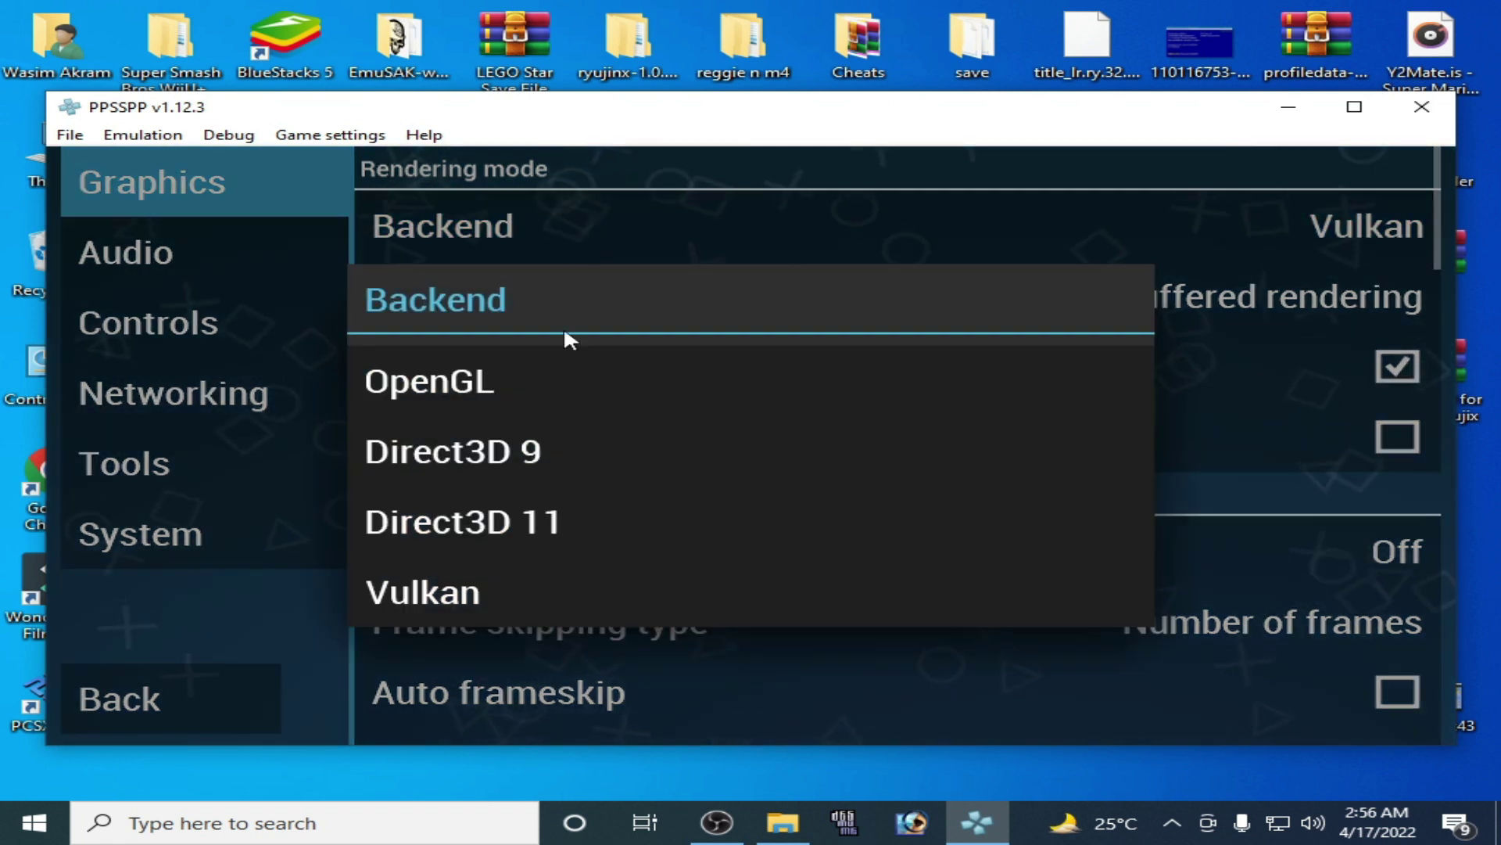
left_click(530, 460)
left_click(1105, 288)
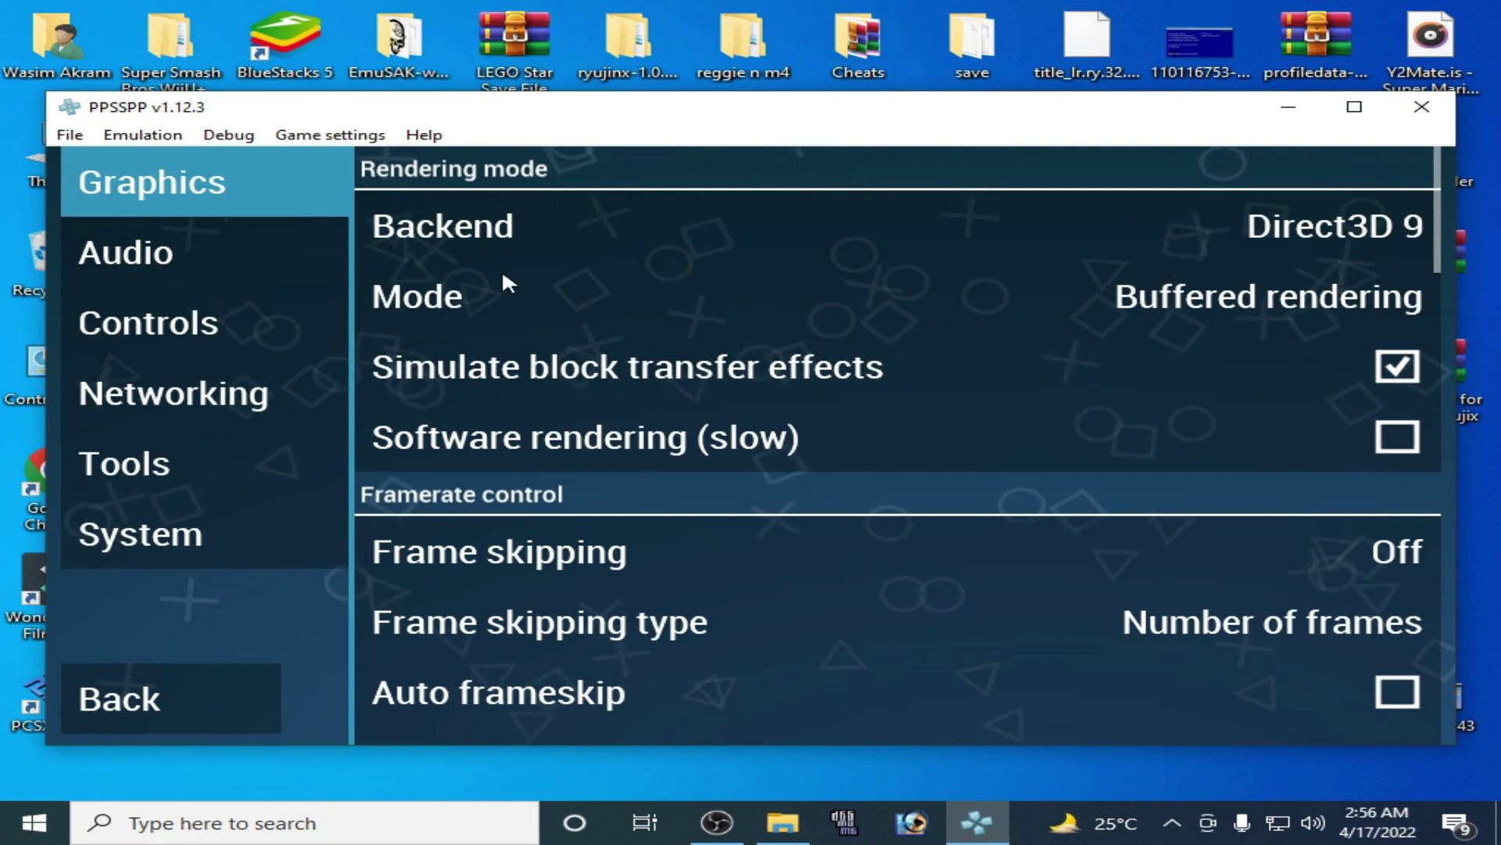
- Switch the graphics backend back to OpenGL and restart
left_click(533, 229)
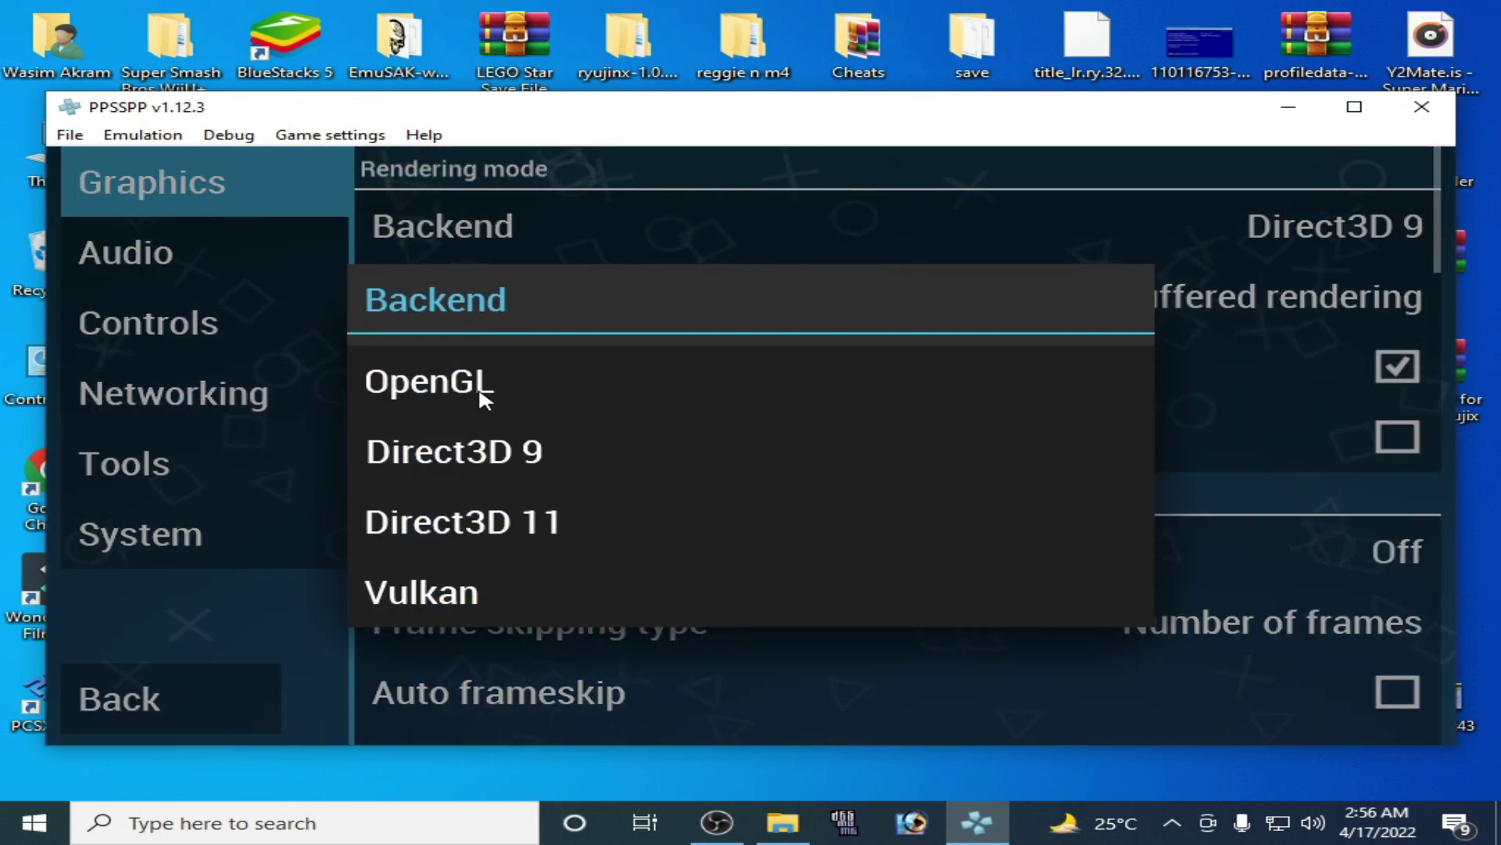
left_click(486, 383)
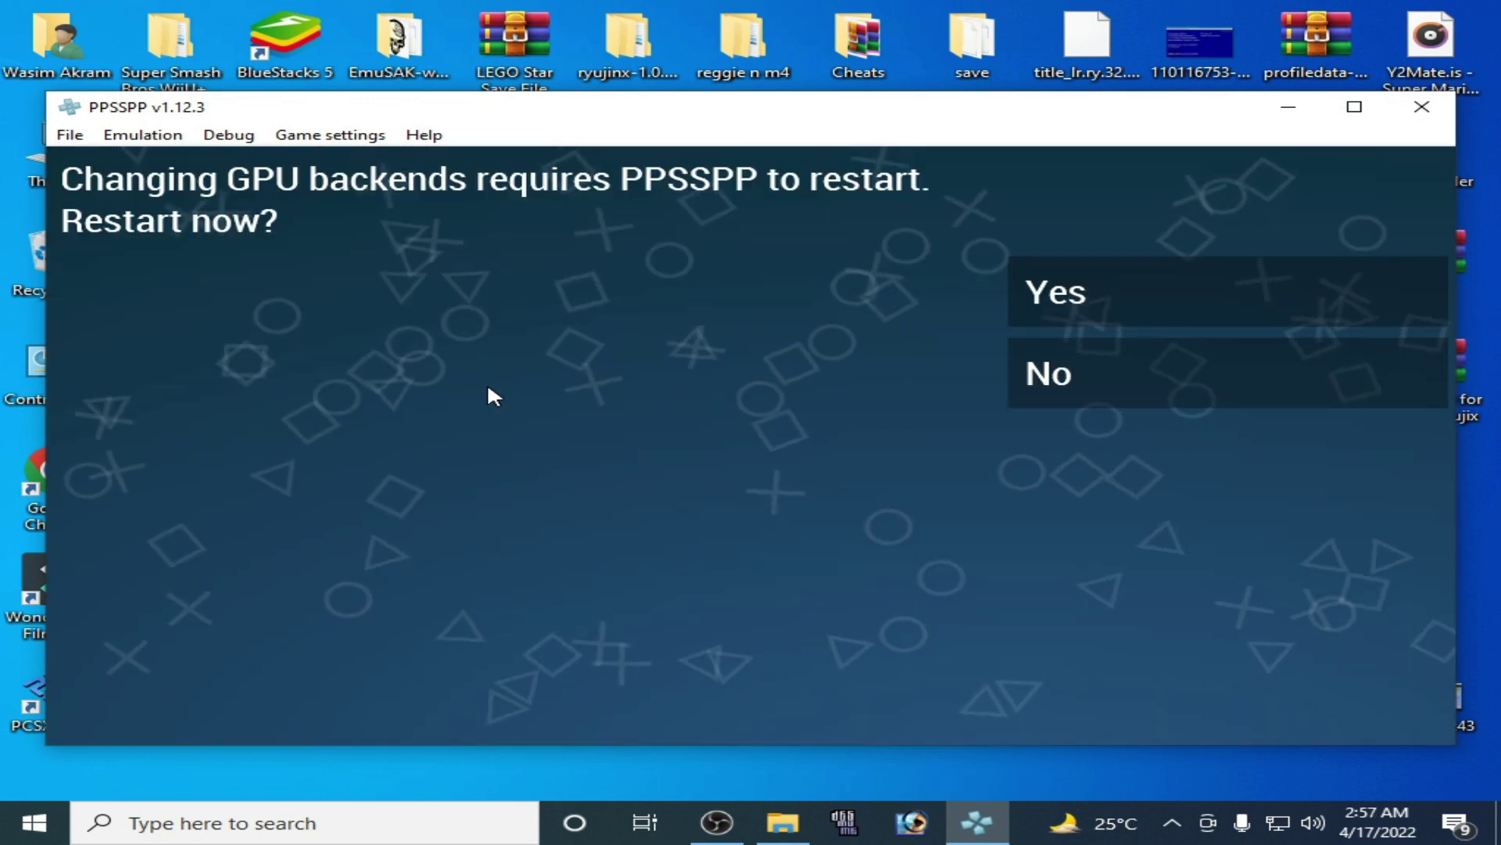
left_click(1150, 301)
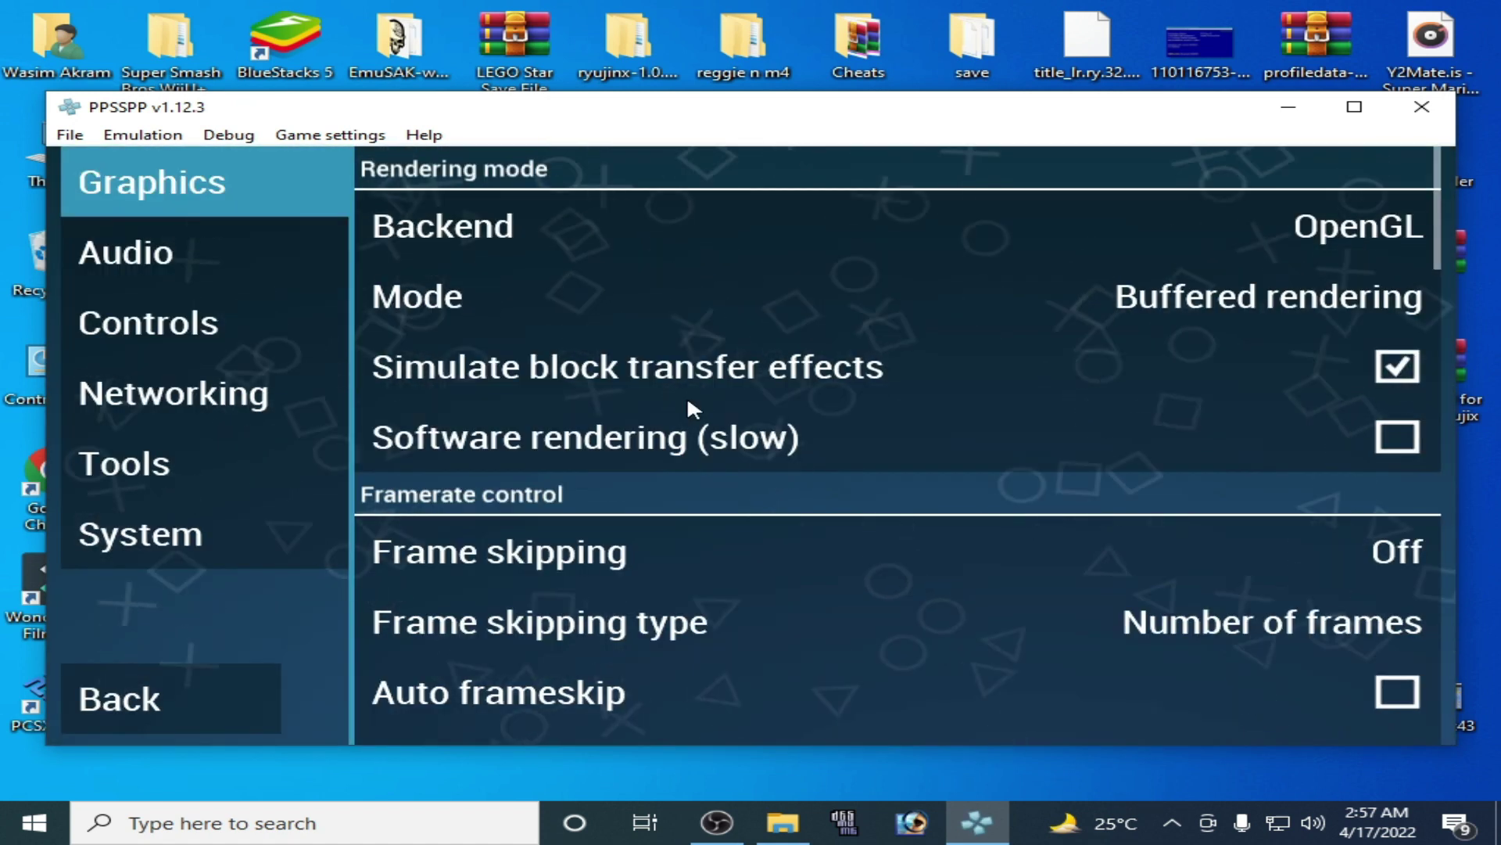
scroll(687, 396, "down", 10)
scroll(687, 396, "up", 10)
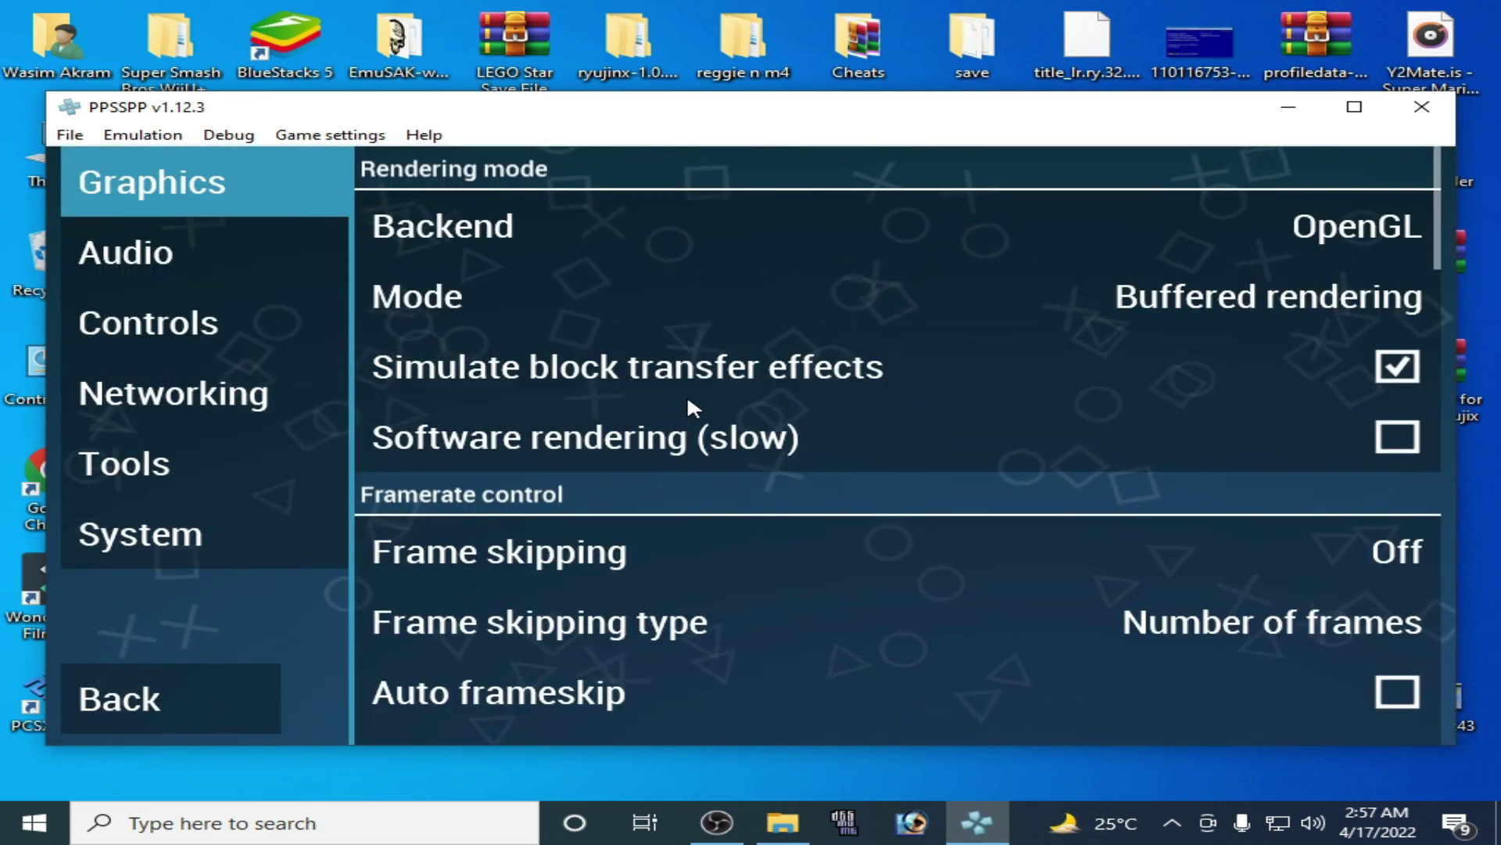
- Set rendering mode to Skip buffer effects and lower anisotropic filtering from 16× to 2×
left_click(729, 302)
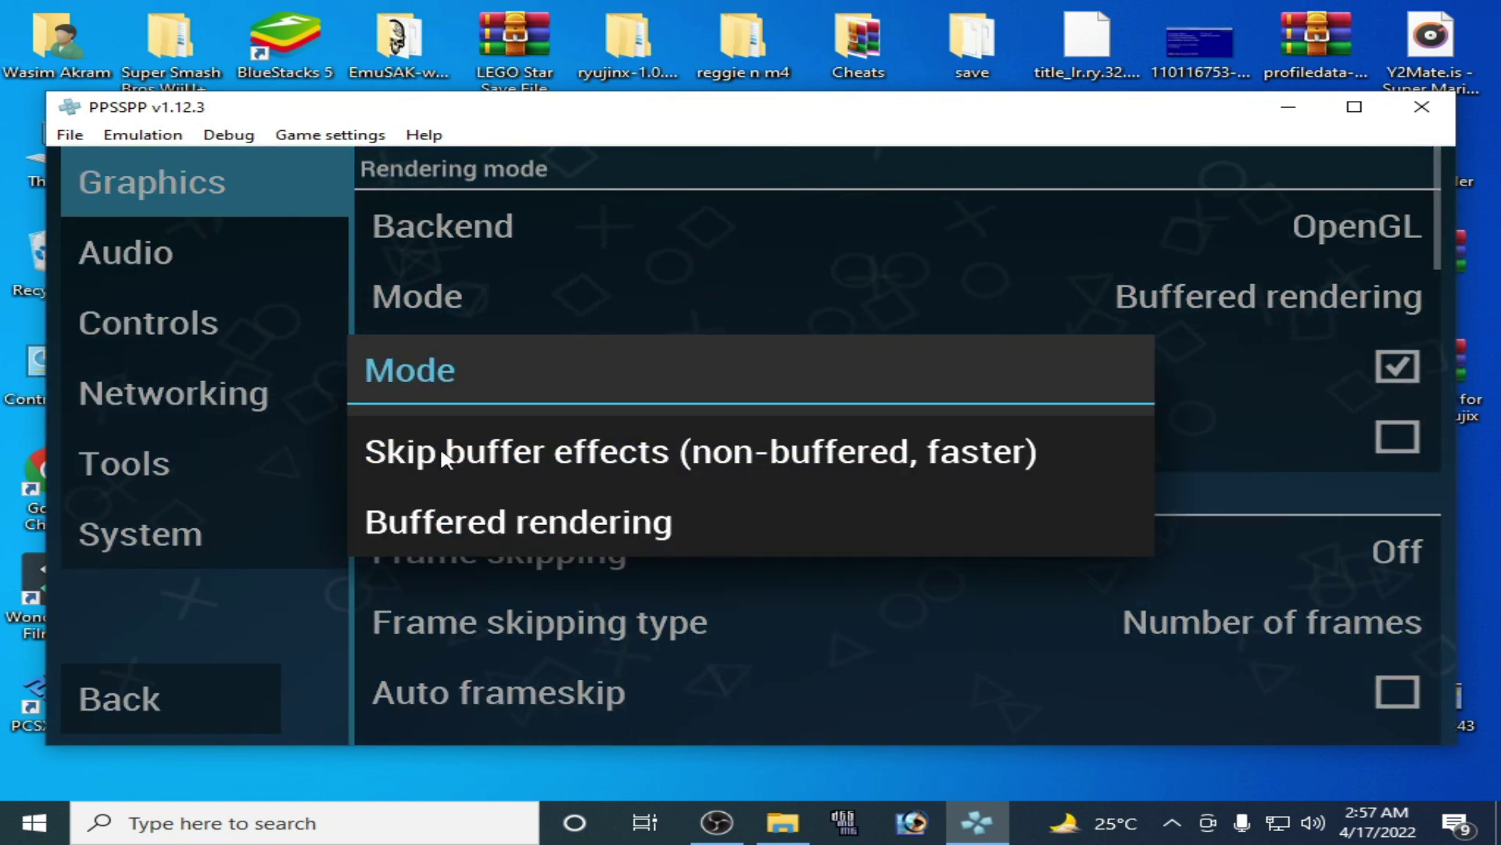
left_click(852, 463)
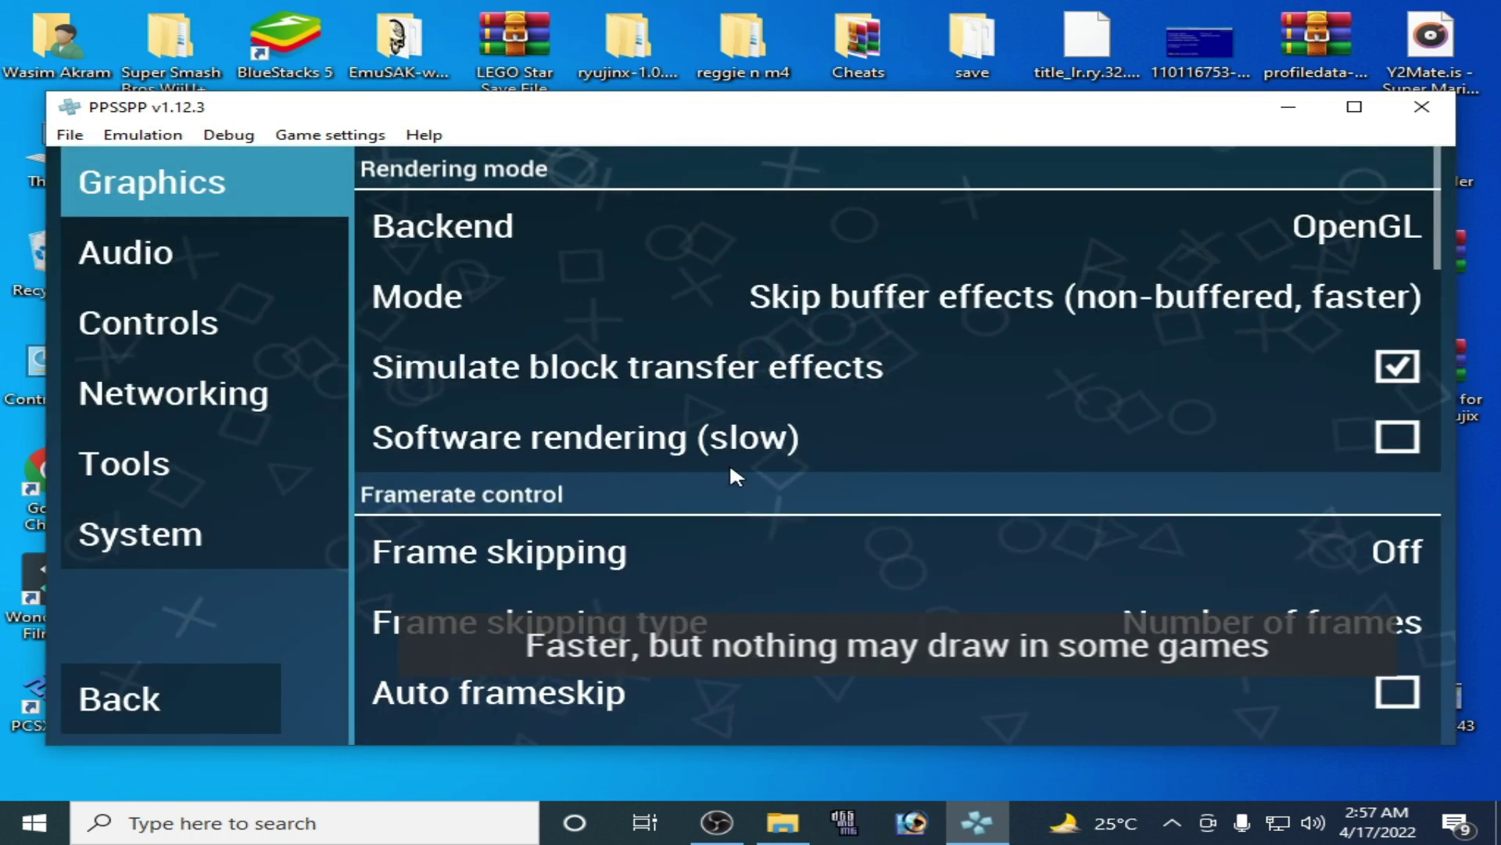
scroll(731, 470, "down", 5)
scroll(731, 469, "down", 4)
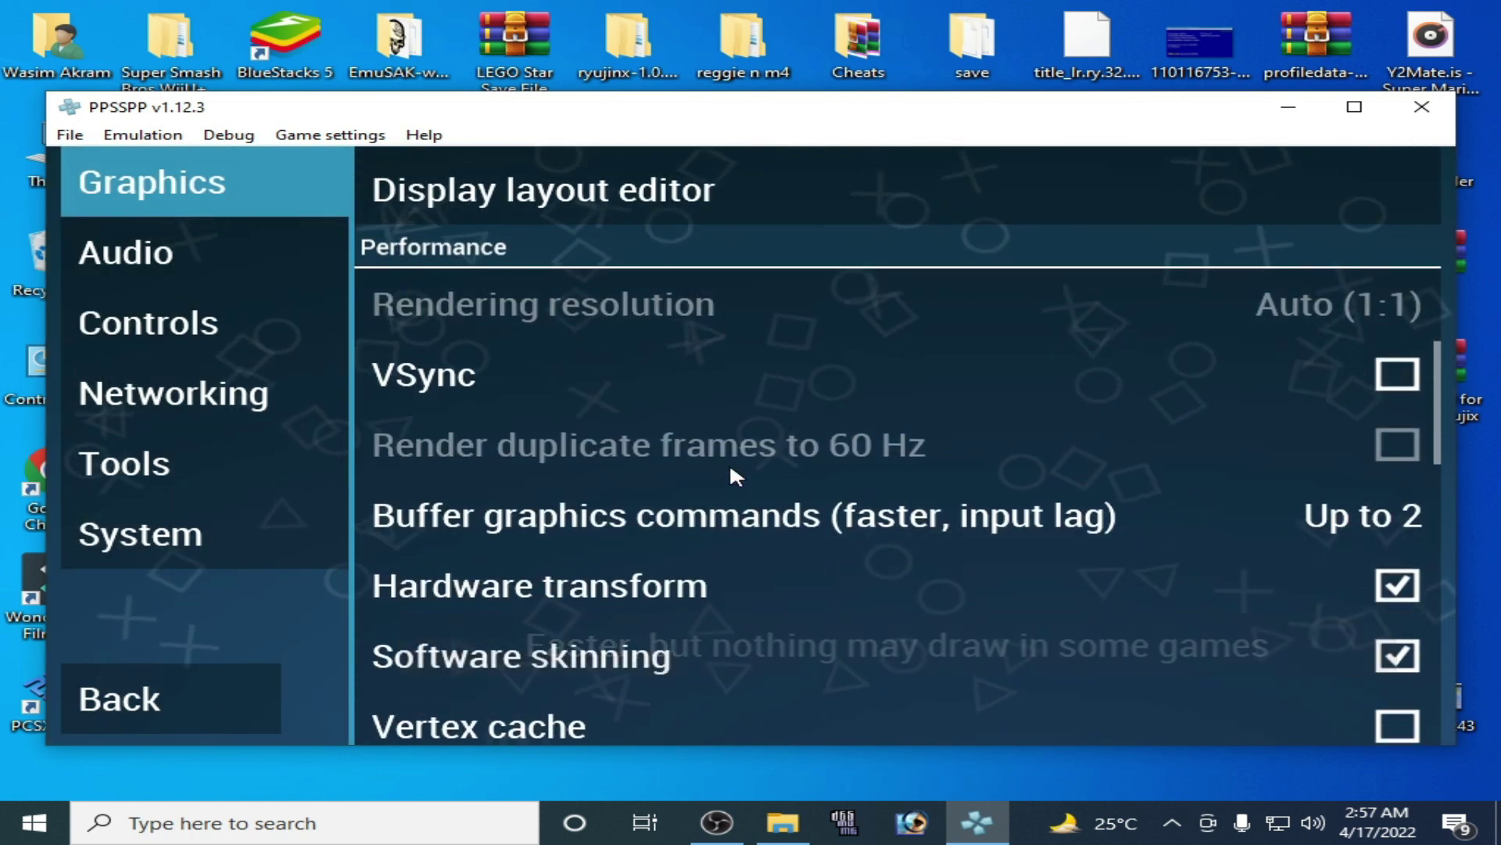
scroll(731, 469, "down", 3)
scroll(731, 469, "down", 4)
scroll(529, 406, "down", 6)
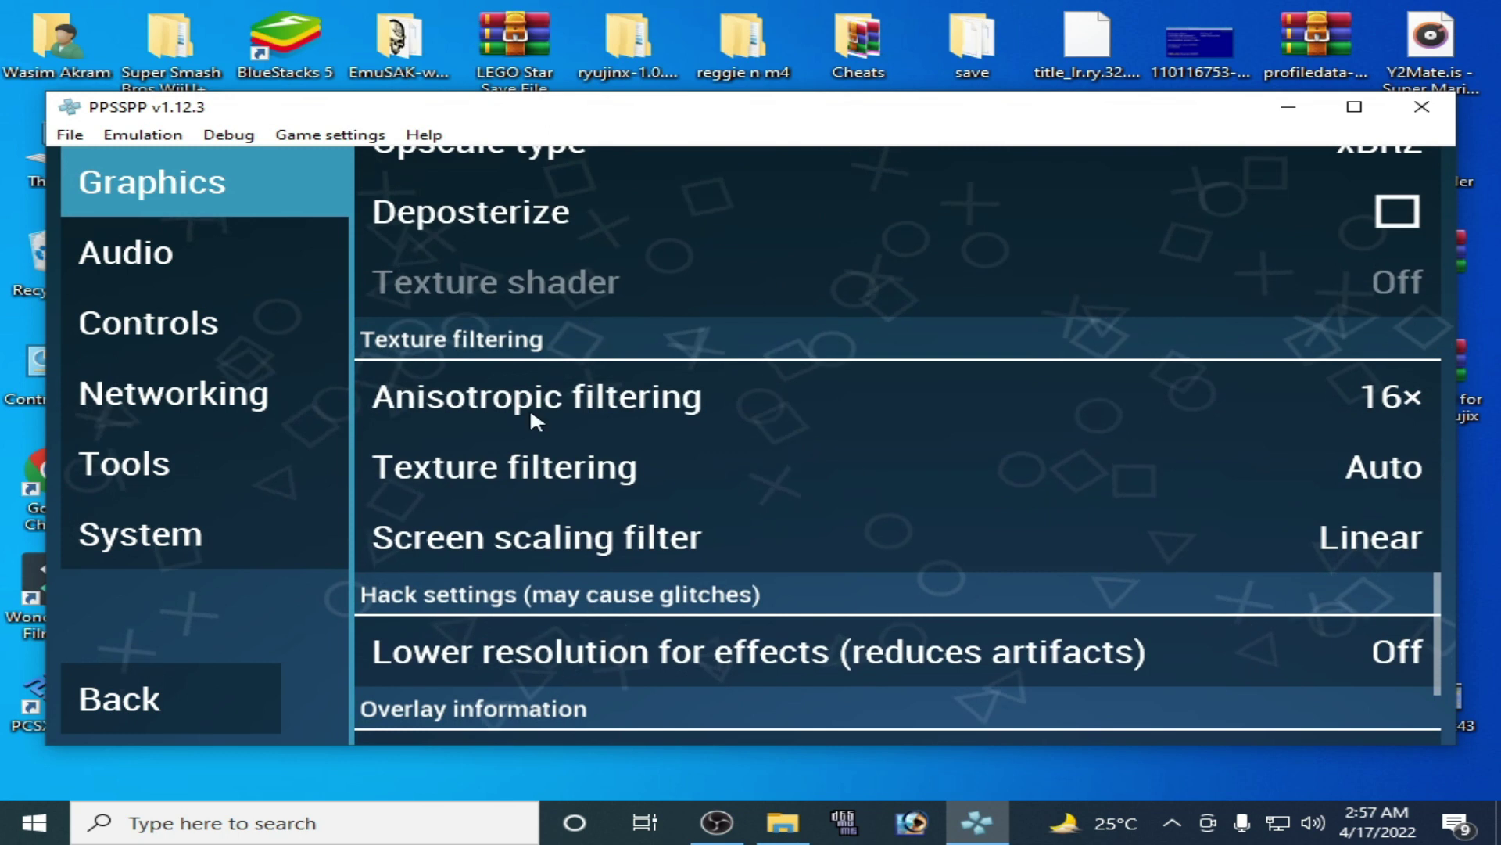
left_click(1020, 403)
left_click(378, 418)
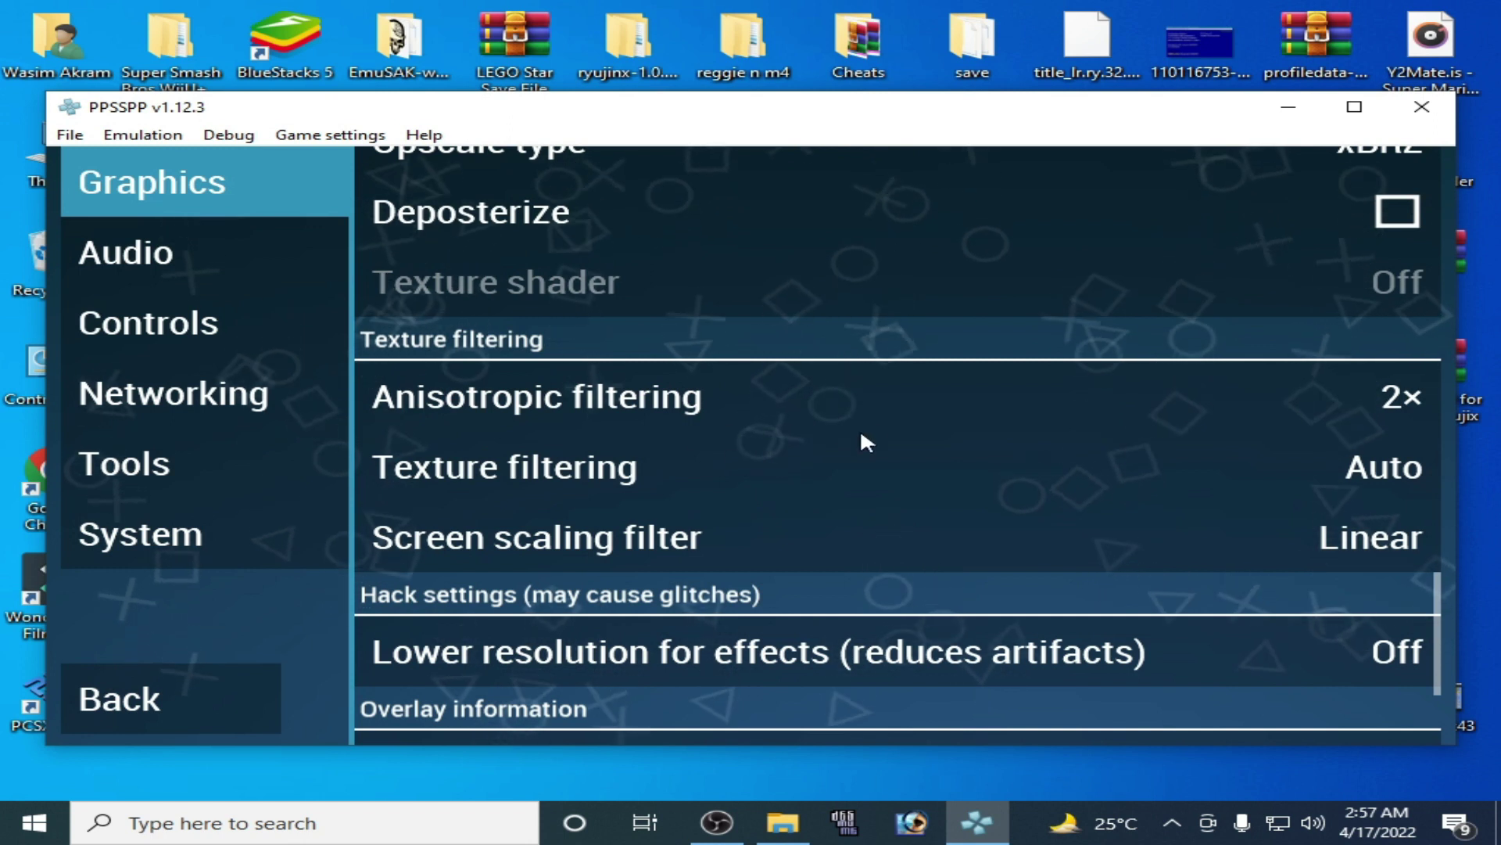
left_click_drag(713, 469, 707, 324)
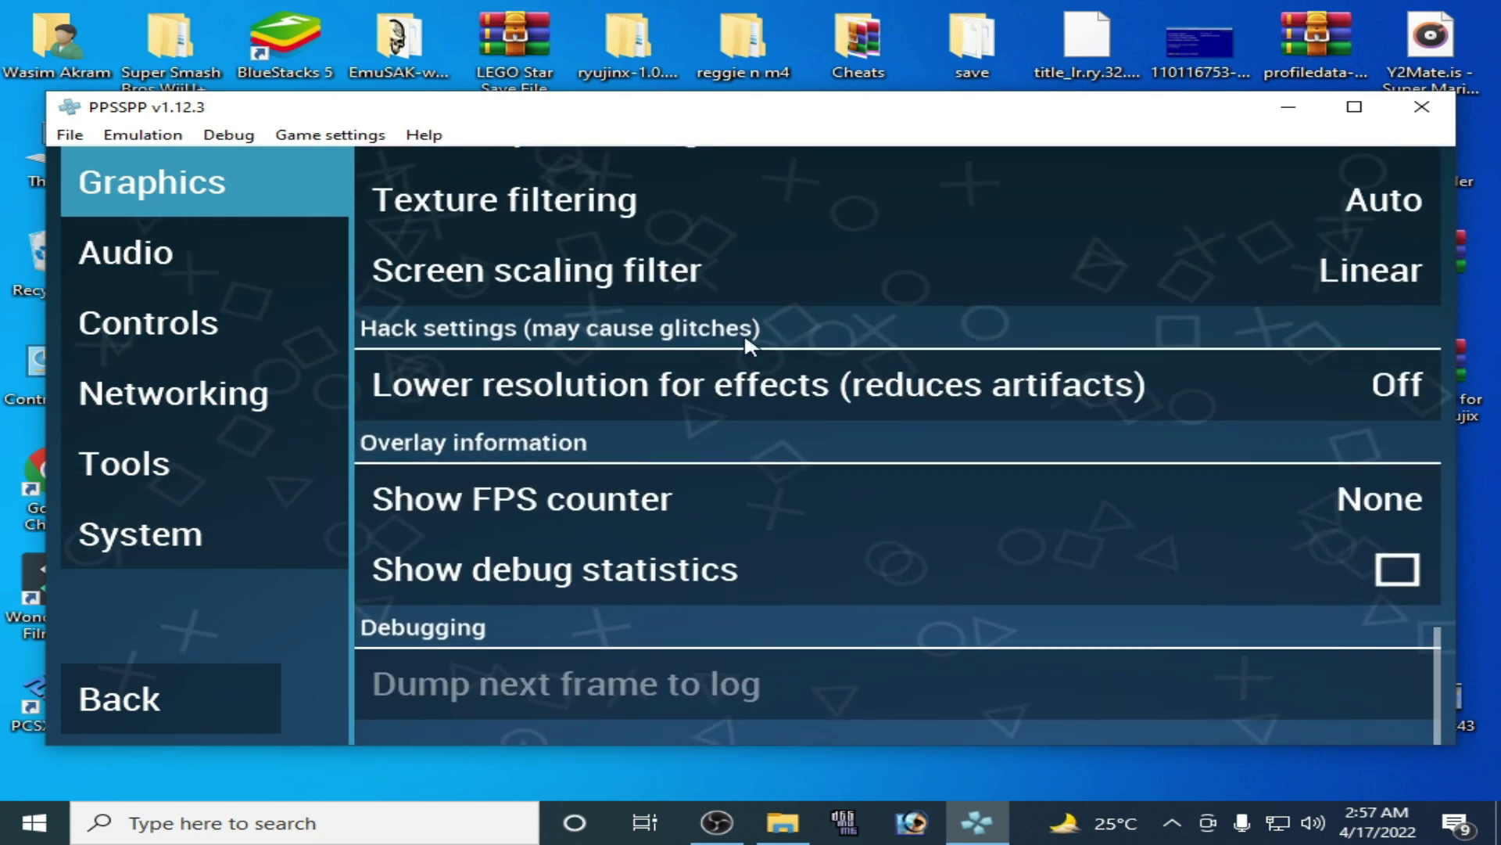
left_click(128, 542)
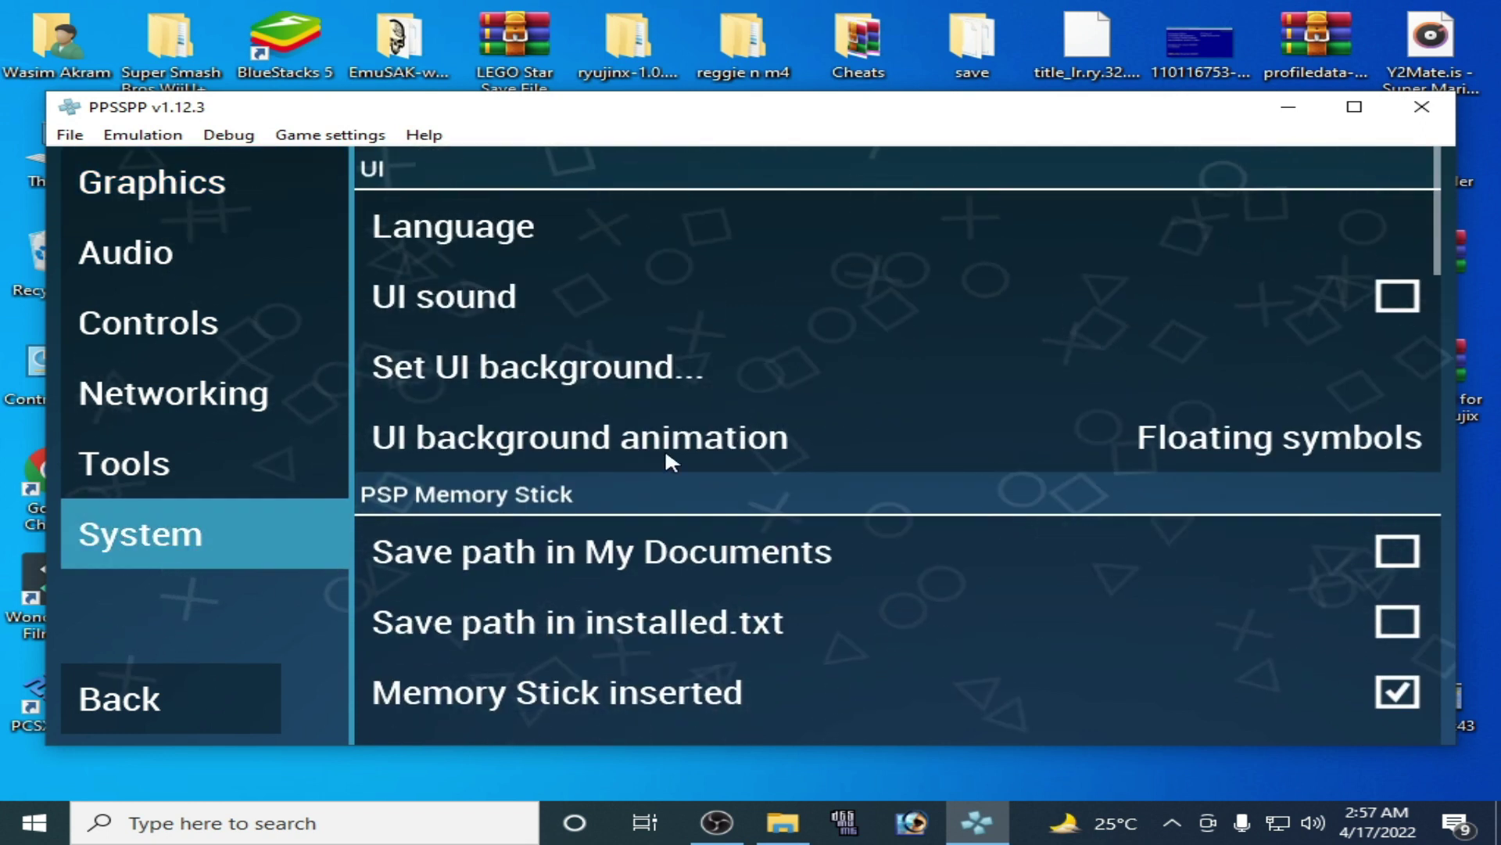
- Exit to the main menu, then reopen Settings at the System category
left_click(214, 188)
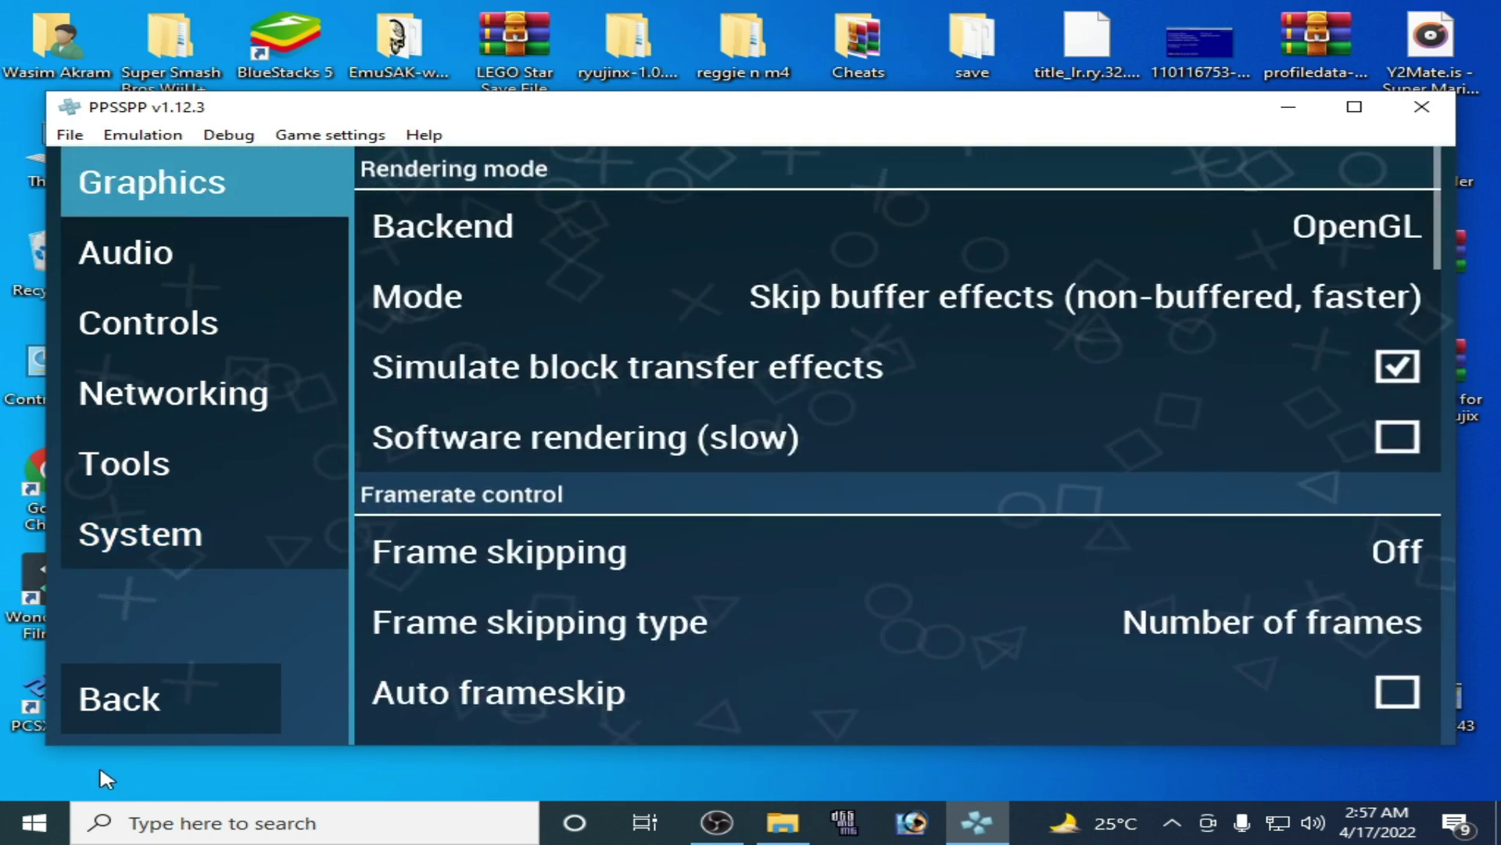
left_click(129, 698)
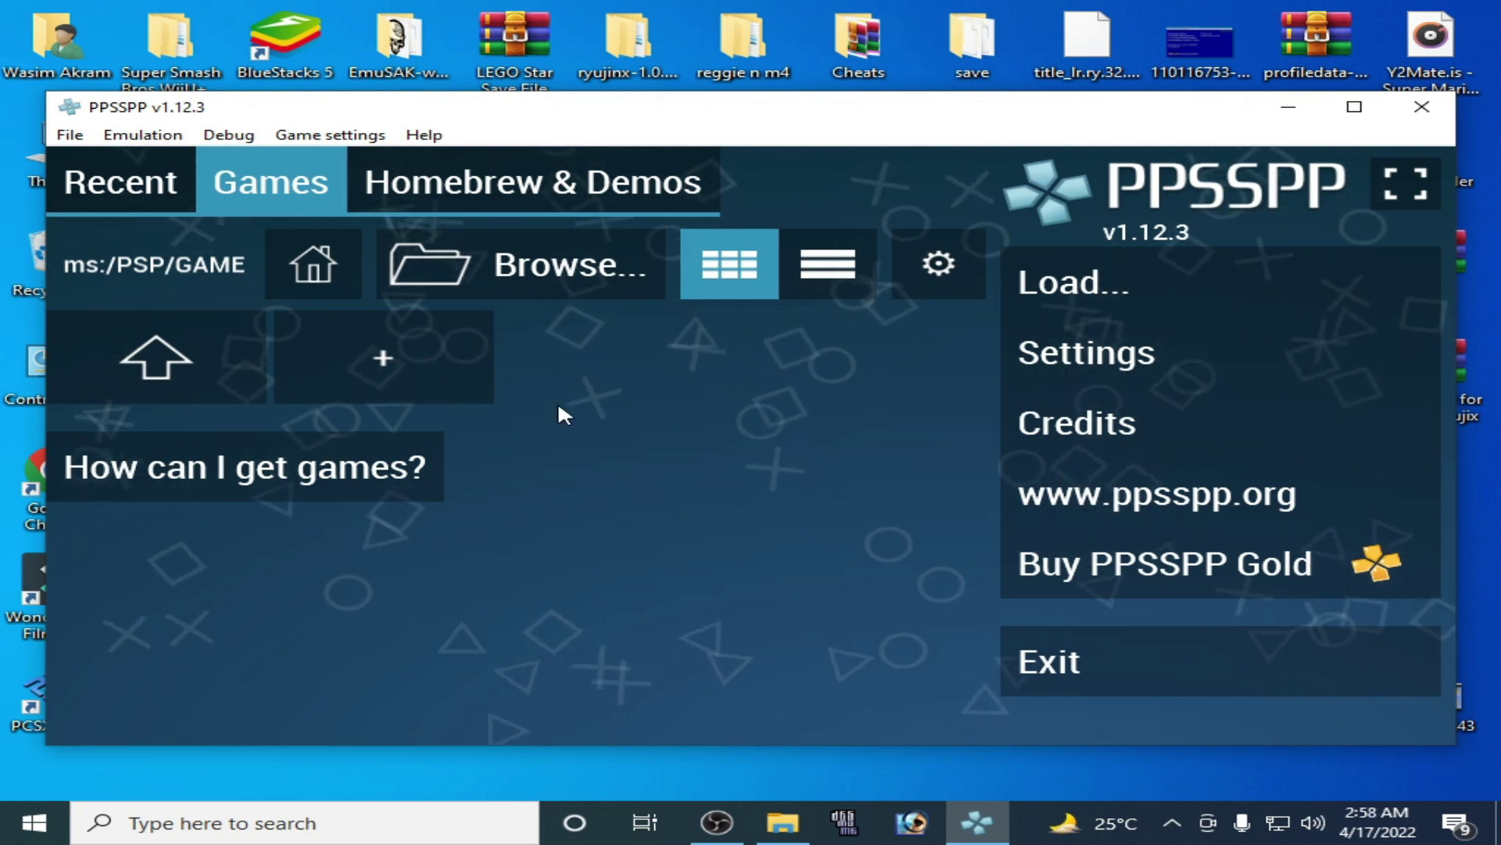
left_click(1016, 356)
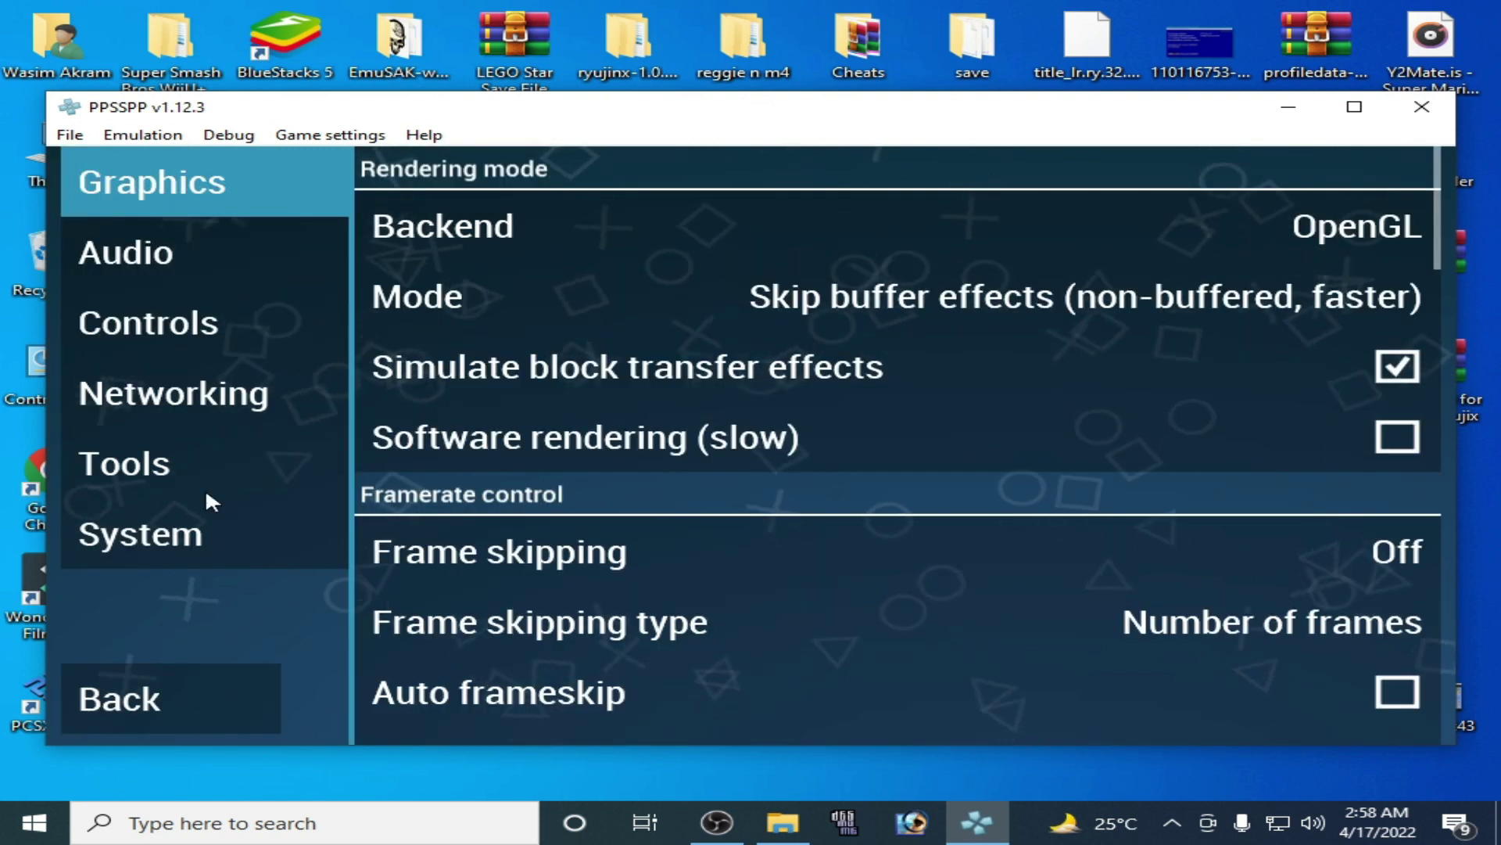
left_click(158, 539)
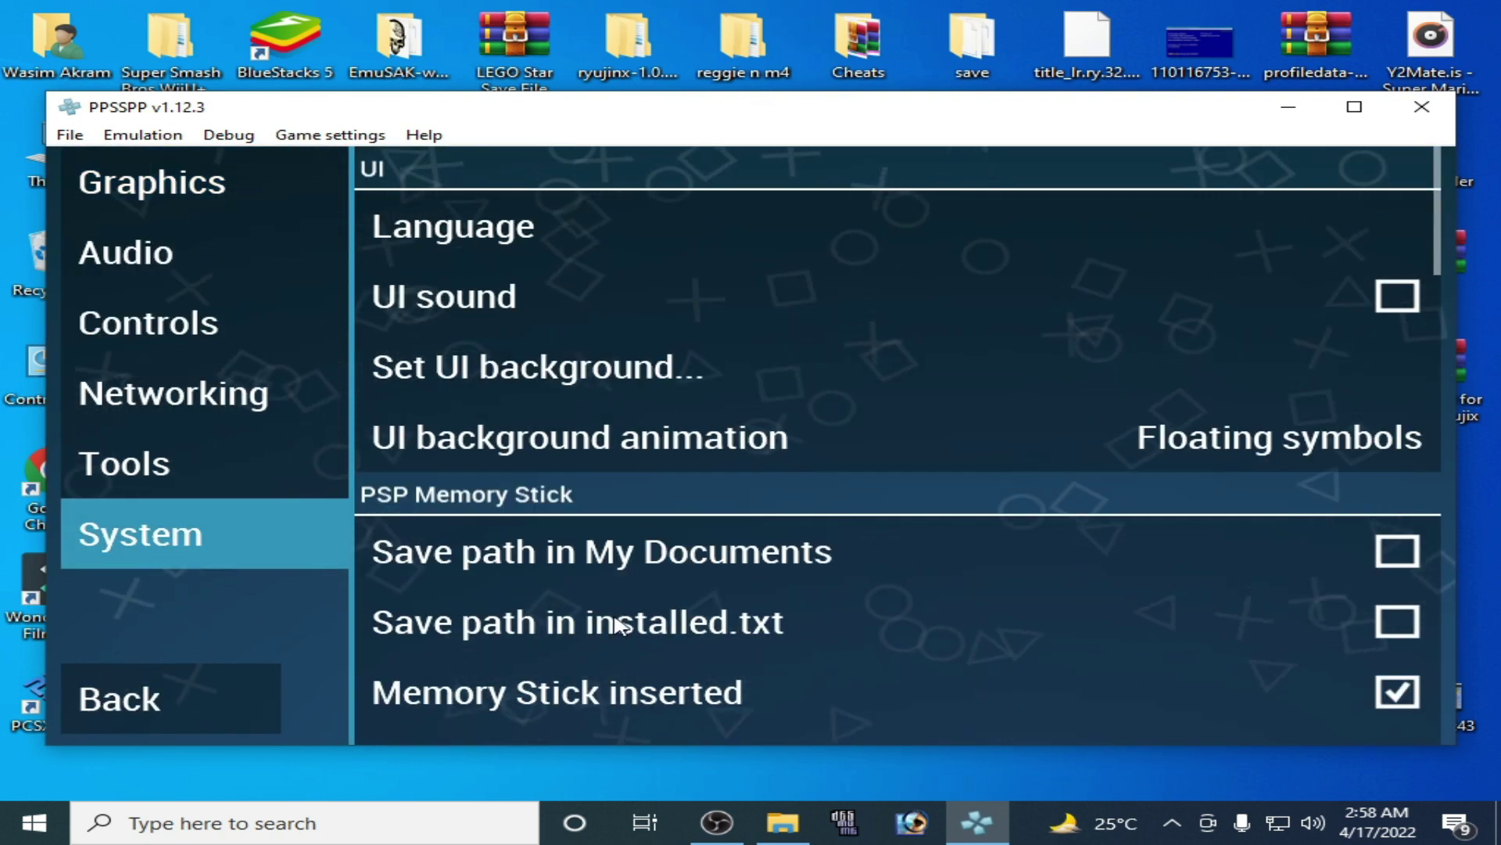
- Set the emulated PSP CPU clock to 129 MHz and return to the main menu
left_click_drag(646, 621, 656, 473)
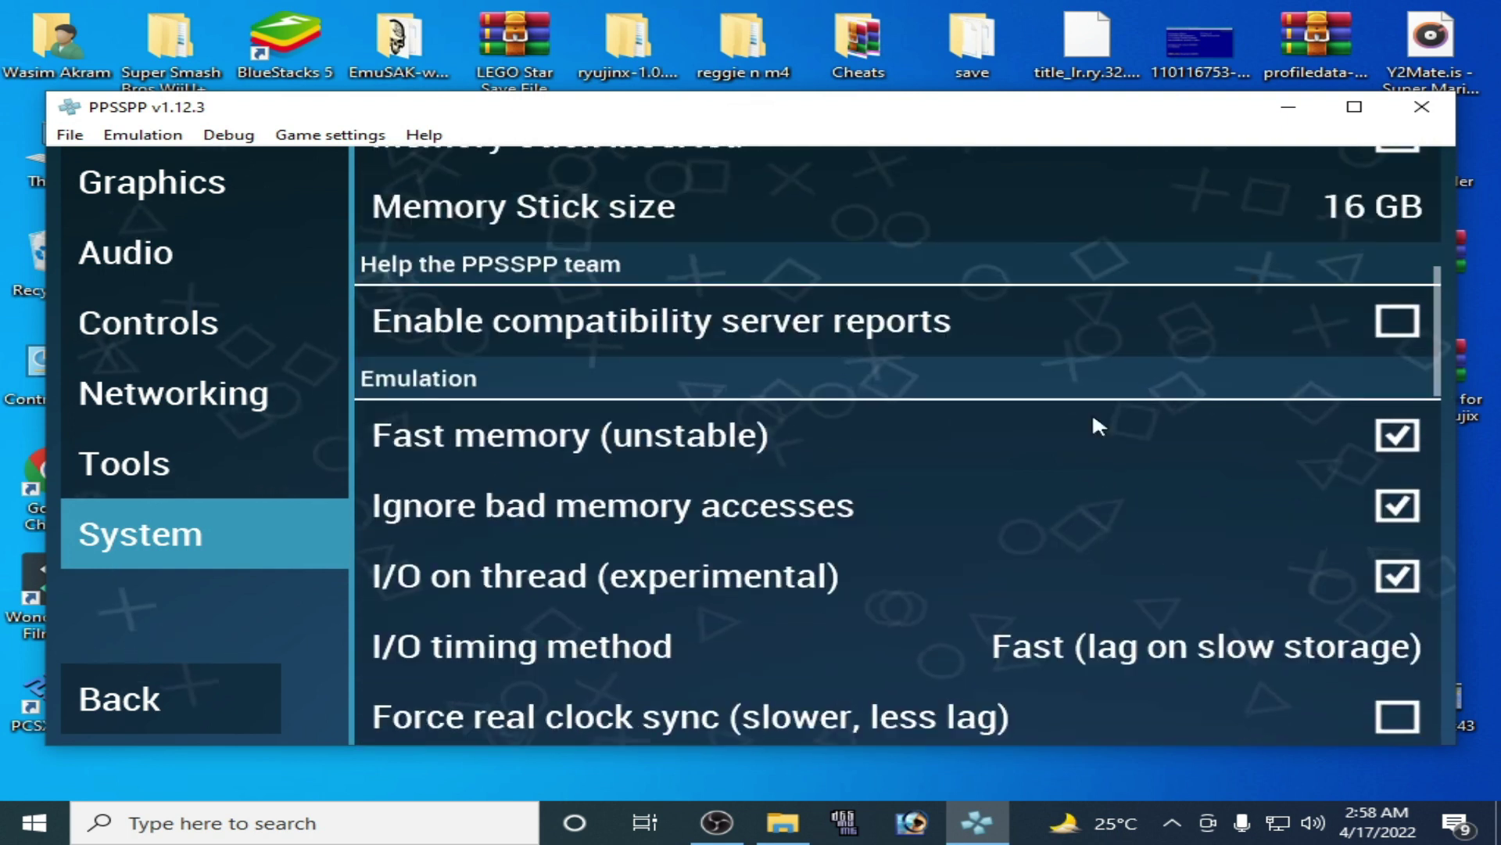
scroll(721, 401, "down", 2)
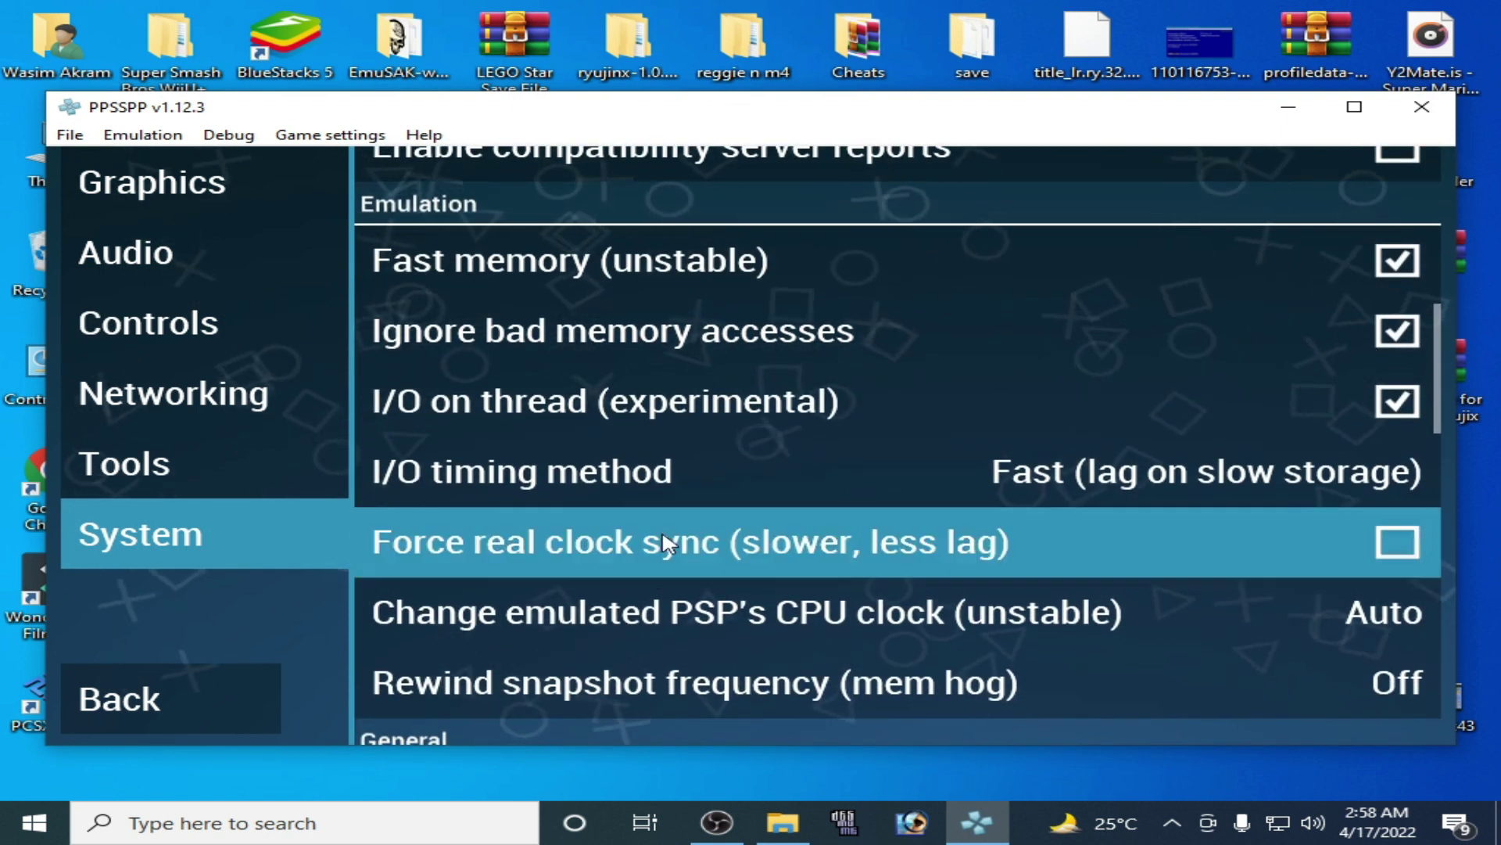
scroll(660, 542, "down", 3)
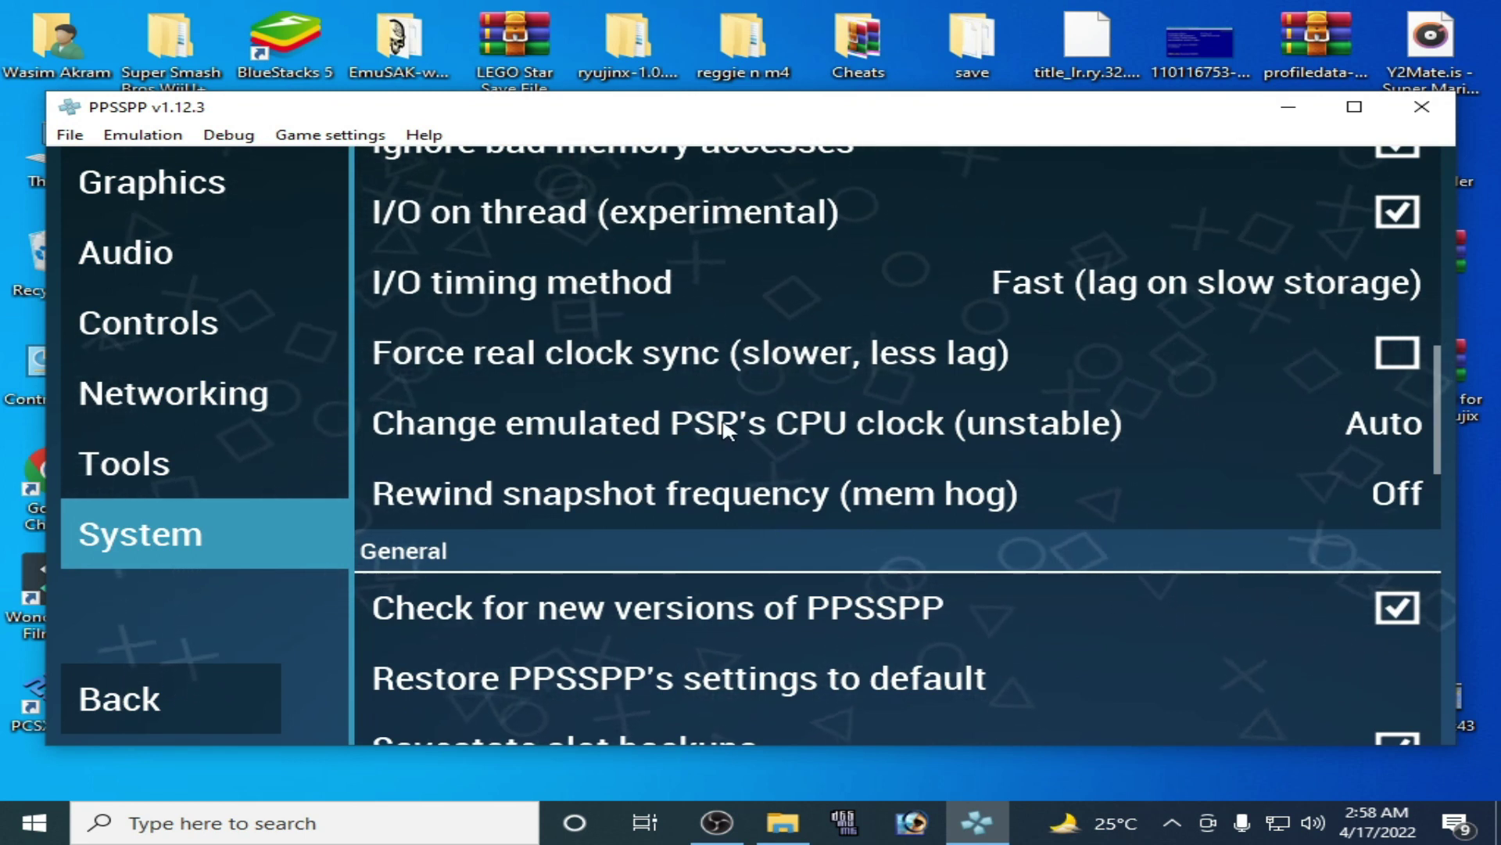
left_click(782, 425)
left_click_drag(391, 401, 468, 404)
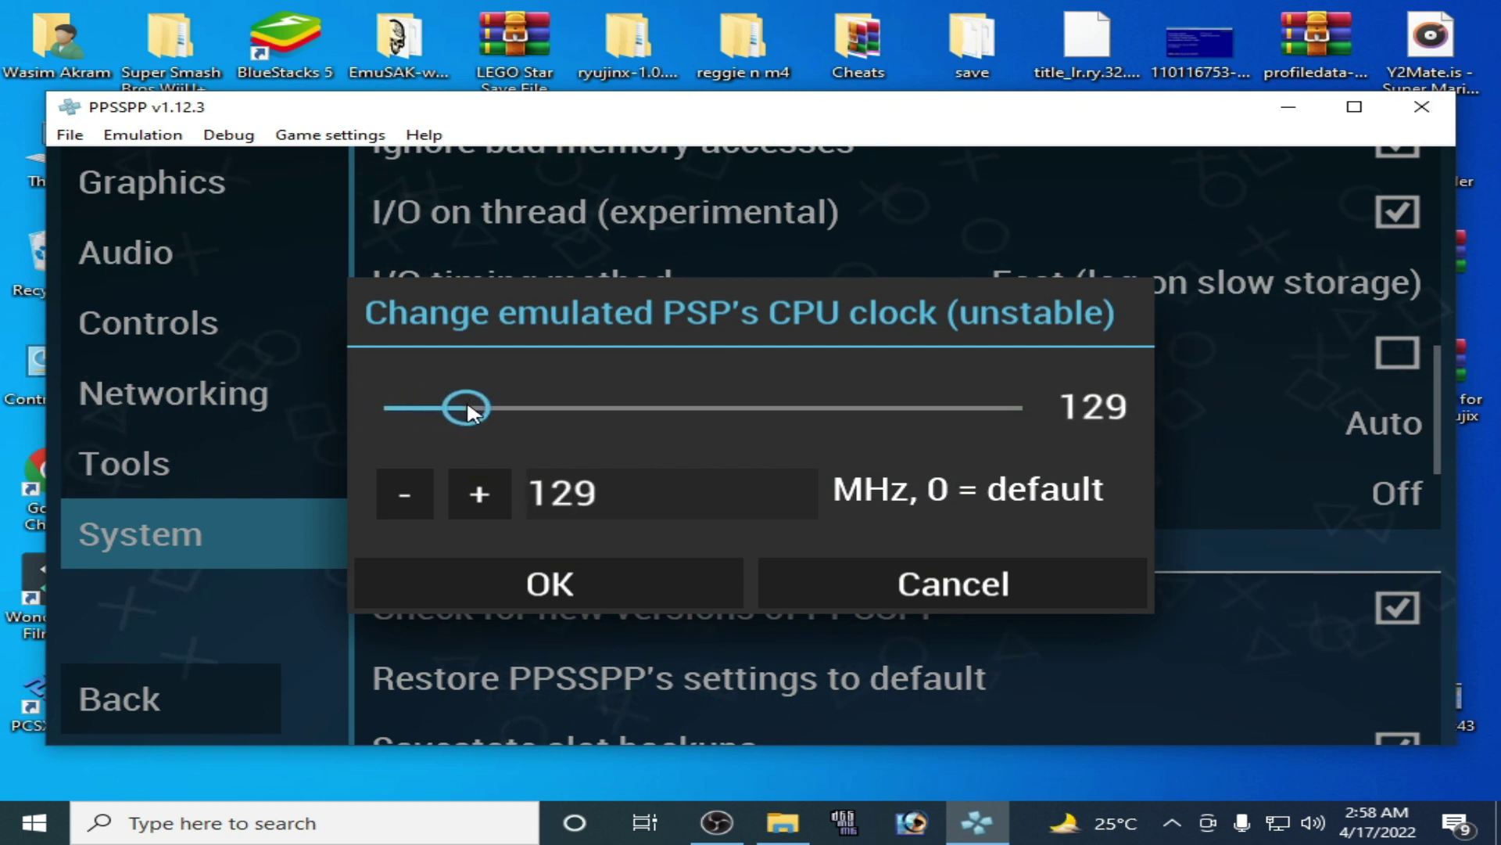
left_click(588, 595)
left_click(156, 694)
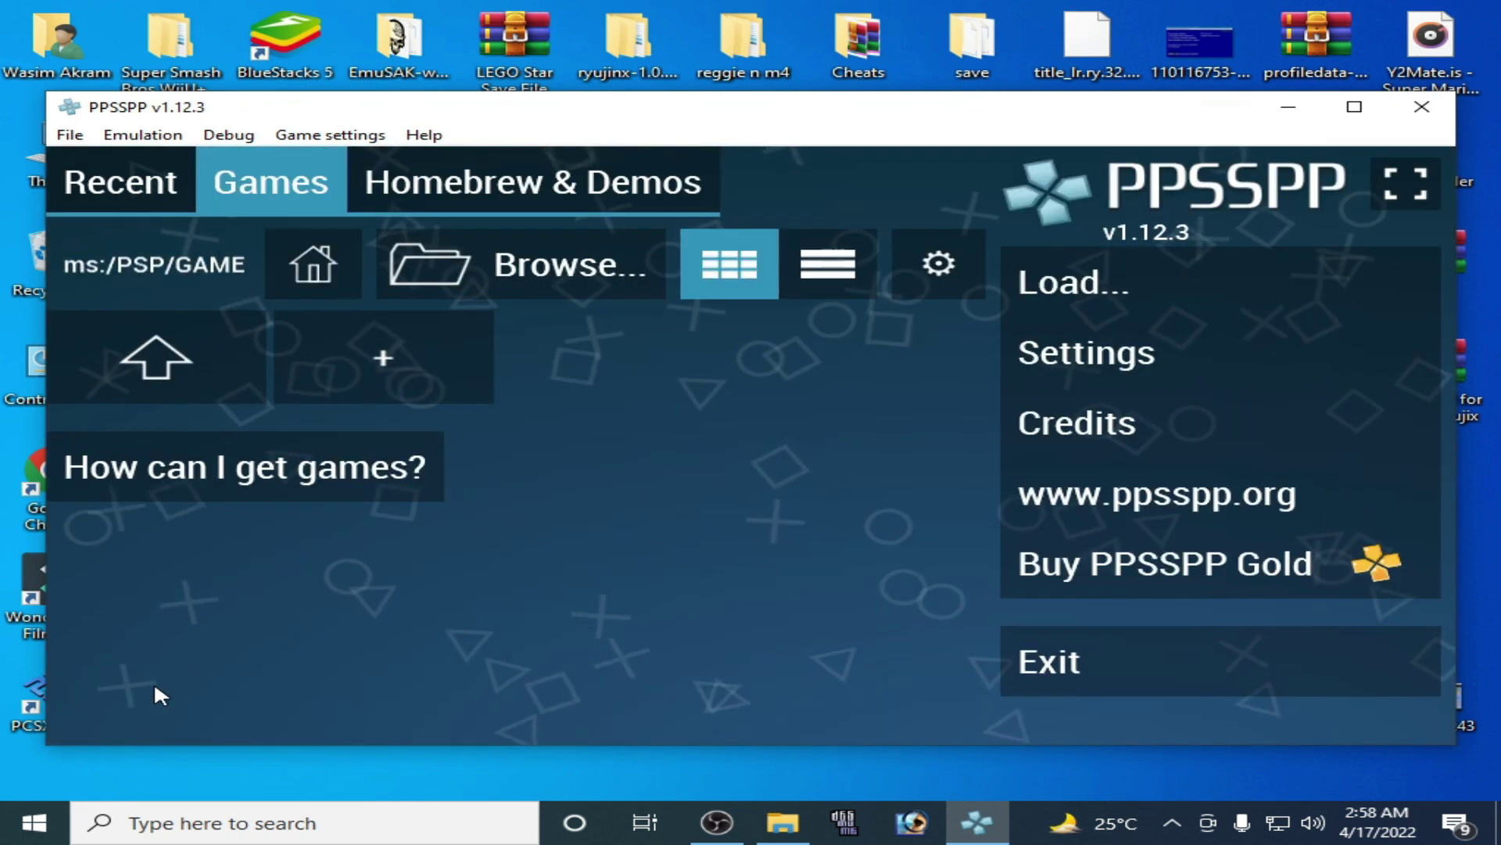
- Drag the Ben 10 game folder from F:\B10 AF [PPSSPP King] onto PPSSPP to load it
left_click_drag(462, 118, 584, 125)
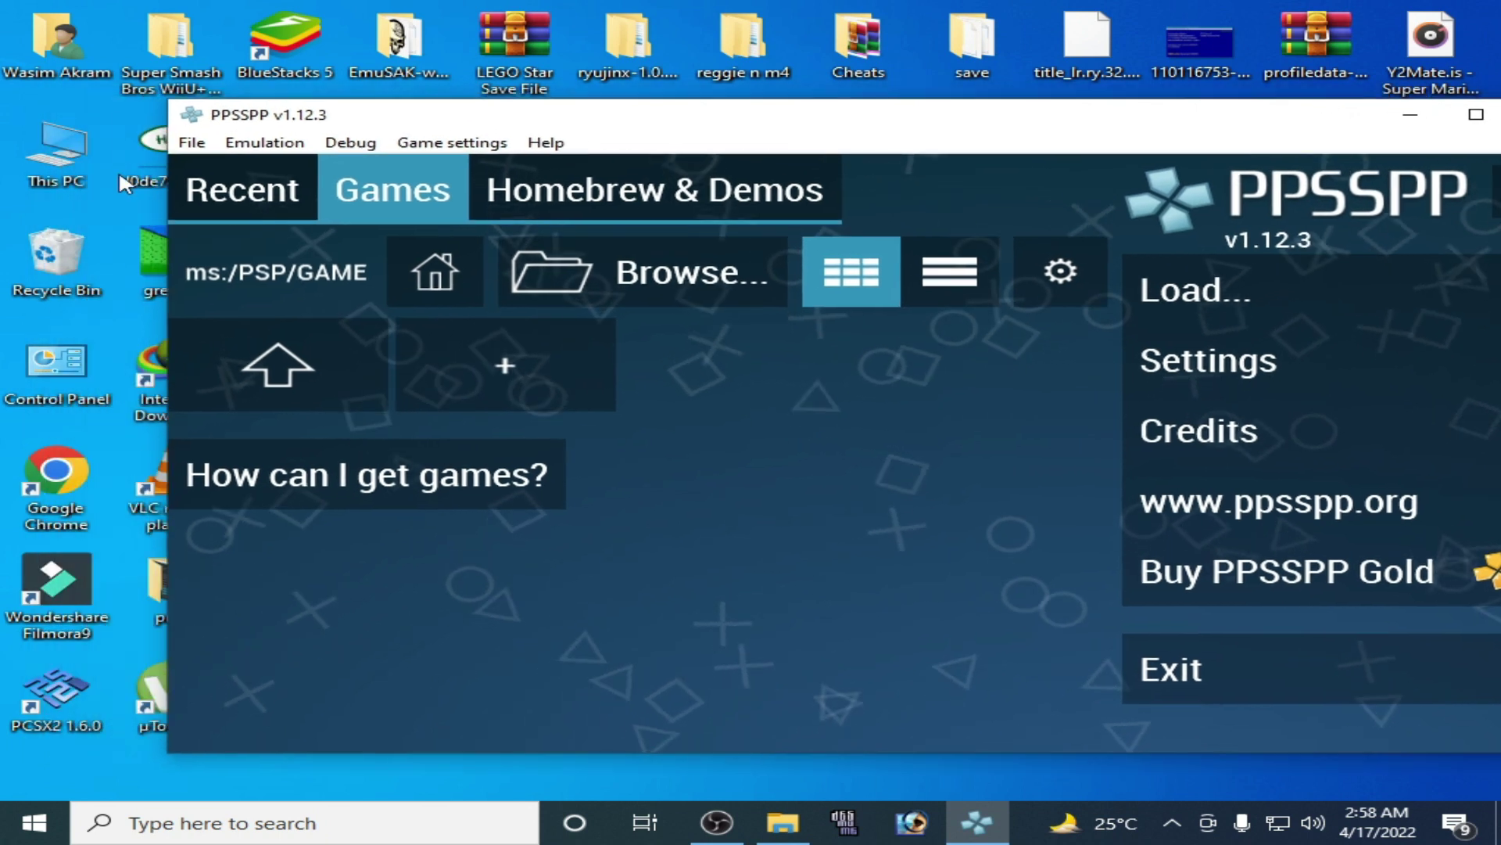
double_click(108, 168)
left_click(1124, 678)
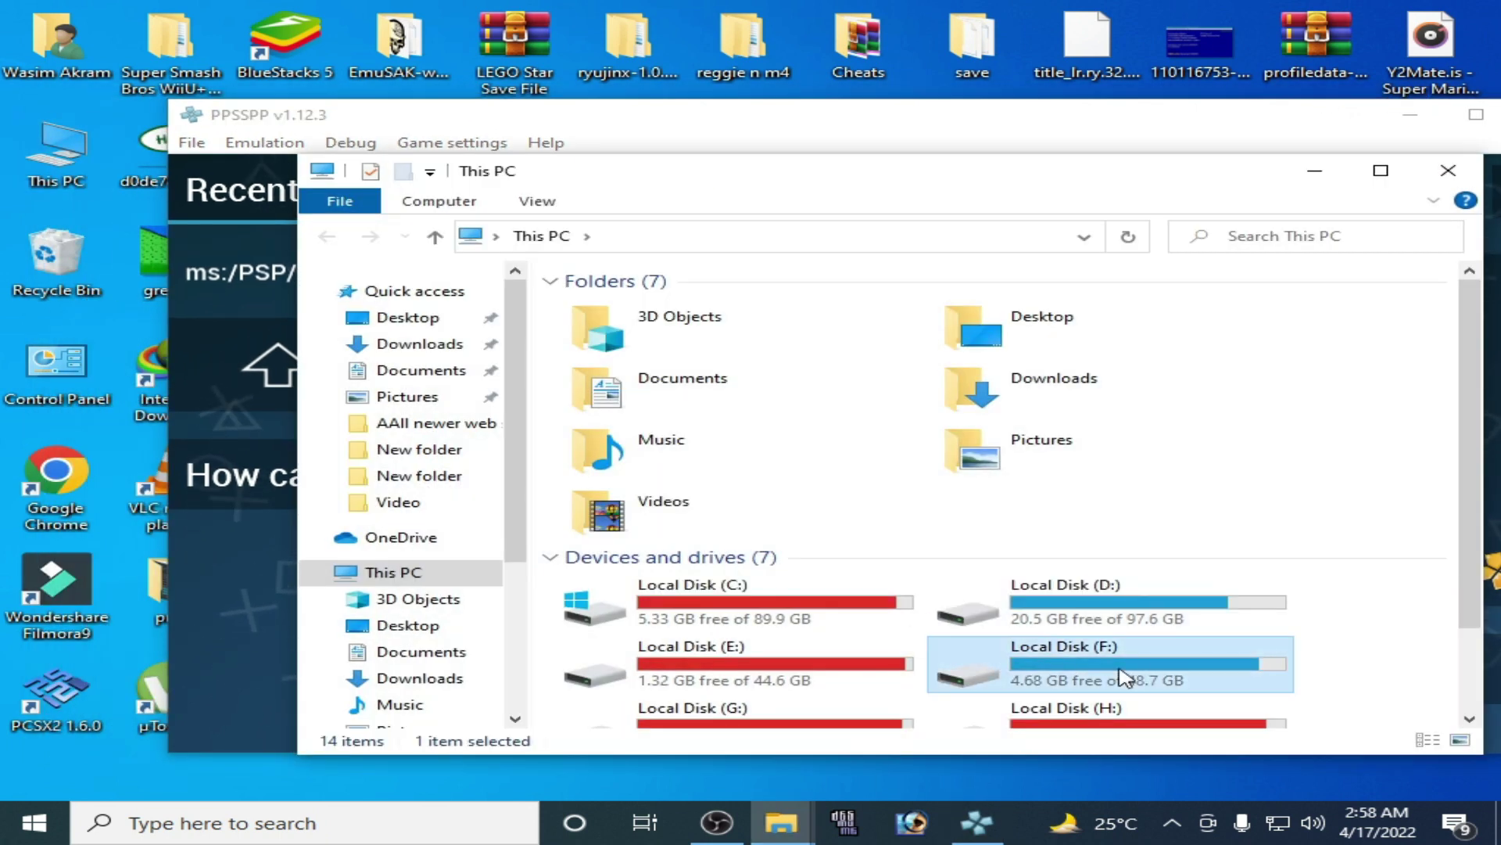
double_click(1123, 677)
double_click(630, 297)
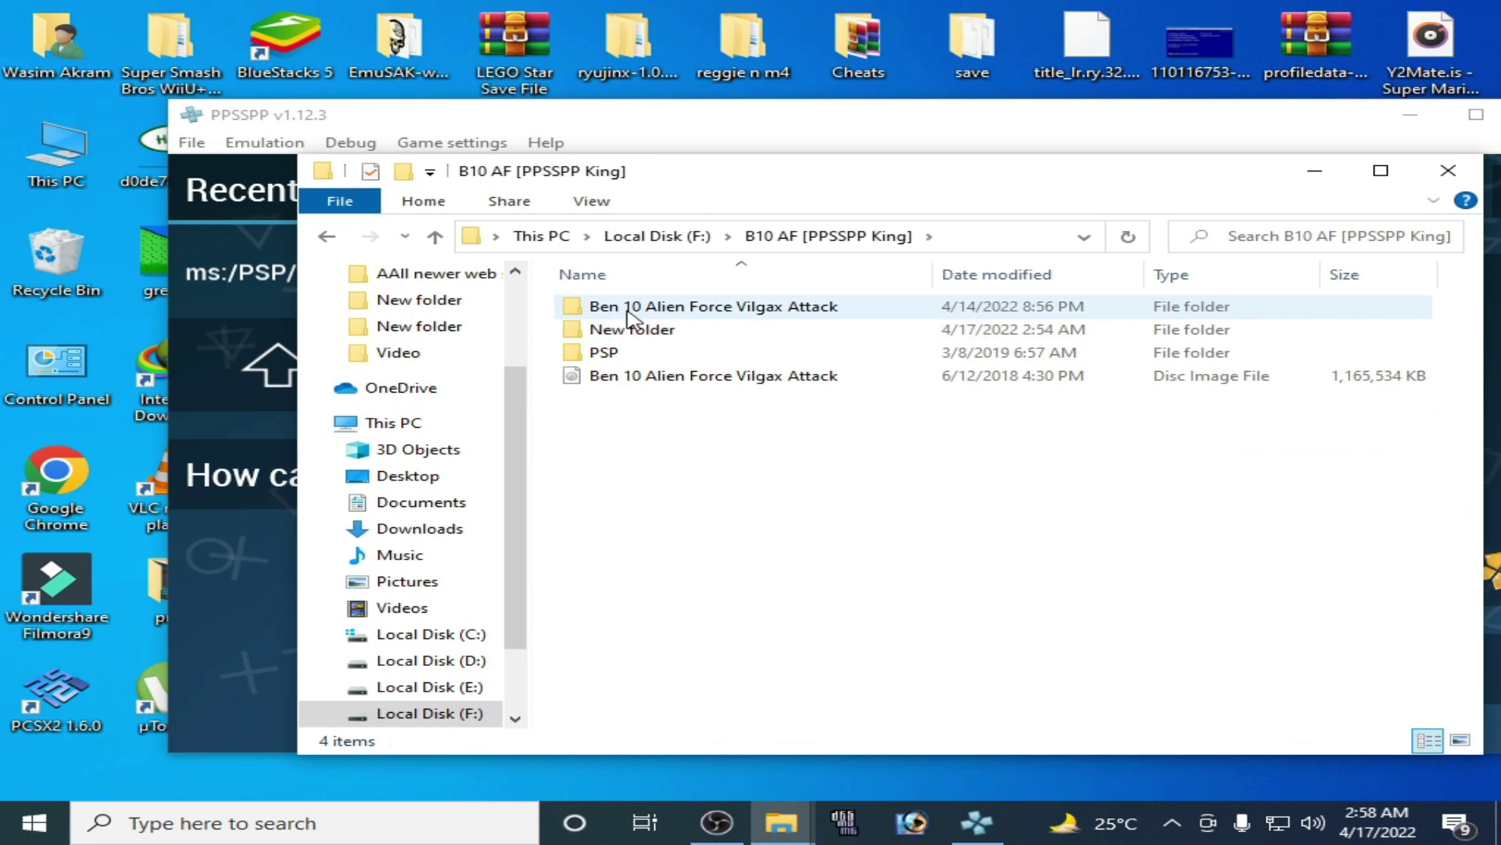
left_click_drag(634, 309, 219, 599)
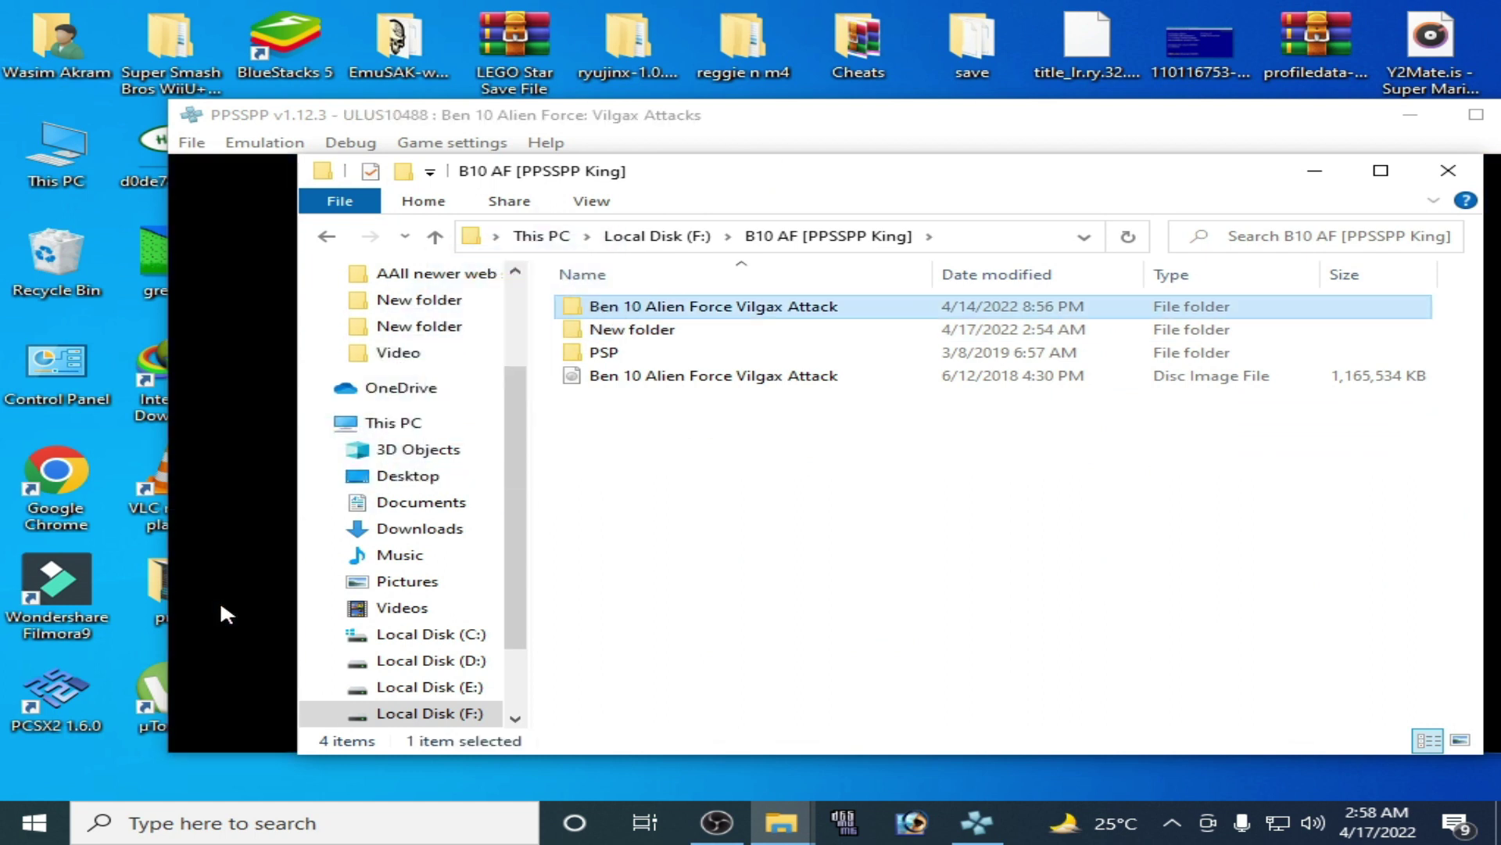
- Close the running game and relaunch PPSSPPWindows64 from the ppsspp_win folder
left_click_drag(450, 129, 364, 112)
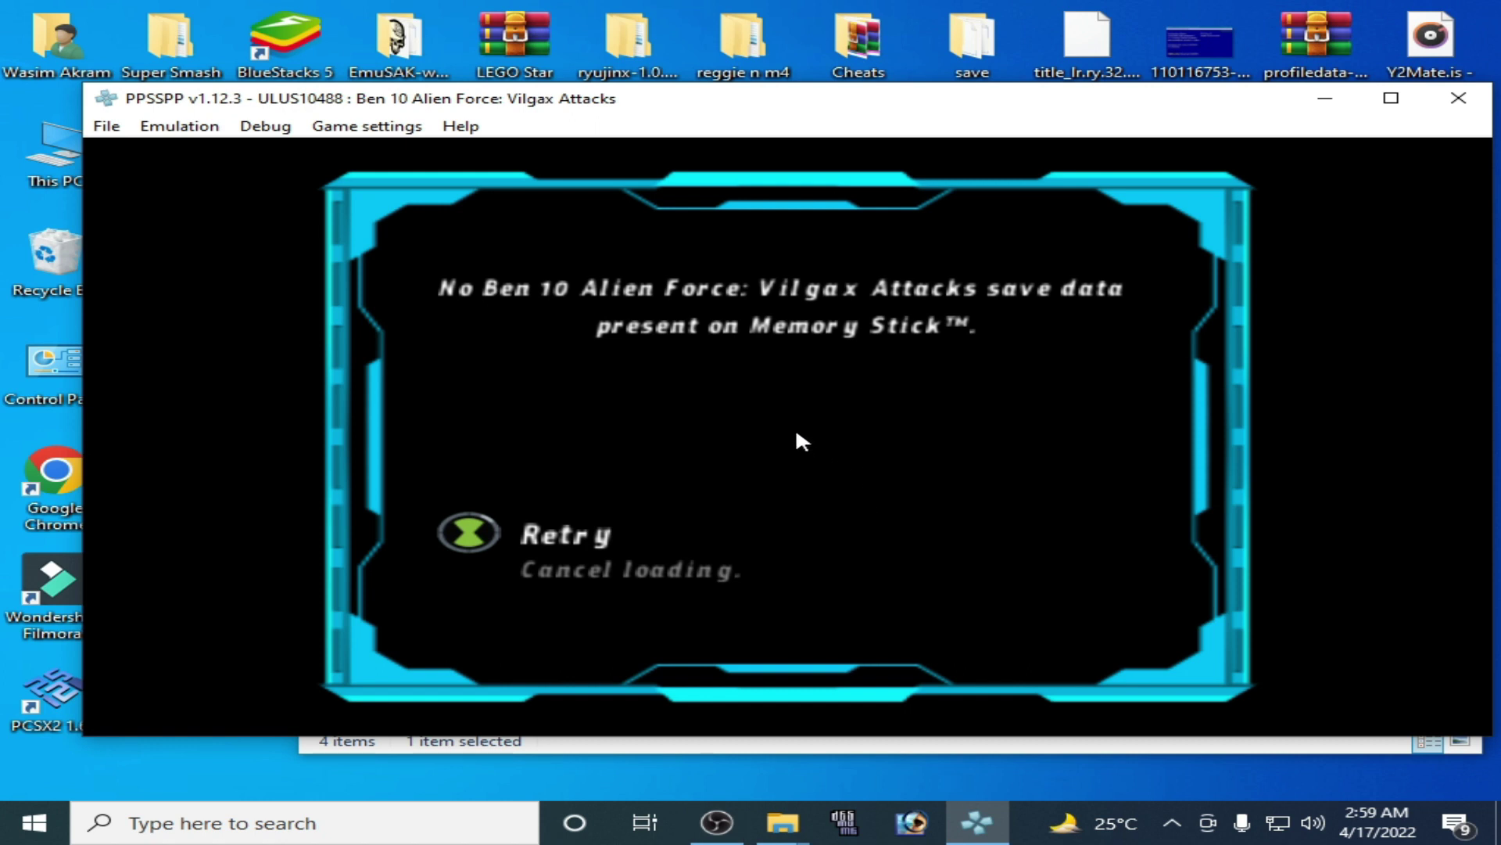
left_click(1459, 99)
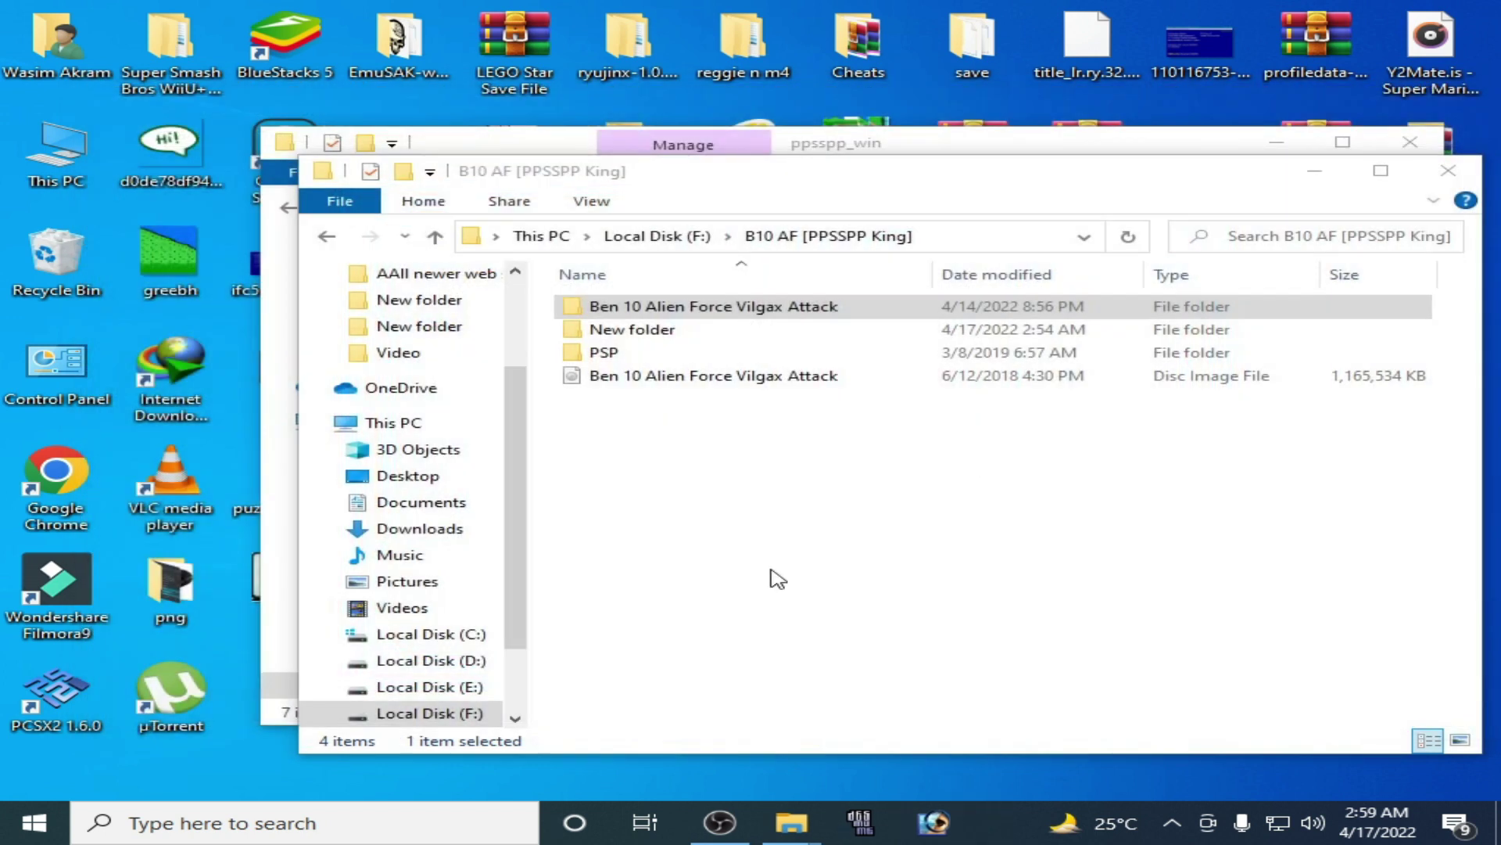
left_click_drag(704, 178, 910, 235)
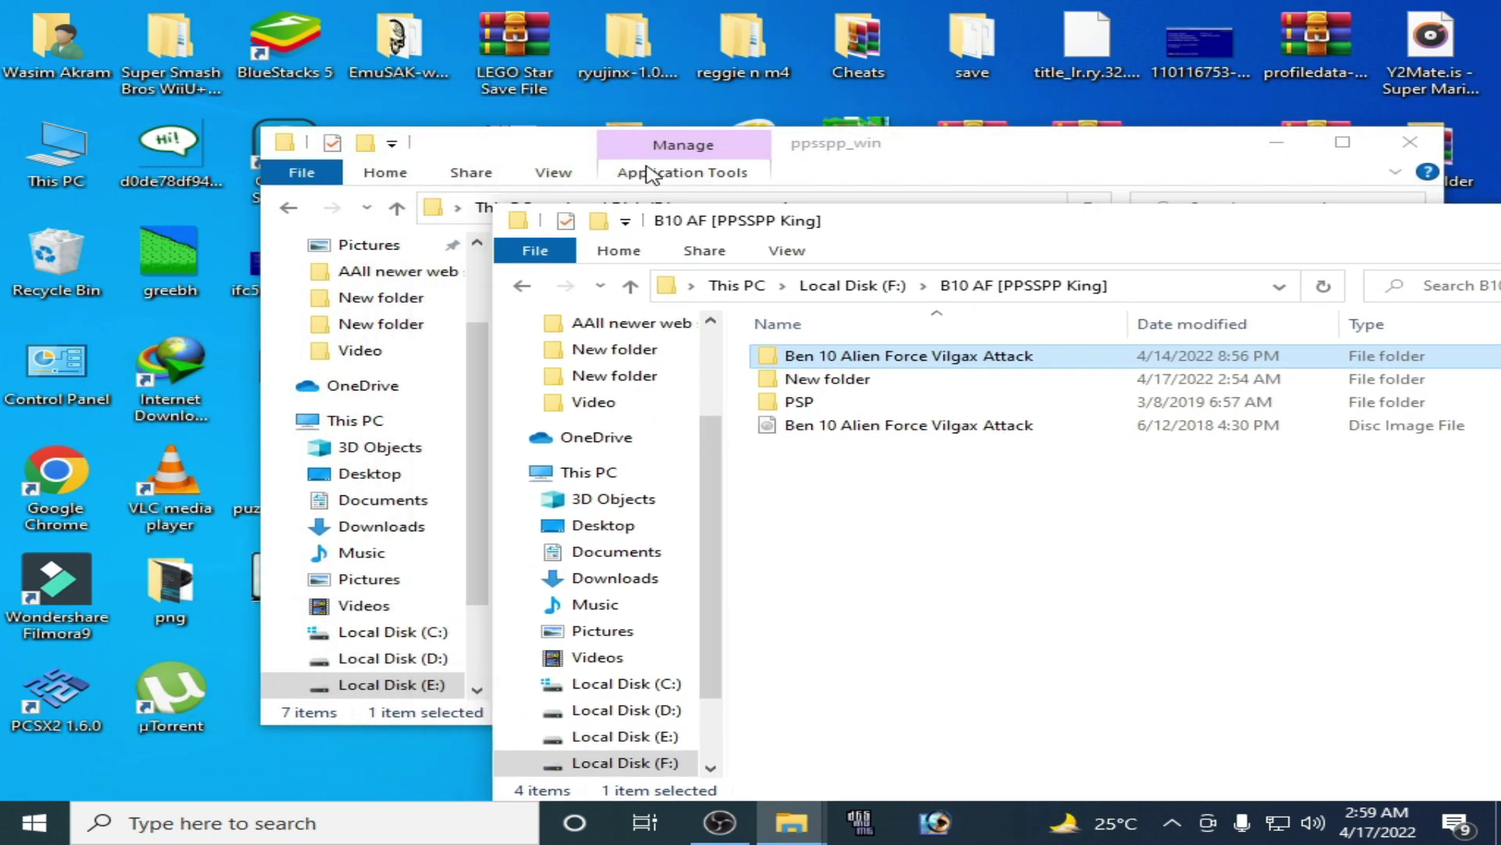
left_click(582, 148)
double_click(604, 395)
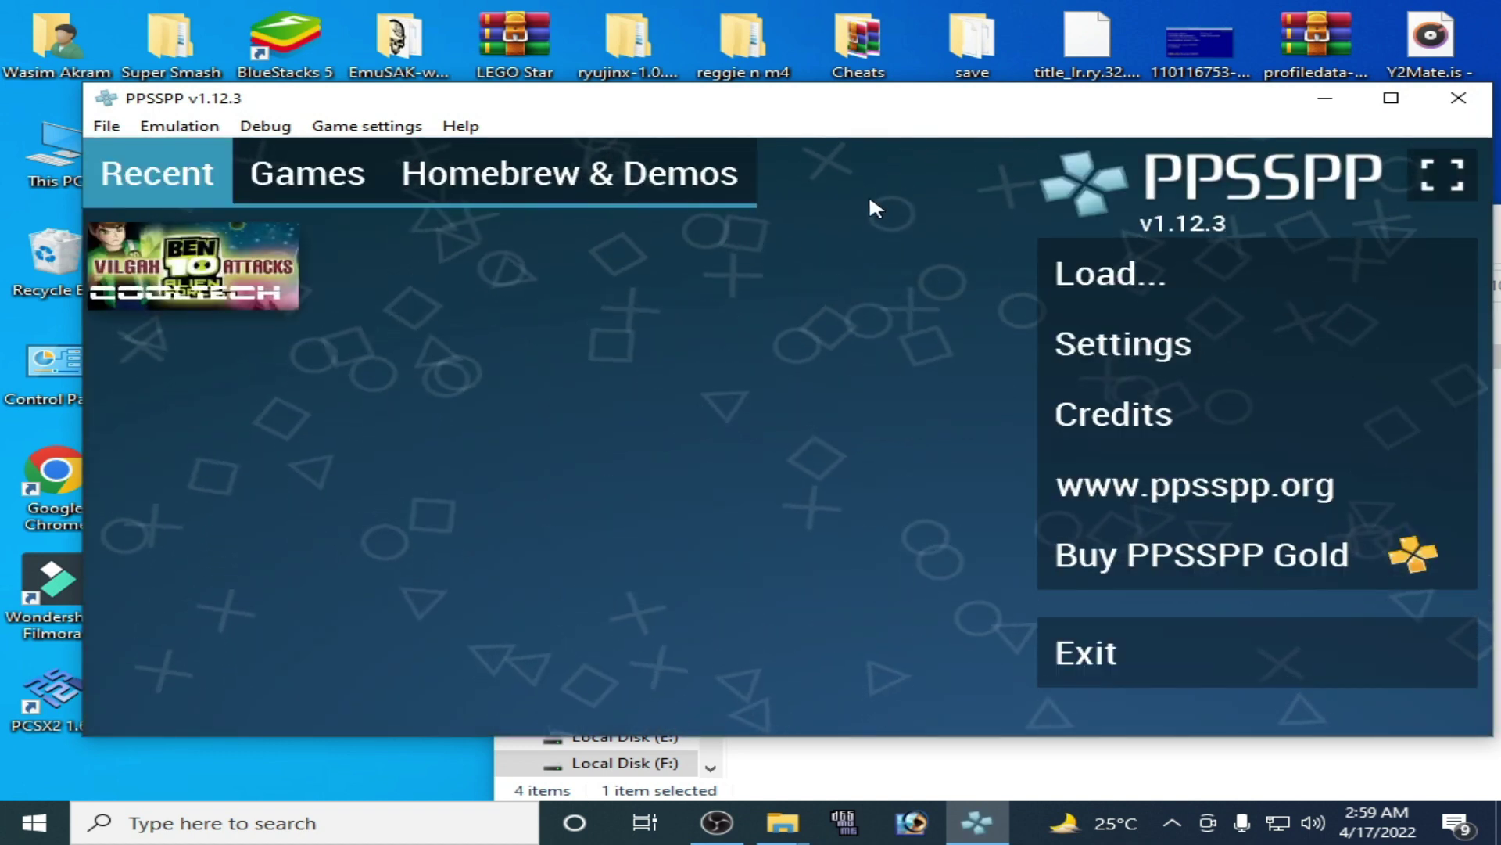
- Set the emulated CPU clock in System settings to 0 (Auto), then launch Ben 10 from Recent
left_click(1093, 345)
left_click(195, 539)
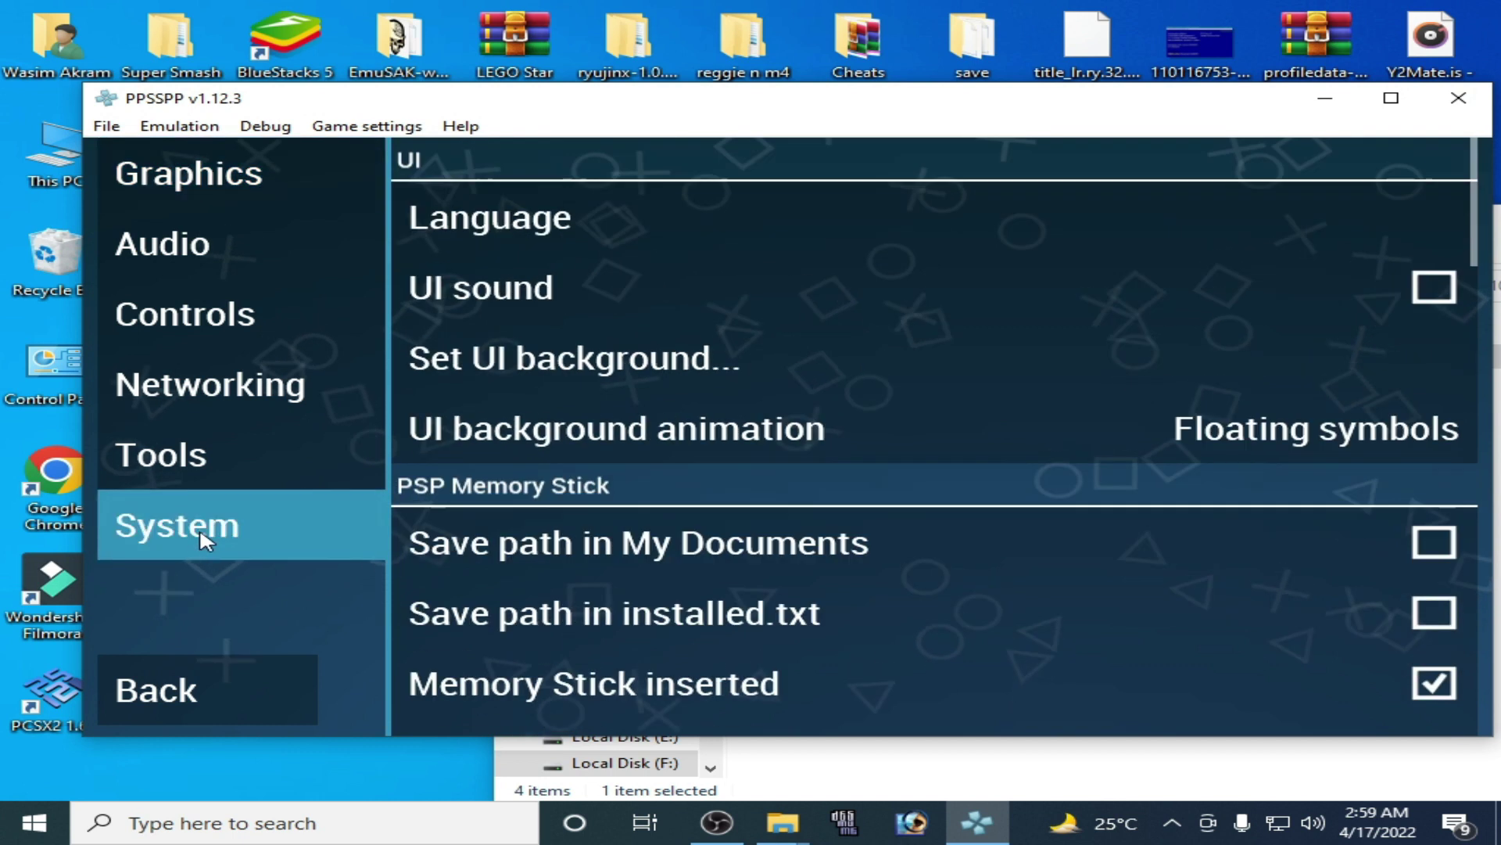
left_click_drag(634, 640, 584, 260)
left_click_drag(702, 560, 710, 348)
left_click(661, 480)
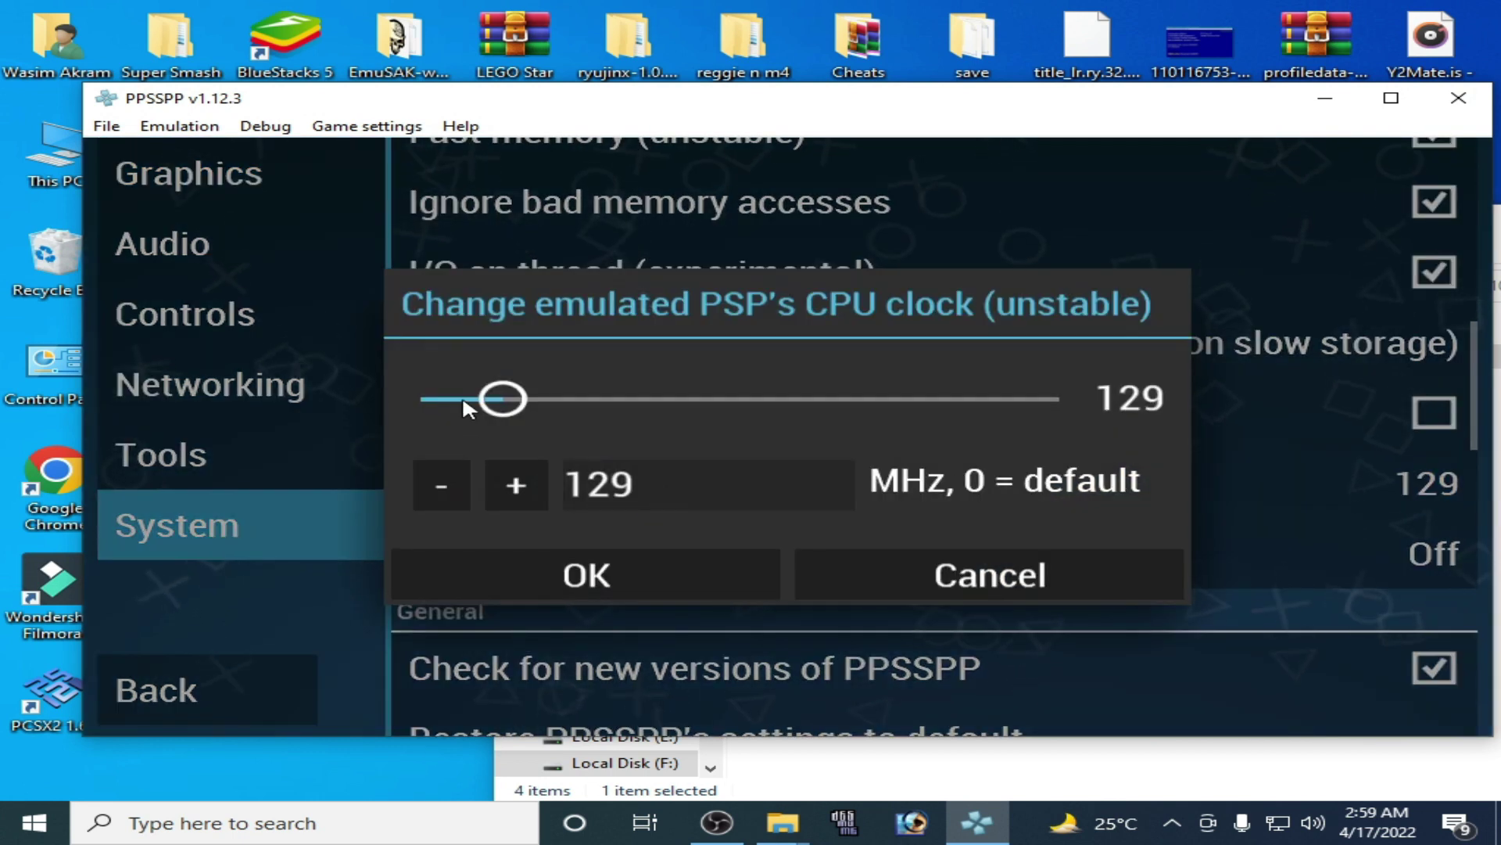
left_click_drag(497, 400, 400, 402)
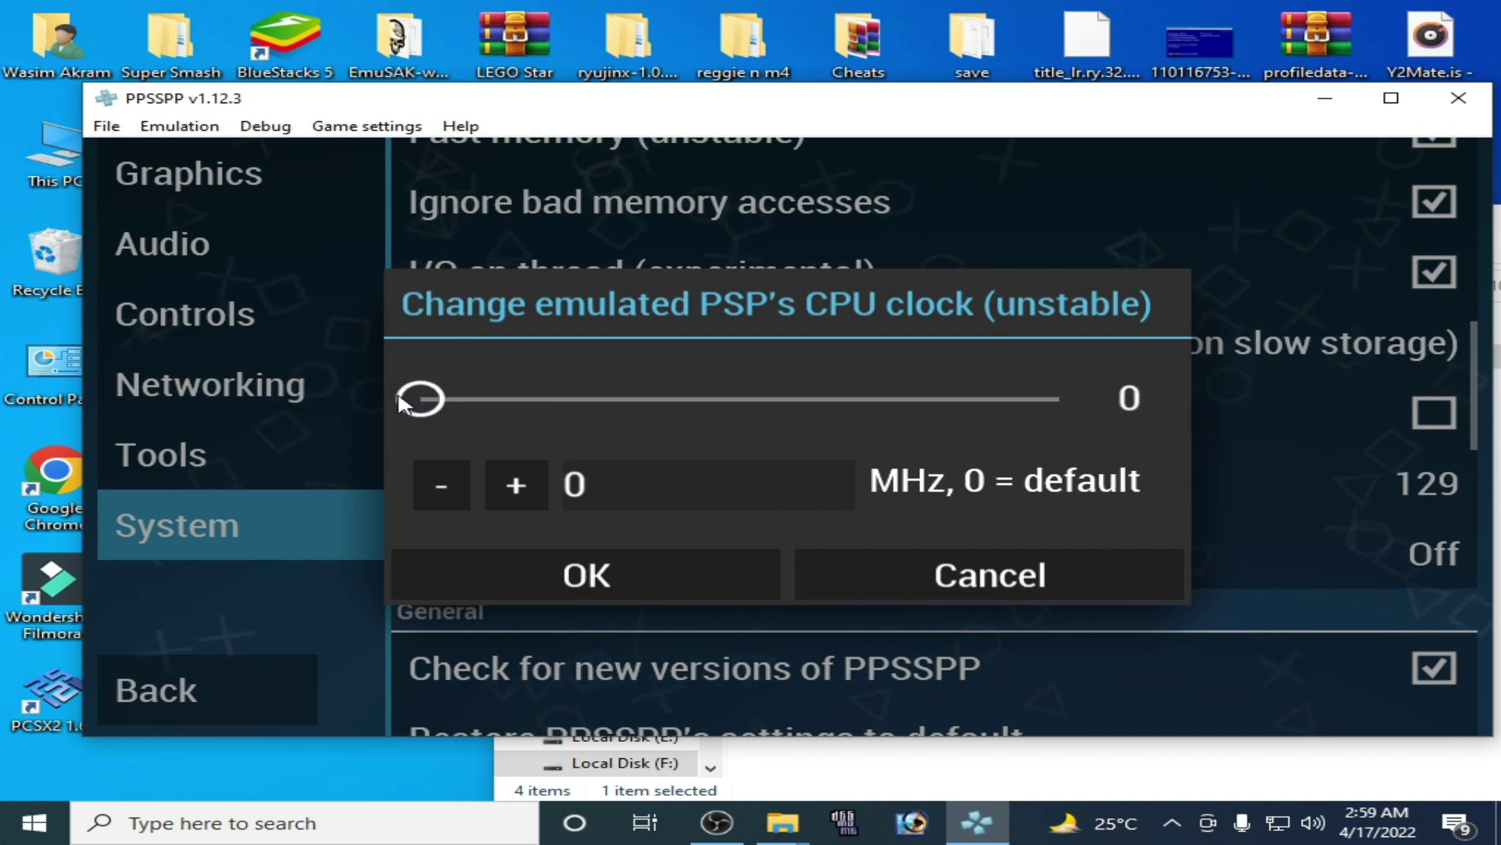
left_click(542, 566)
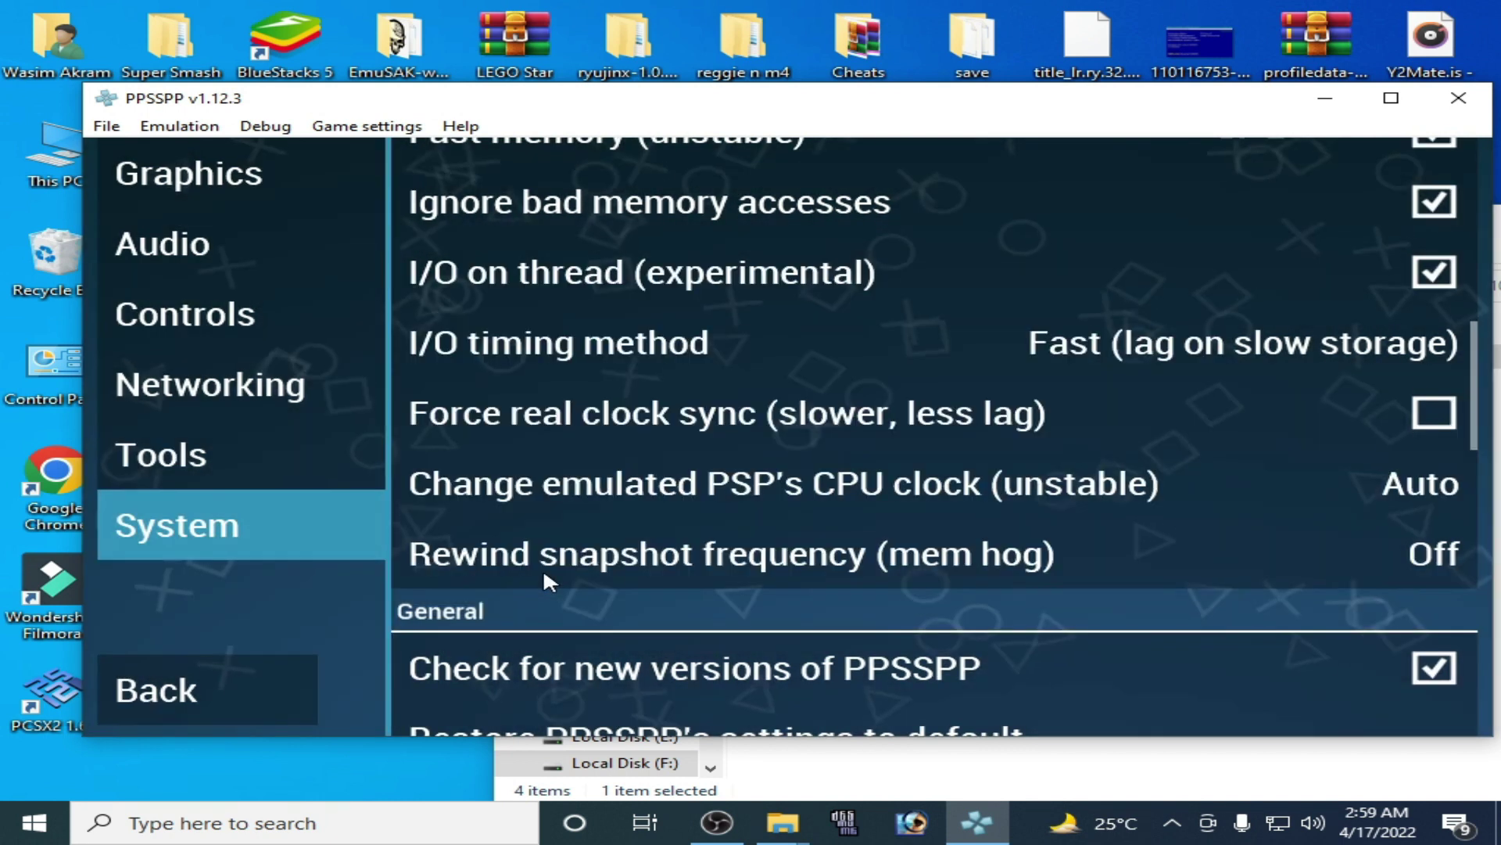
left_click(188, 692)
left_click(243, 281)
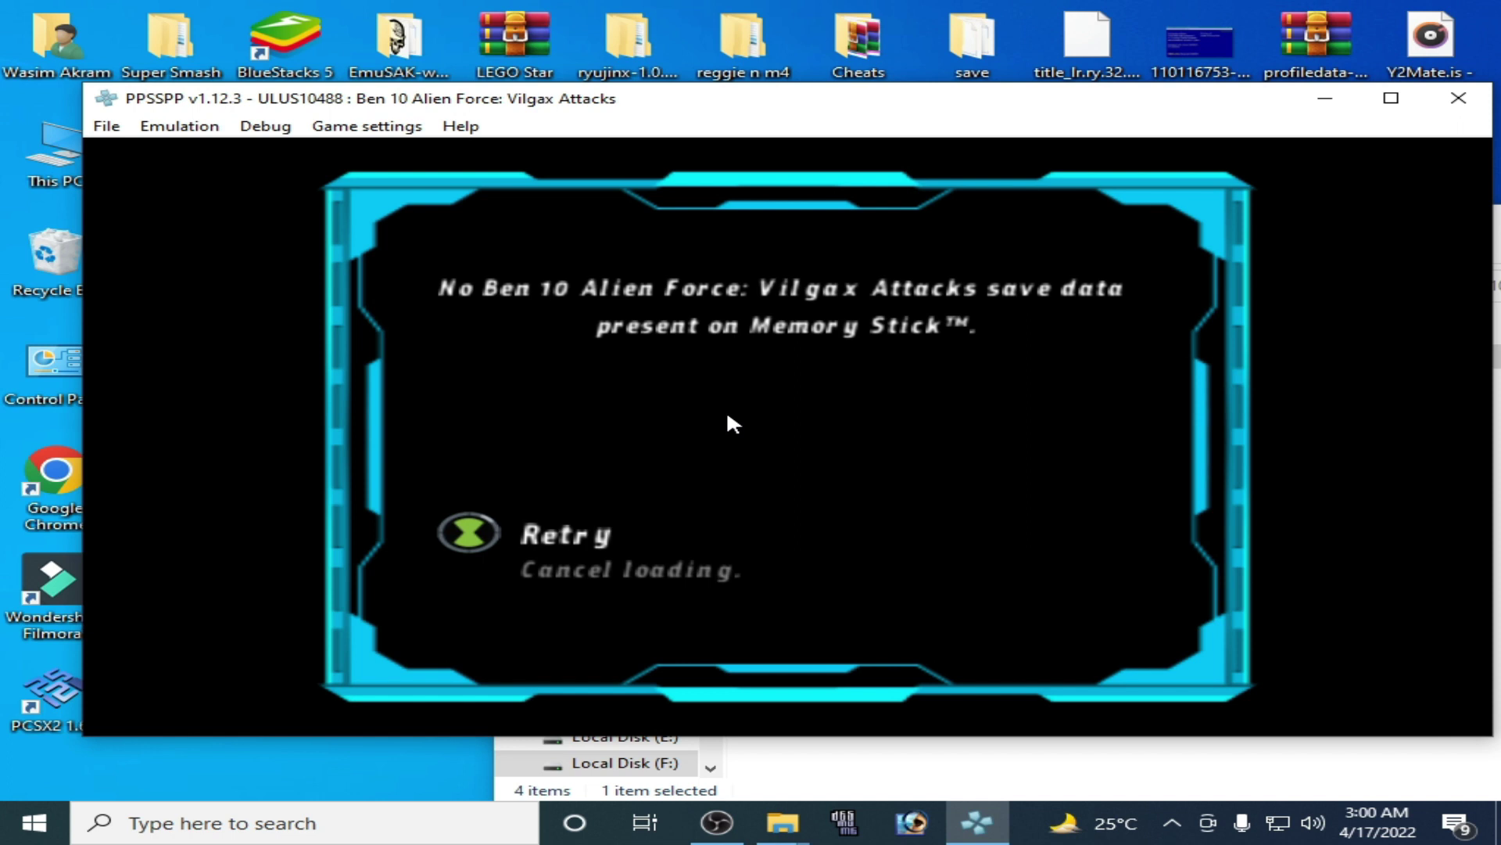
- Close PPSSPP, relaunch it, and open the Graphics settings showing OpenGL with Skip buffer effects
left_click(1458, 100)
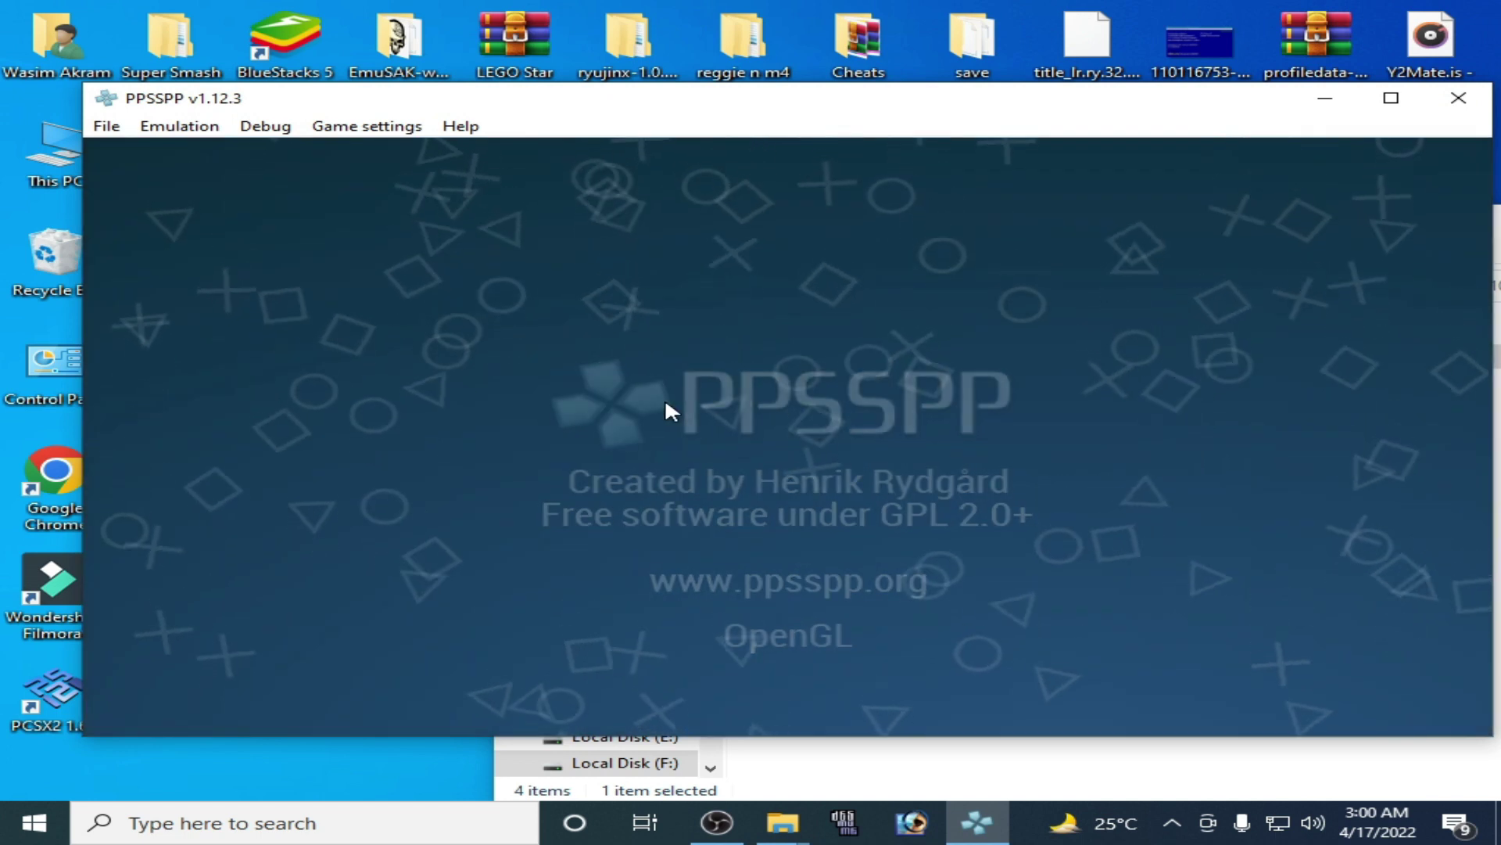
left_click(1090, 346)
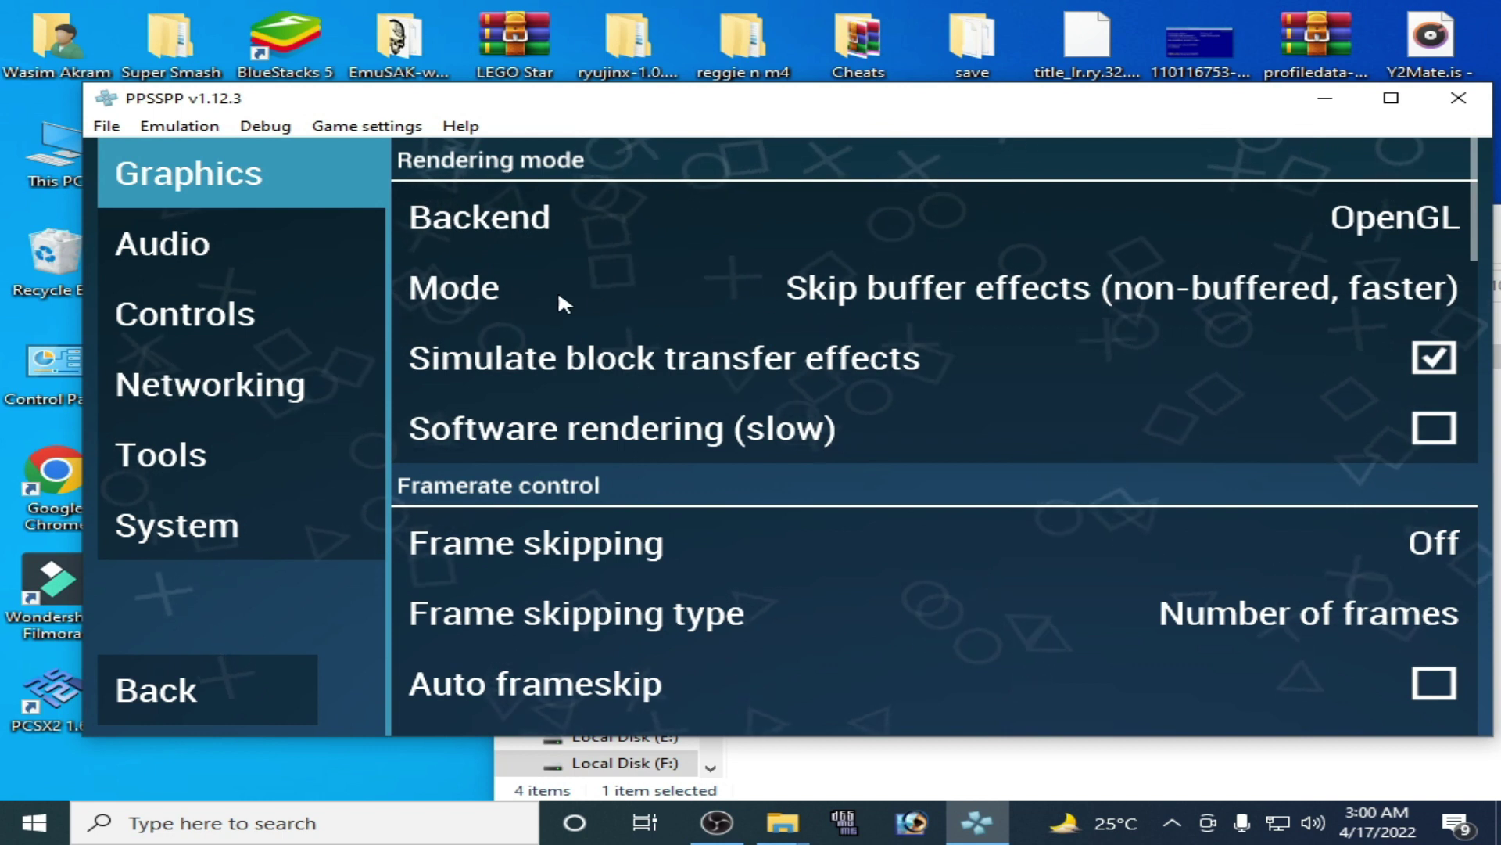
- Toggle rendering Mode between Buffered rendering and Skip buffer effects, ending on Skip buffer effects
left_click(813, 299)
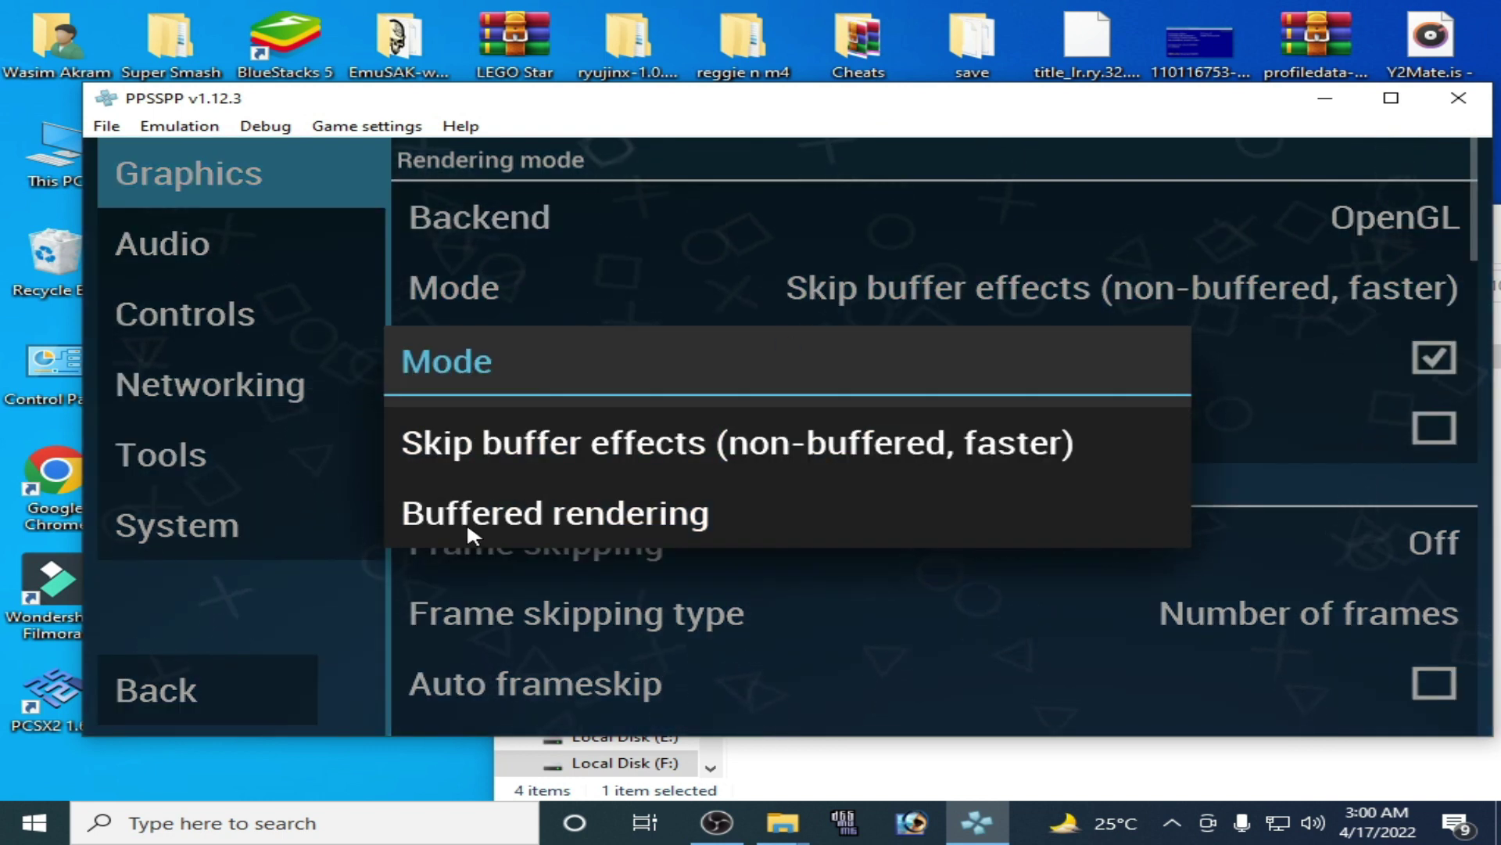
left_click(497, 517)
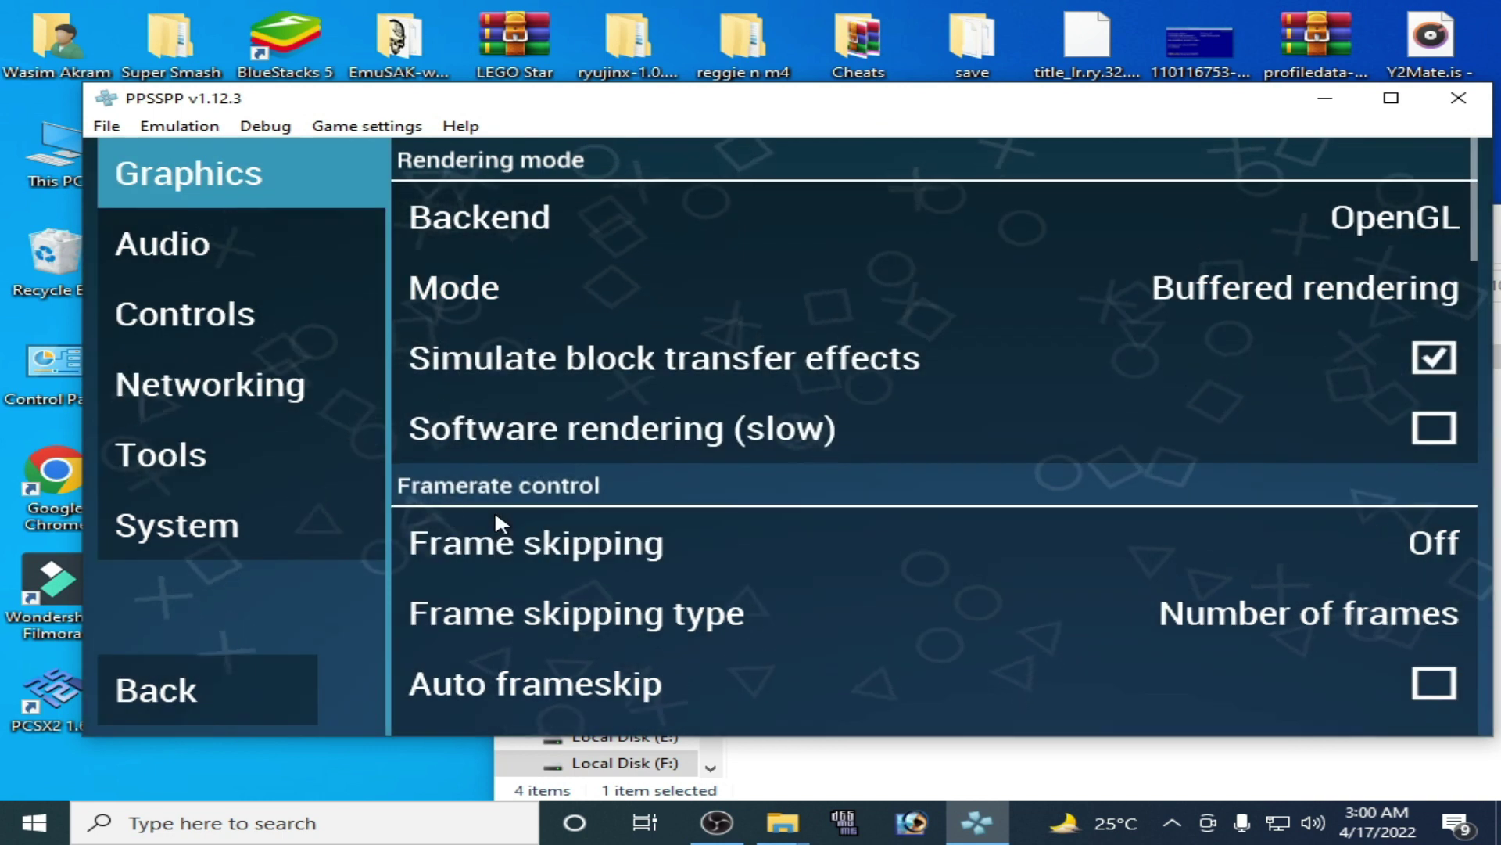
left_click(603, 286)
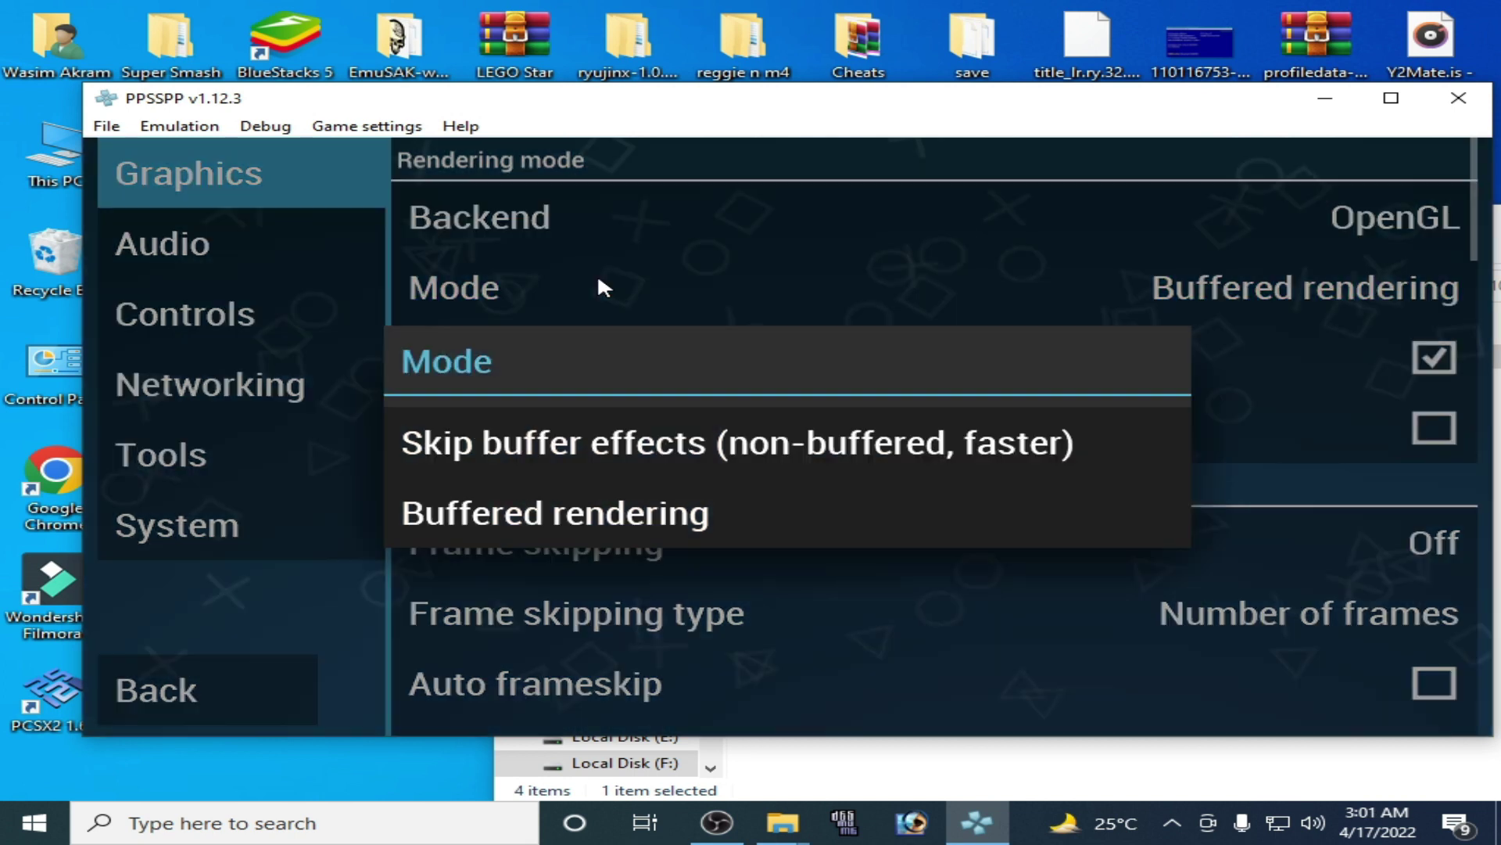
left_click(539, 452)
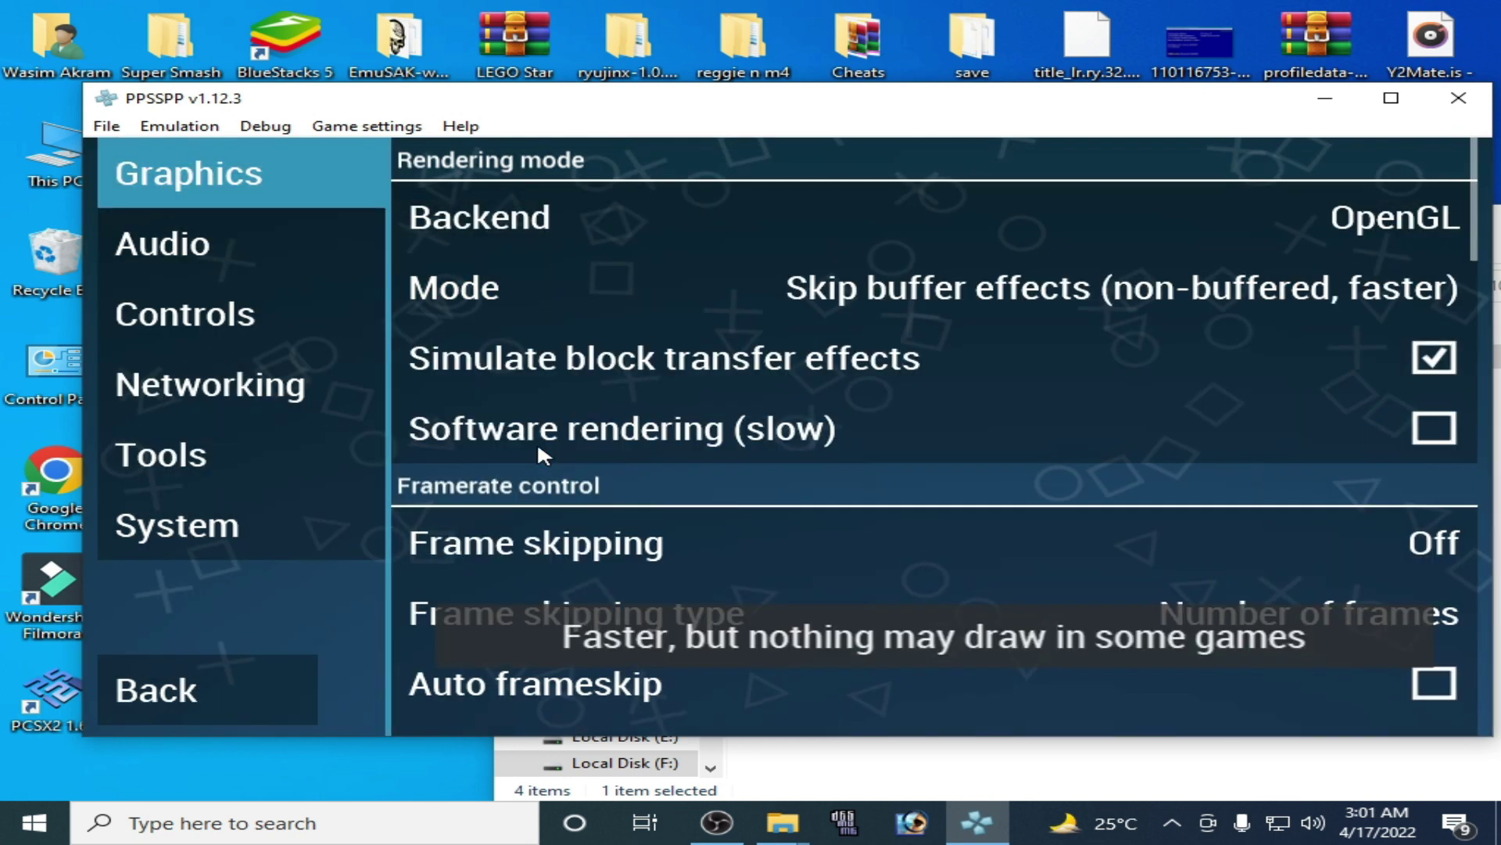
left_click(575, 281)
left_click(529, 514)
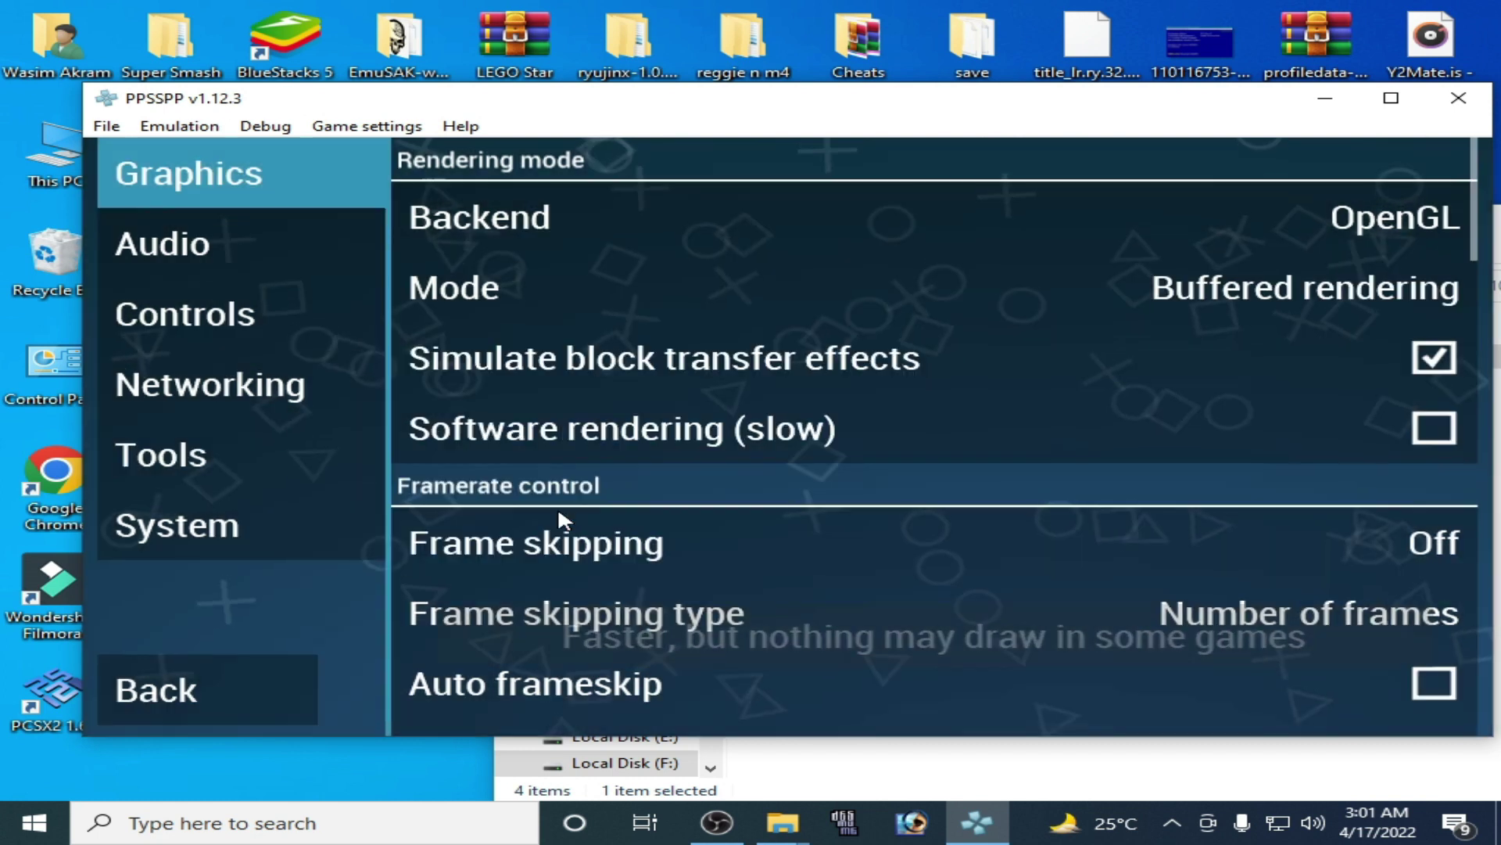
left_click(552, 288)
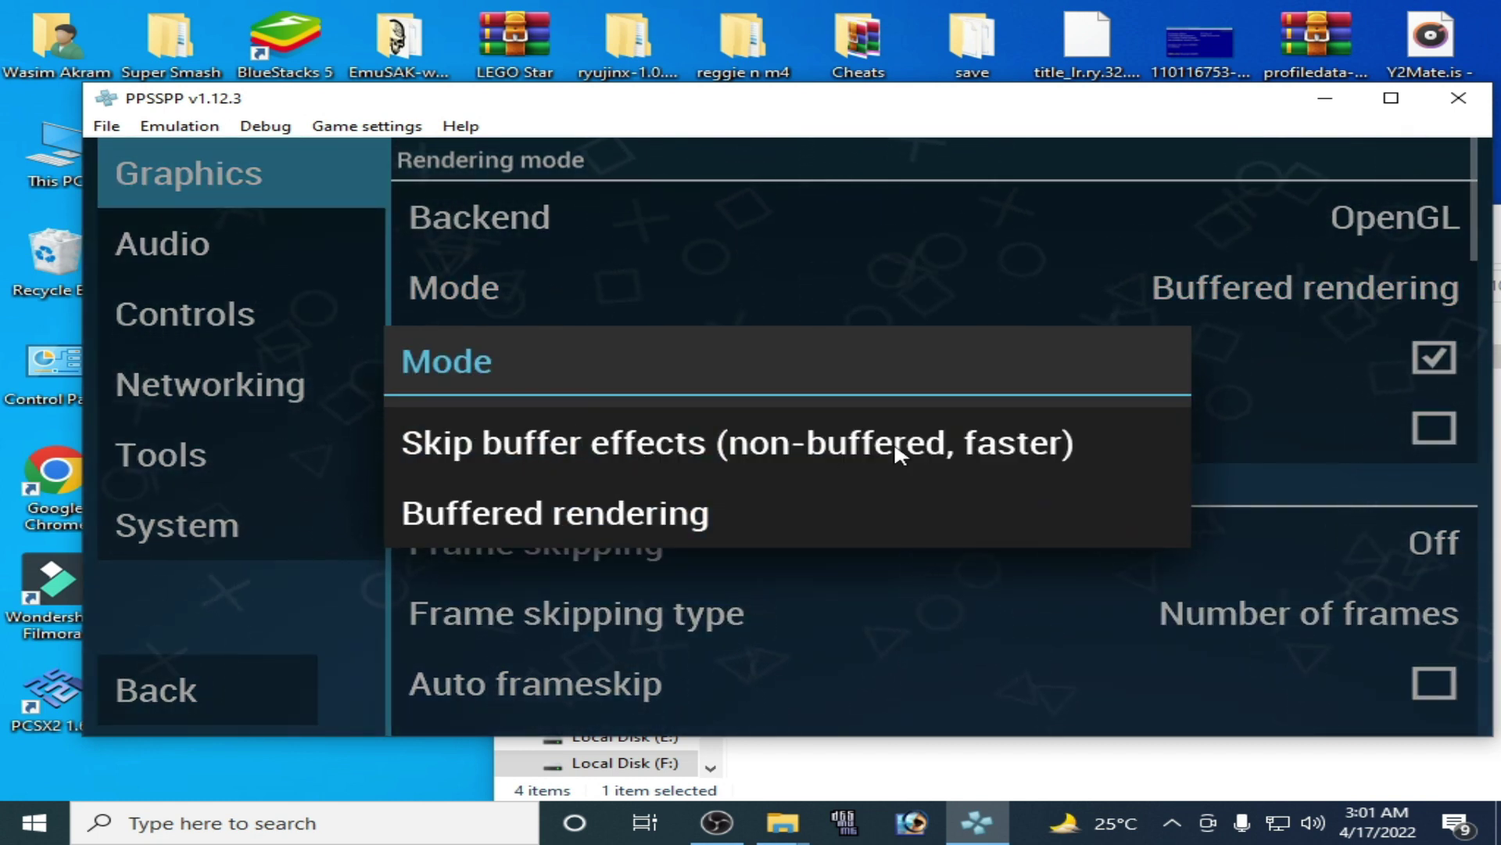
left_click(875, 452)
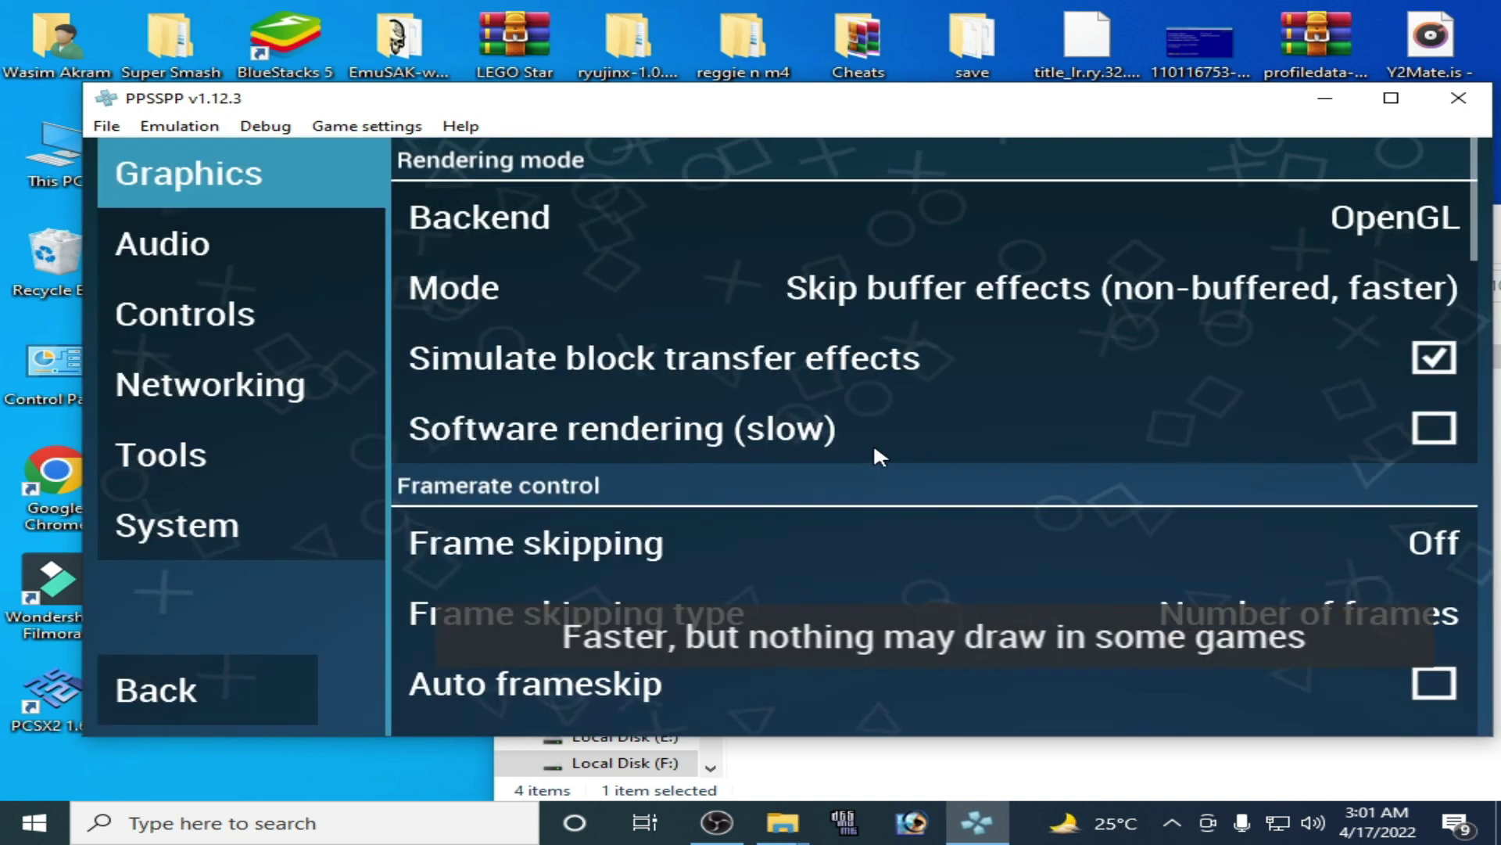
left_click(235, 687)
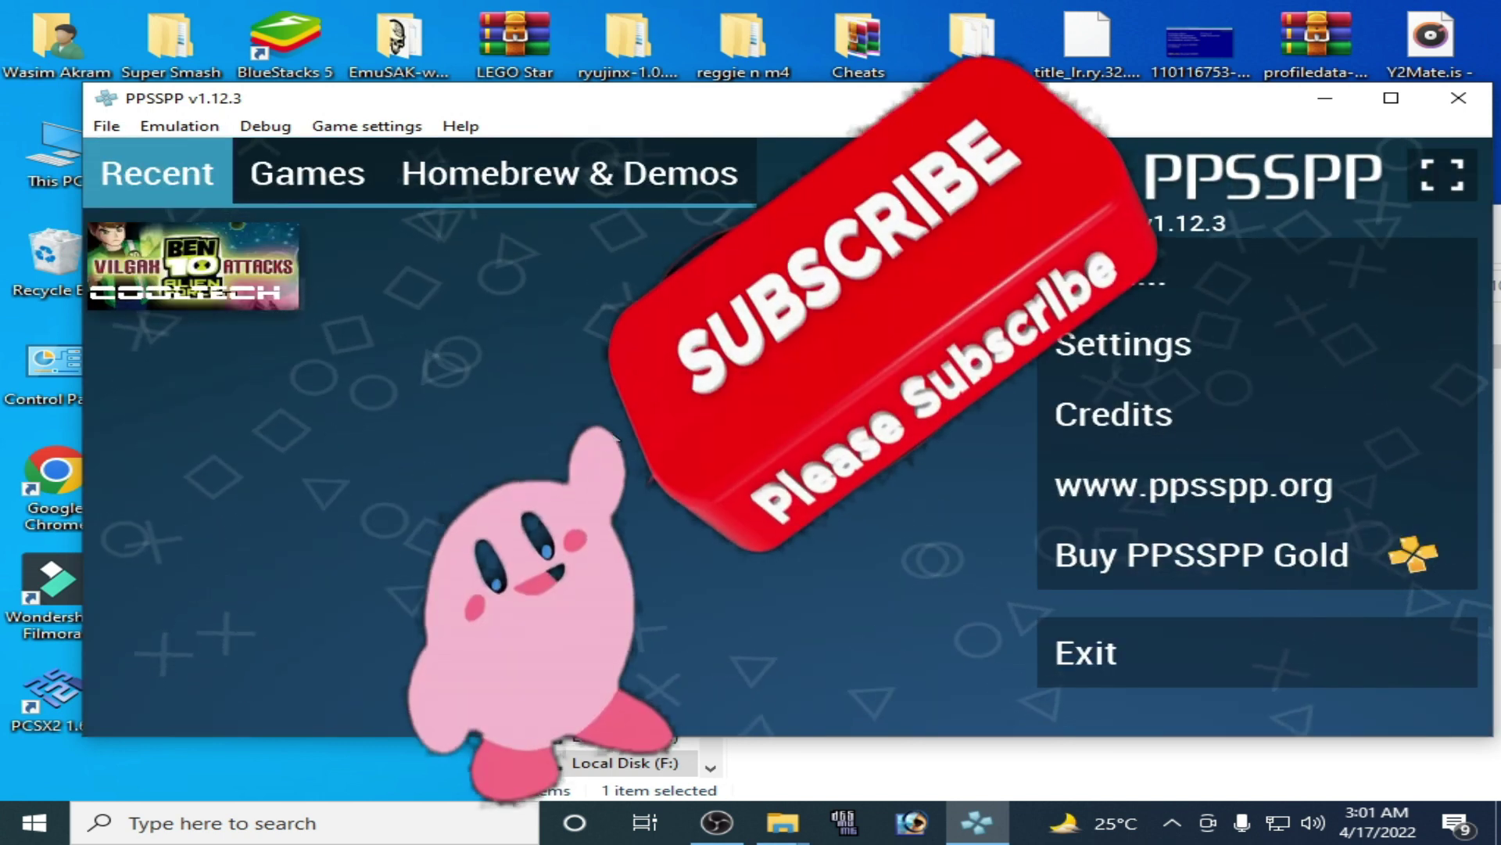